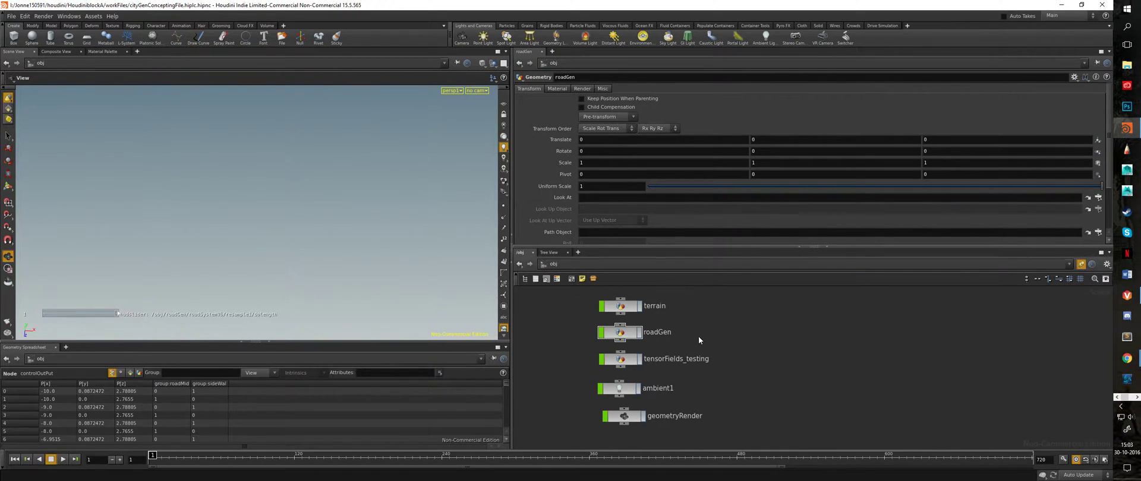
Open the roadGen network and display its final controlOutPut result to examine the curved road mesh
double_click(618, 334)
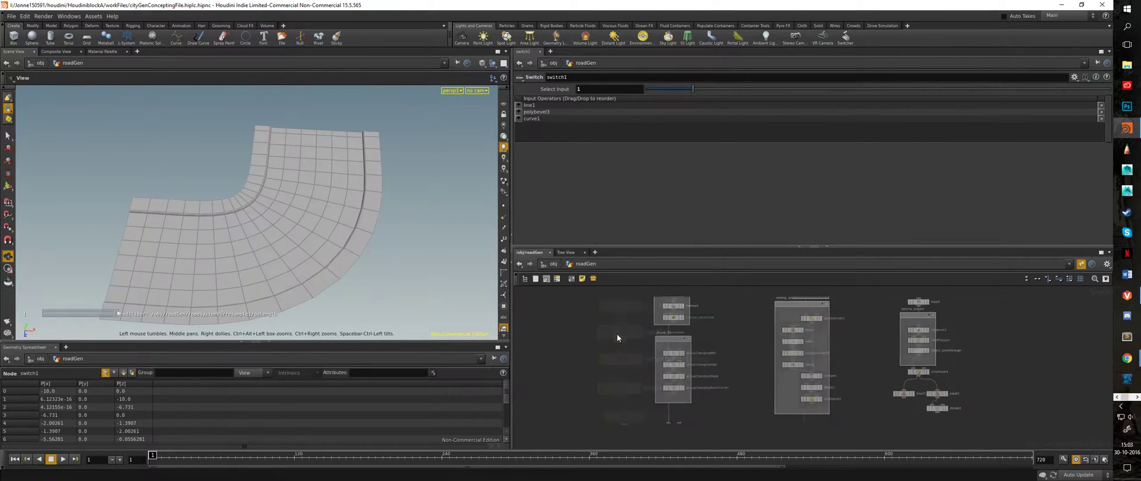
scroll(607, 443, up, 3)
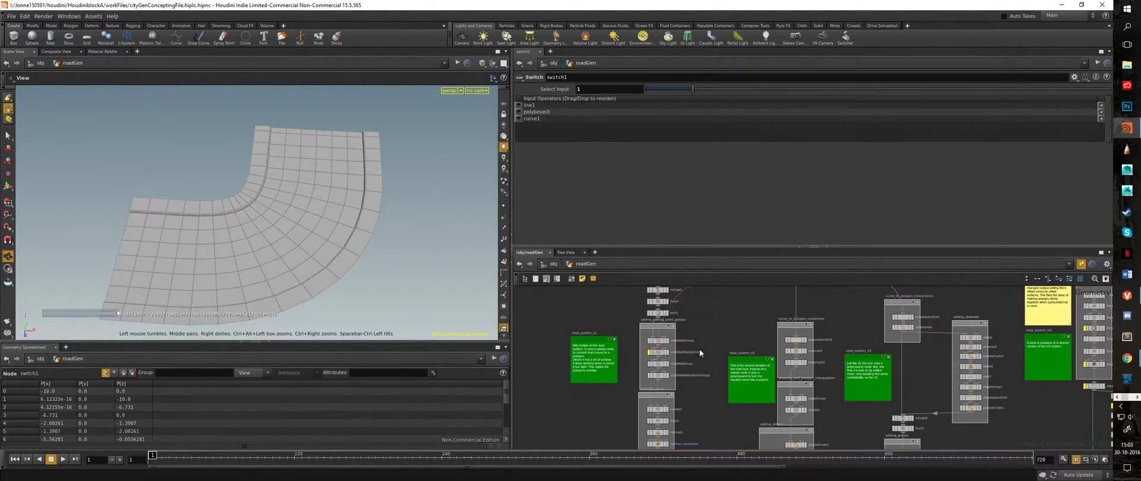
middle_drag(702, 322, 703, 223)
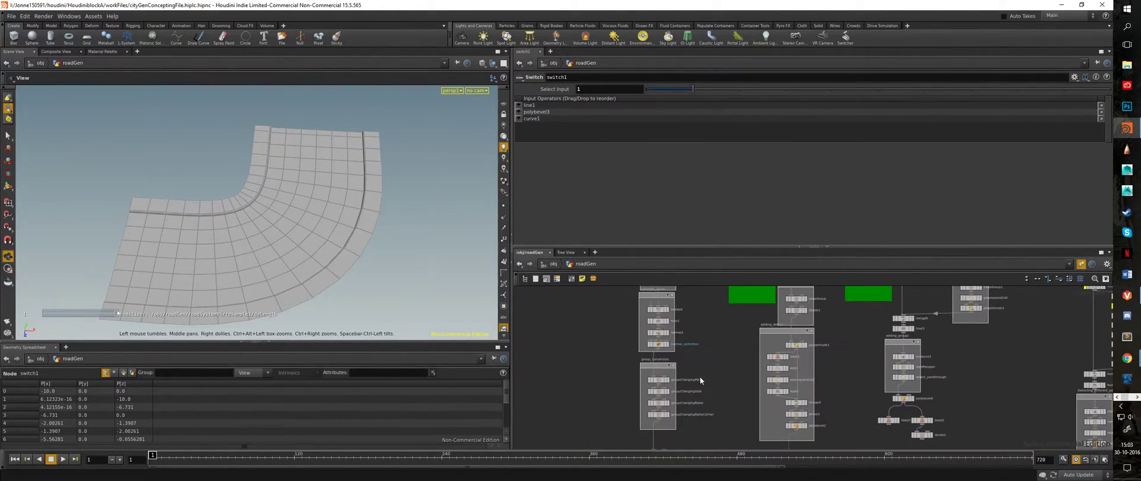
middle_drag(700, 378, 709, 249)
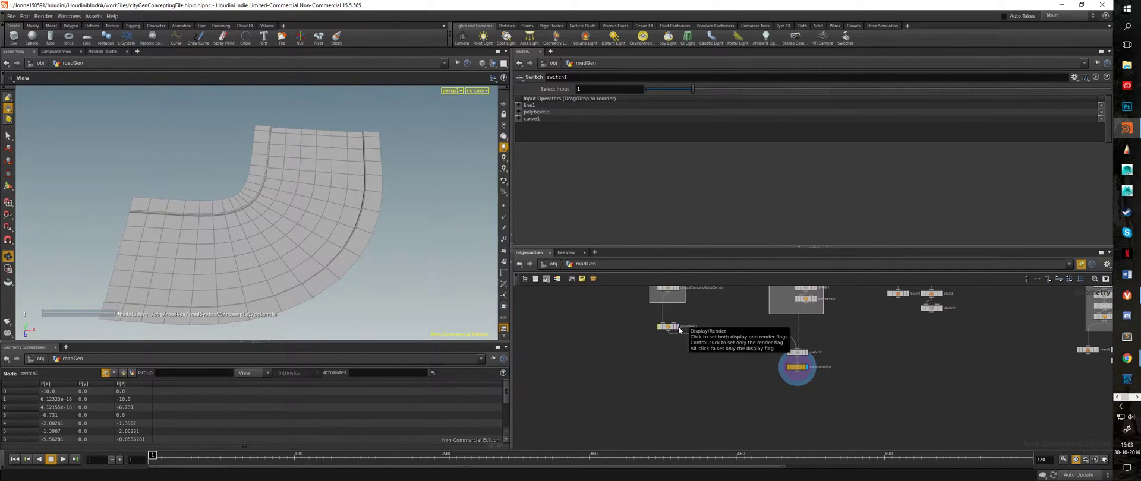
click(678, 327)
drag(335, 249, 295, 232)
click(806, 366)
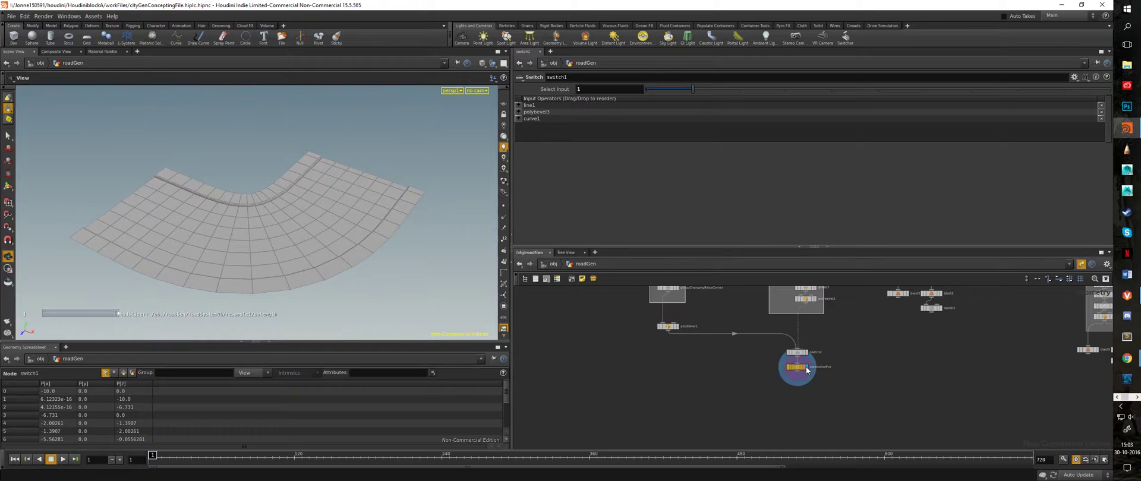
Display the flat road cross-section just above the first system's point-group section and enlarge the viewport to examine the profile
middle_drag(722, 342, 715, 455)
middle_drag(715, 325, 726, 395)
middle_drag(679, 363, 684, 453)
click(684, 360)
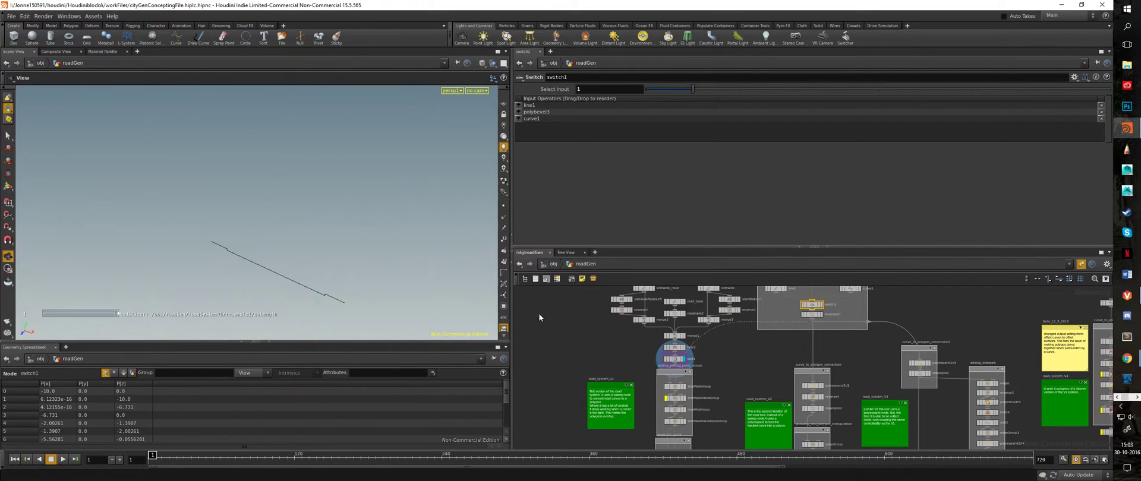
drag(303, 275, 339, 246)
middle_drag(338, 245, 316, 247)
drag(511, 195, 656, 194)
scroll(378, 219, up, 4)
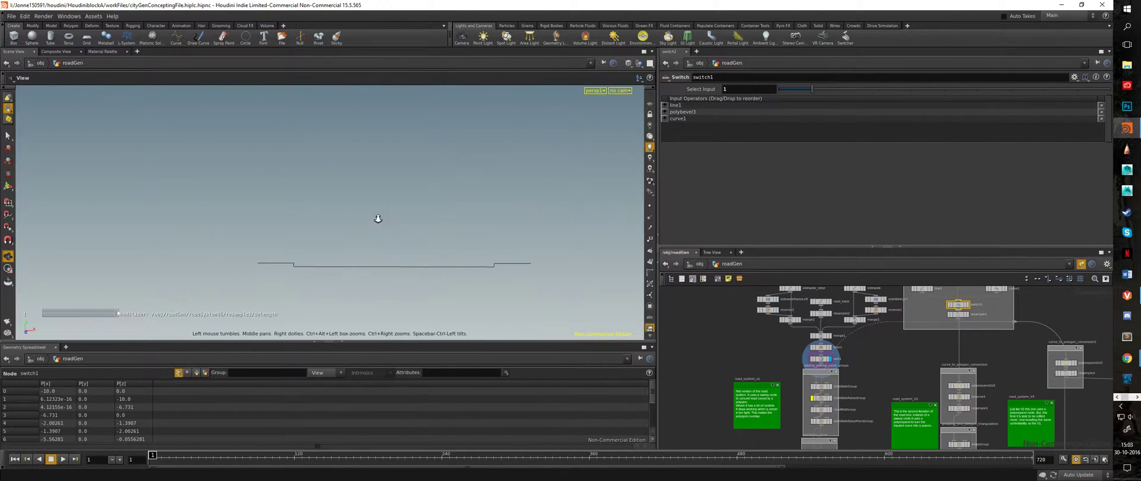
middle_drag(400, 267, 386, 240)
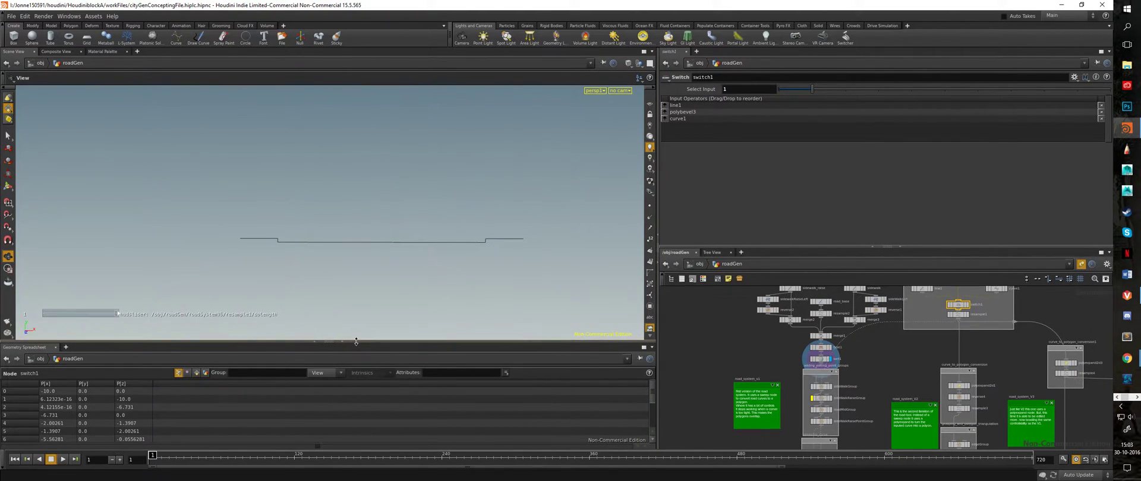
drag(356, 342, 356, 397)
Display the node directly below switch1 to examine the guide curve that the road follows
middle_drag(907, 373, 857, 397)
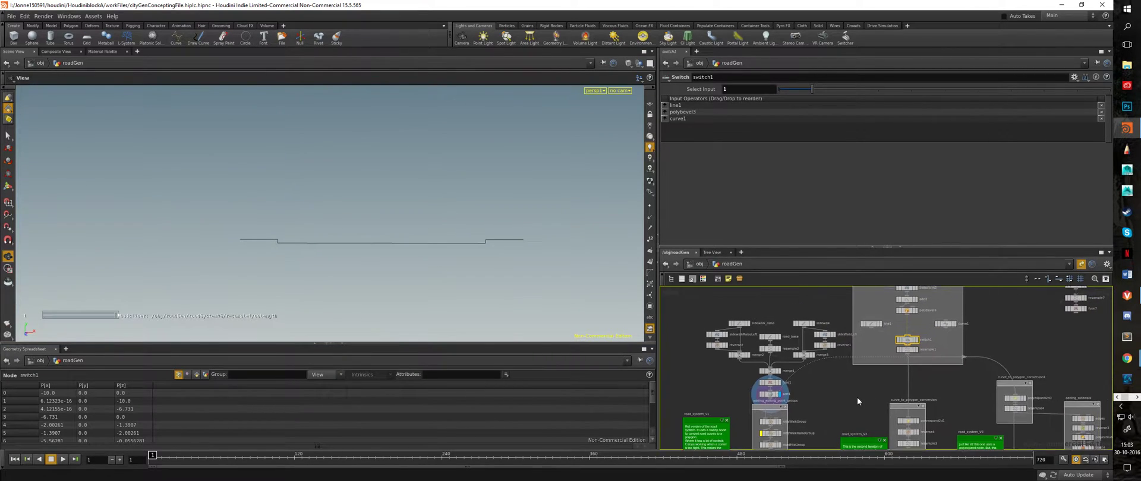
click(916, 350)
drag(418, 241, 212, 230)
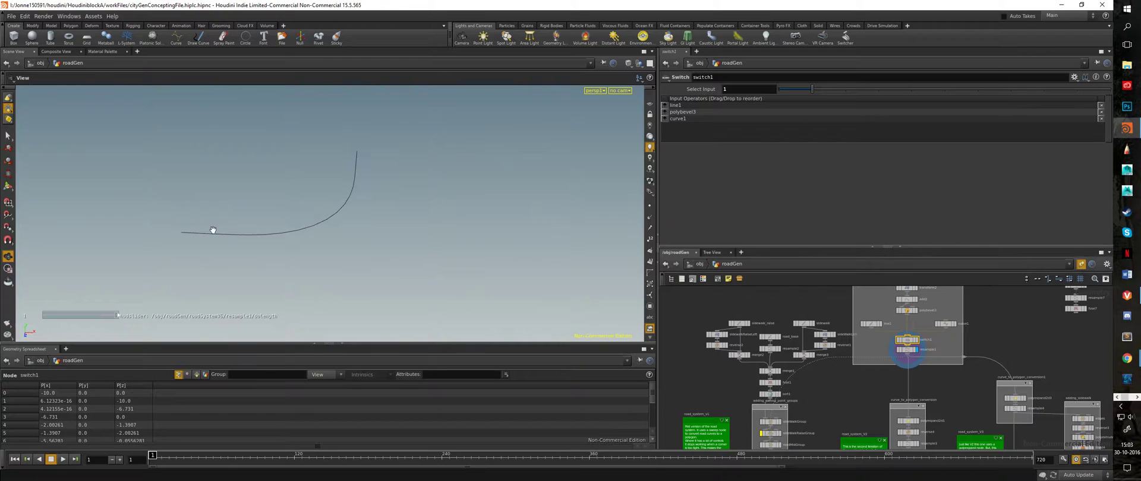
Display controlOutPut and set its driveway width to 5.33, sidewalk height to 0.1288 and sidewalk width to 1.18
middle_drag(843, 408, 808, 246)
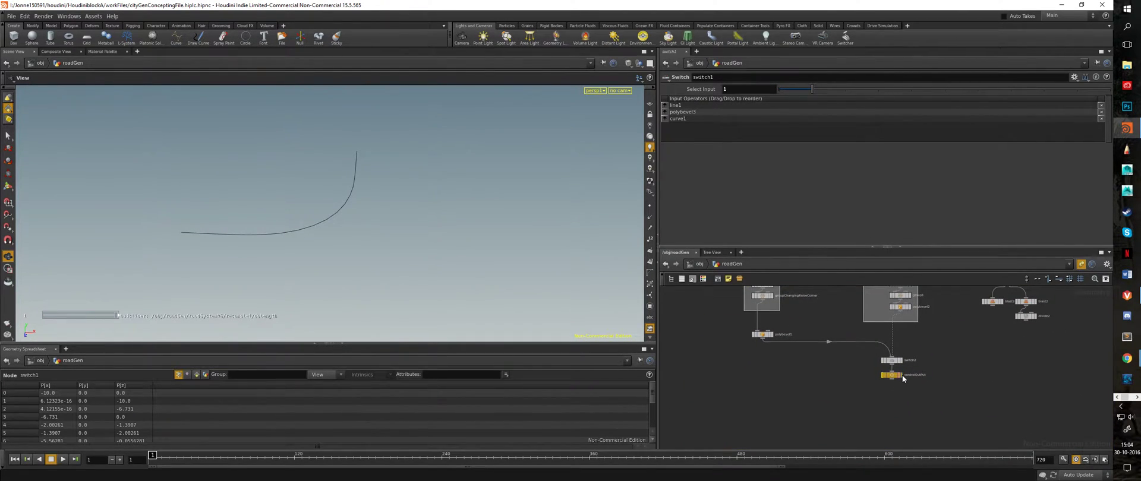
click(900, 375)
drag(375, 221, 439, 214)
click(895, 378)
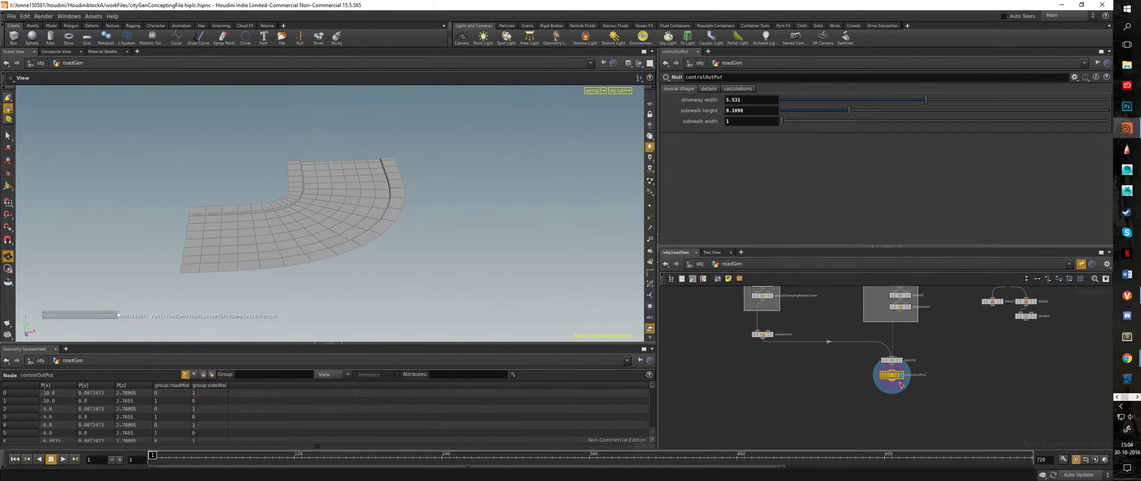
mouse_move(926, 98)
mouse_down()
mouse_move(1032, 91)
mouse_move(816, 88)
mouse_move(919, 95)
mouse_up()
drag(850, 109, 875, 110)
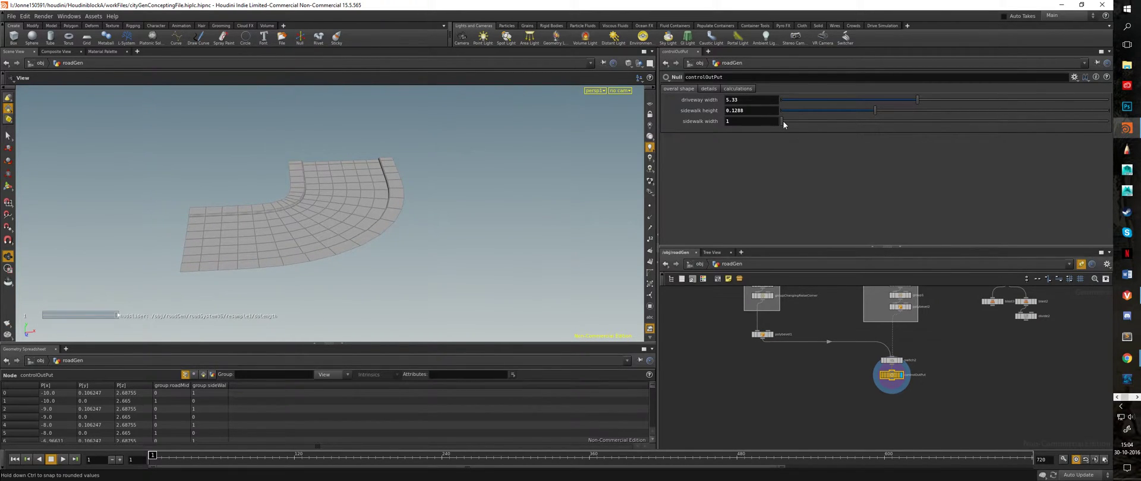
drag(803, 119, 835, 123)
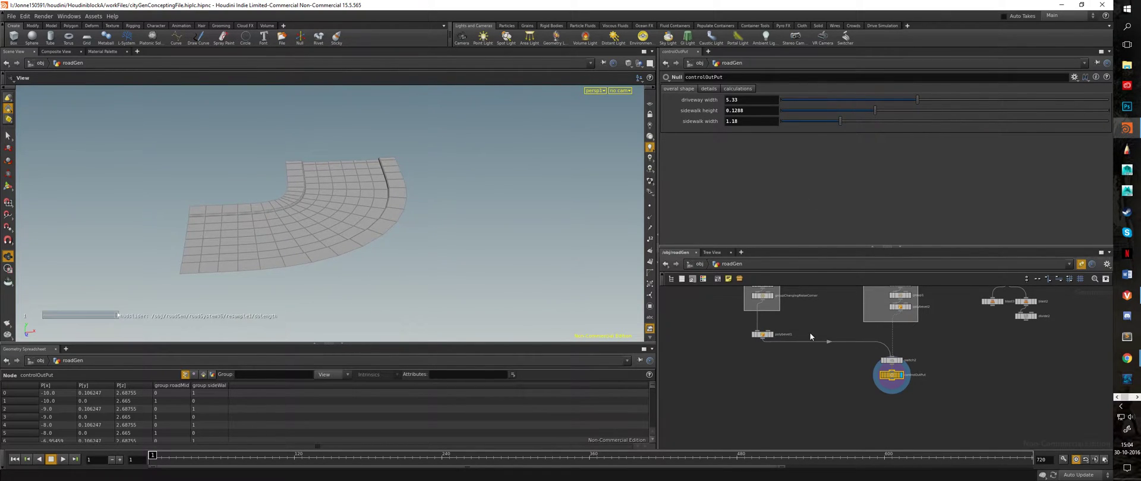
Set switch1 to input 2 so the road follows curve1, and examine the tight inner bend
middle_drag(820, 307, 807, 423)
mouse_move(823, 331)
middle_down()
mouse_move(814, 457)
mouse_move(858, 374)
middle_up()
click(887, 359)
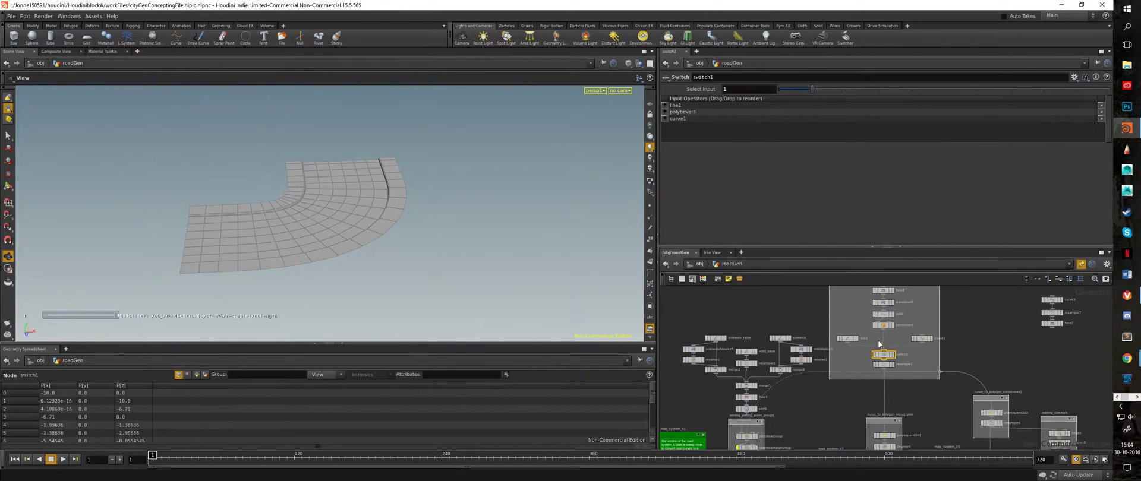
drag(824, 89, 839, 89)
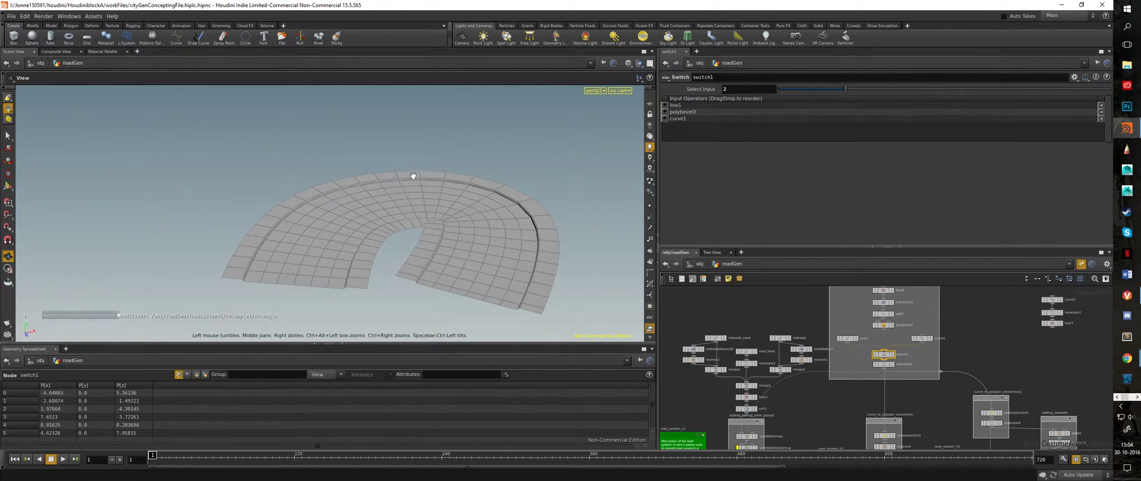
right_drag(362, 183, 595, 195)
drag(595, 195, 401, 185)
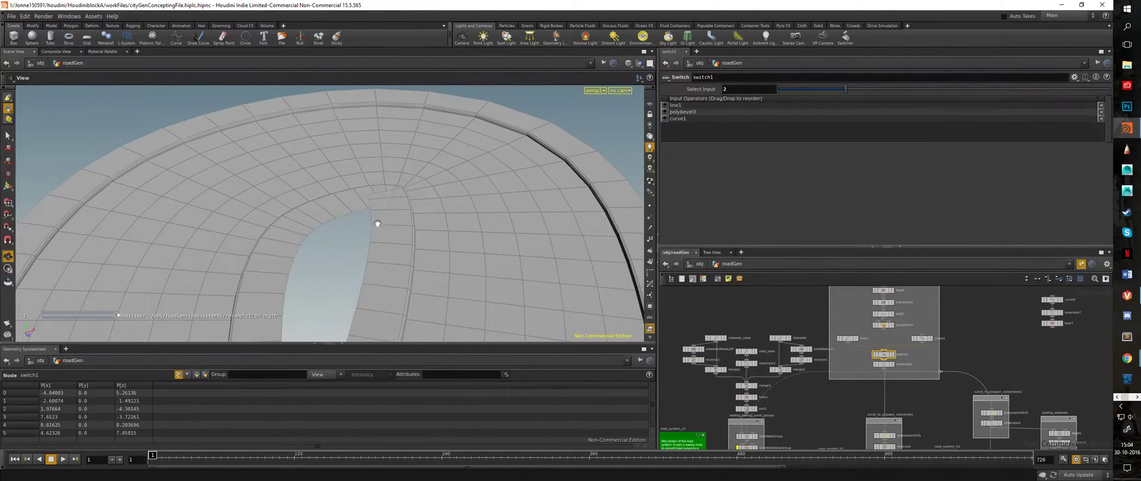
drag(382, 230, 357, 210)
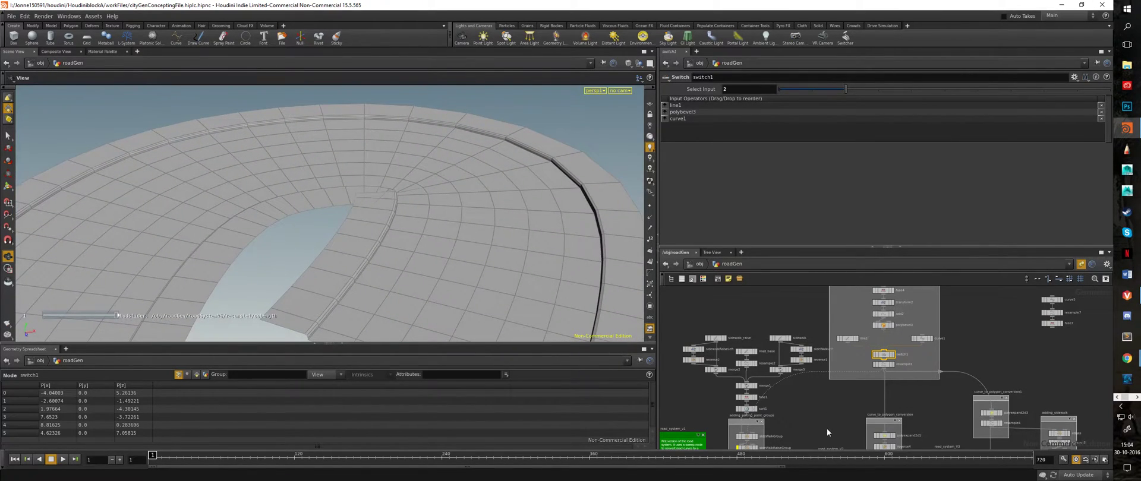
Display the first node of the second road system's curve-to-polygon section to examine the expanded road surface
middle_drag(827, 433, 784, 317)
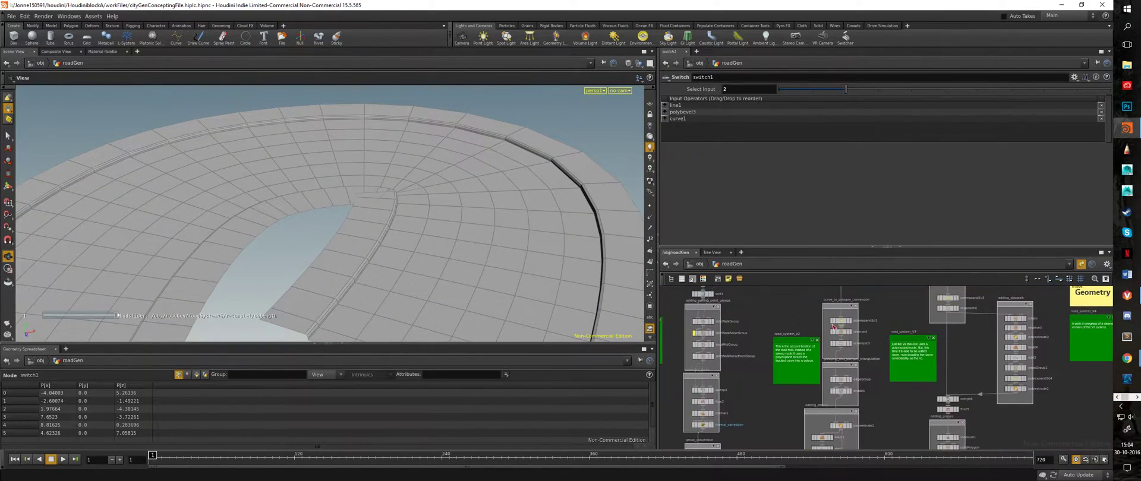
click(851, 324)
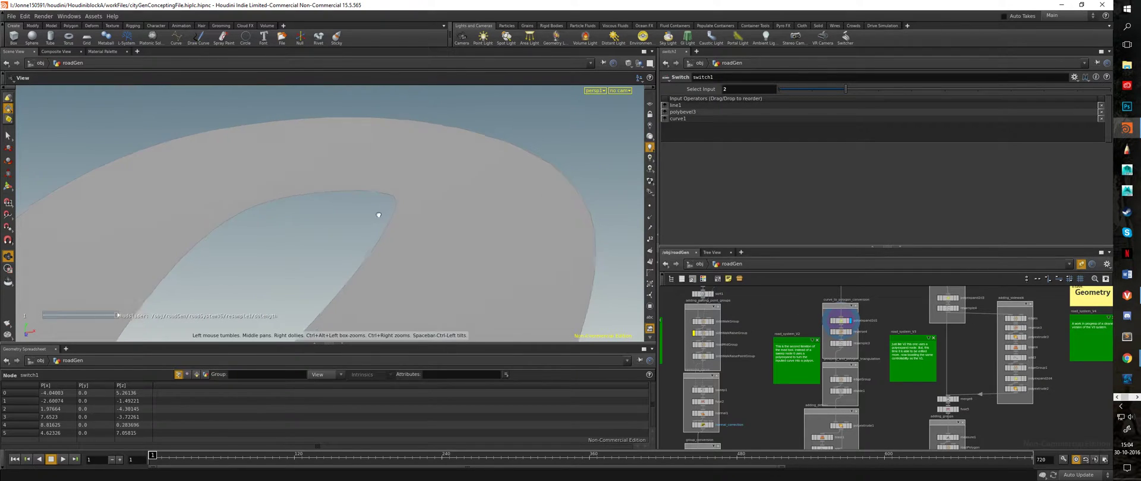
drag(377, 212, 300, 229)
Display controlOutPut, set switch2 to input 1 for the second road system, and examine the road's inner edge
middle_drag(877, 402, 892, 284)
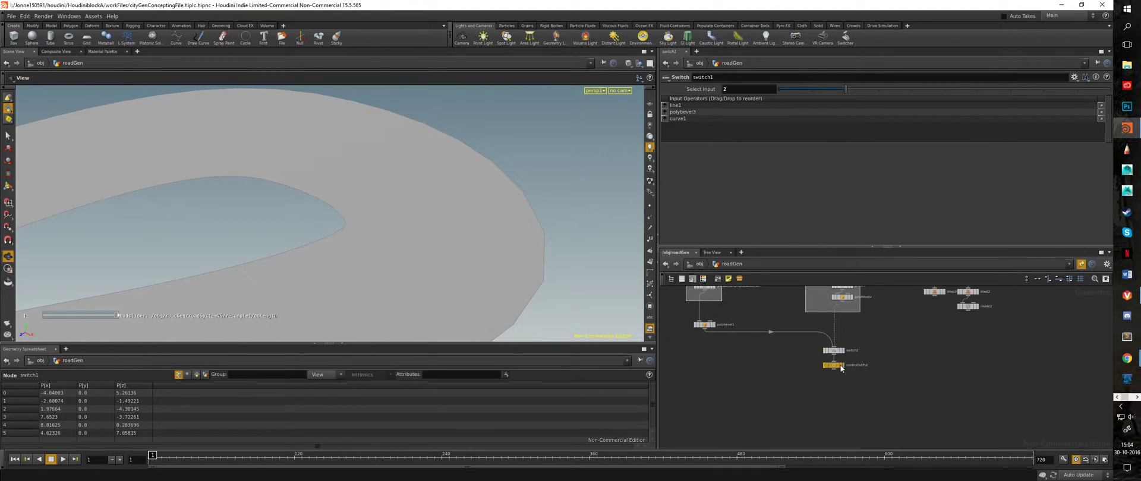
click(843, 364)
click(834, 351)
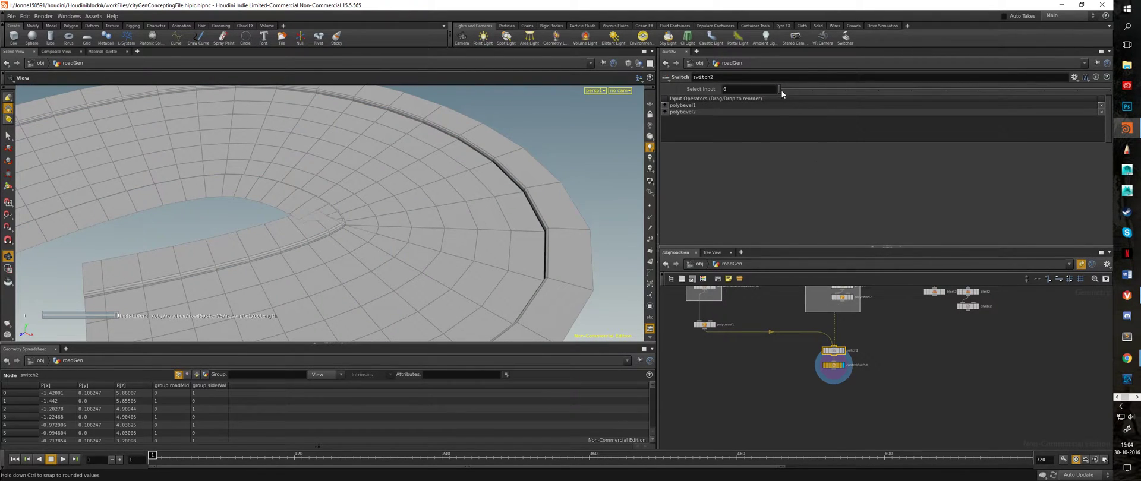
drag(781, 90, 804, 89)
drag(411, 249, 355, 220)
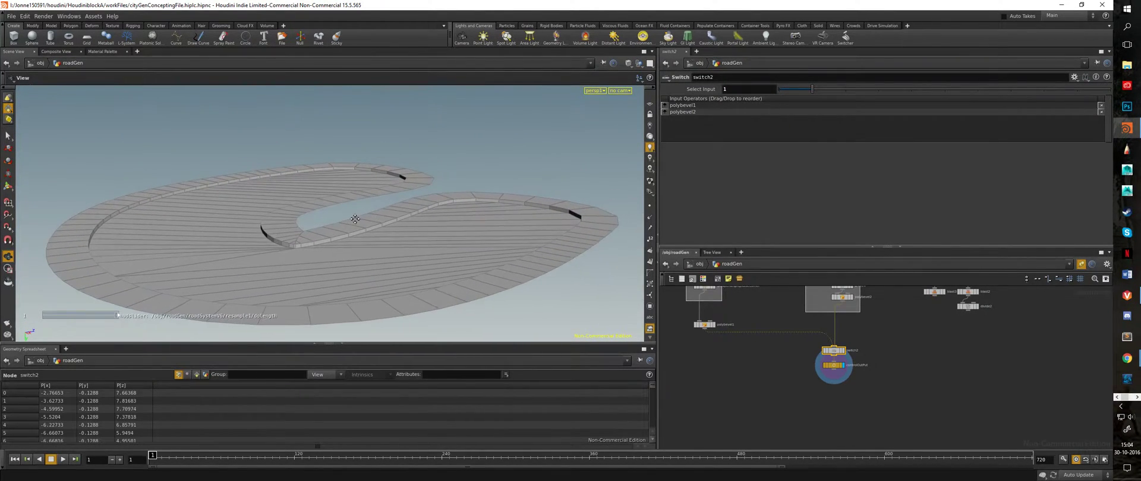
drag(295, 247, 450, 237)
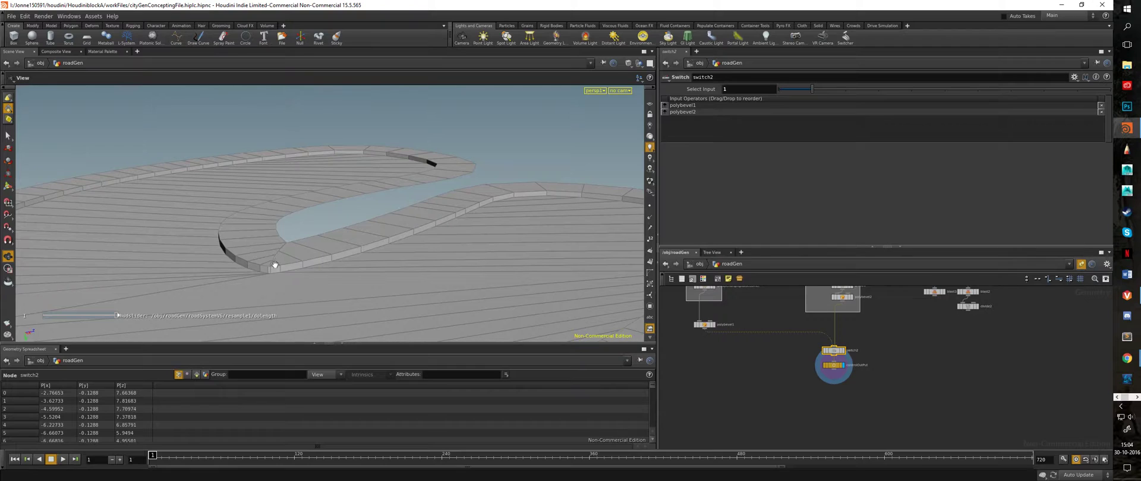
Display the second road system's first curve-to-polygon node again and examine the whole flat road shape
middle_drag(903, 319, 885, 444)
mouse_move(863, 331)
middle_down()
mouse_move(870, 373)
mouse_move(861, 369)
middle_up()
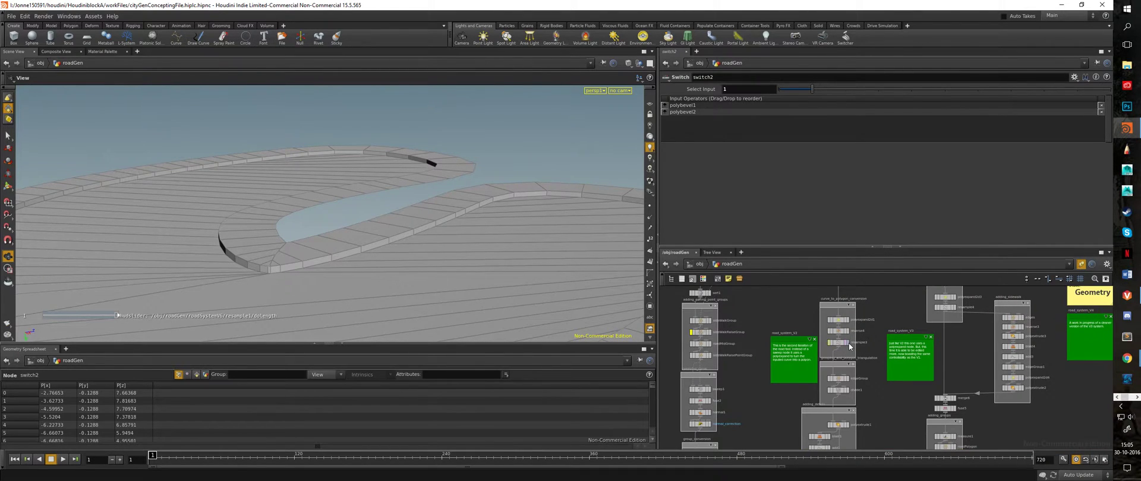
click(848, 322)
right_drag(438, 186, 298, 194)
drag(298, 194, 482, 264)
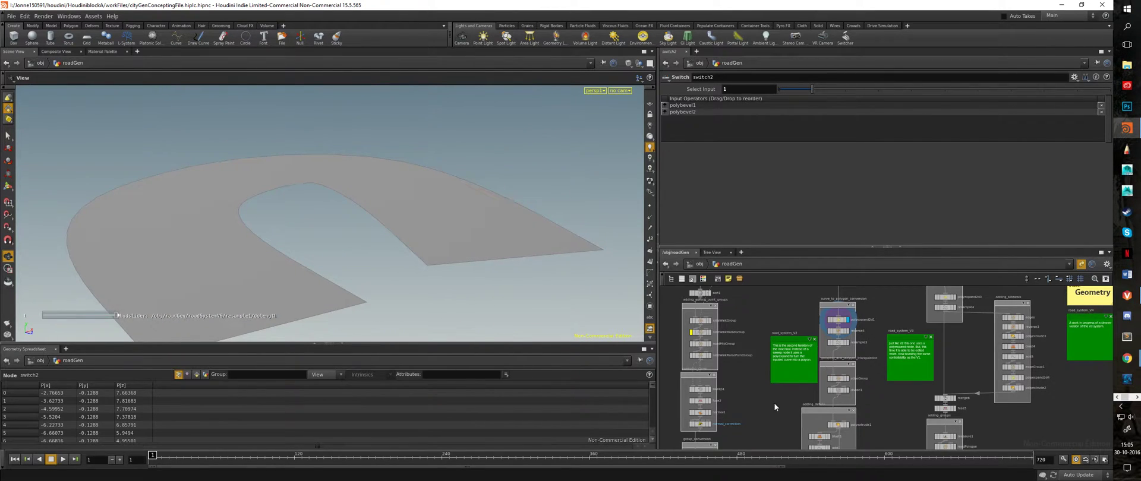
key(f)
Set switch1 to input 1 so the polybevel3 curve drives the road
middle_drag(867, 306, 876, 442)
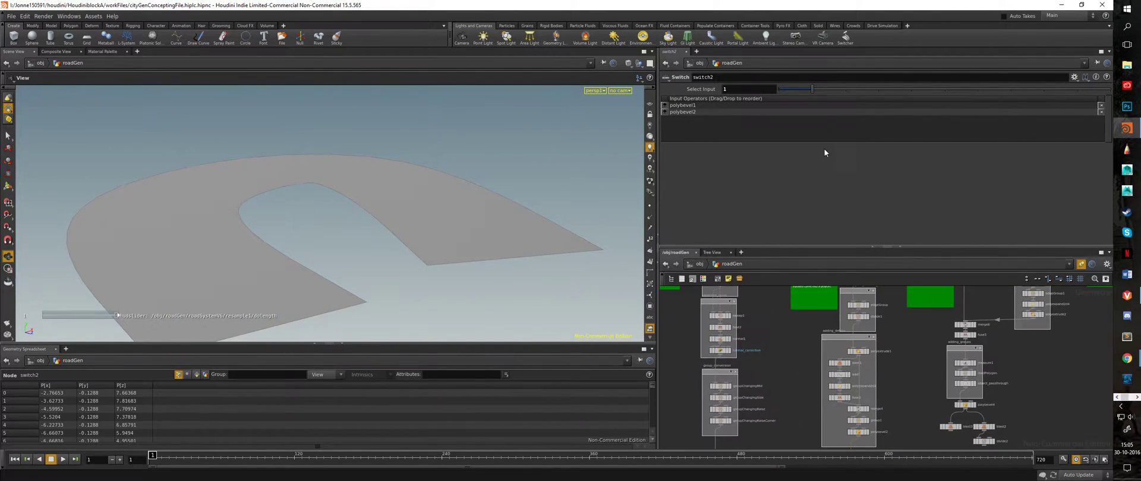
middle_drag(837, 298, 836, 446)
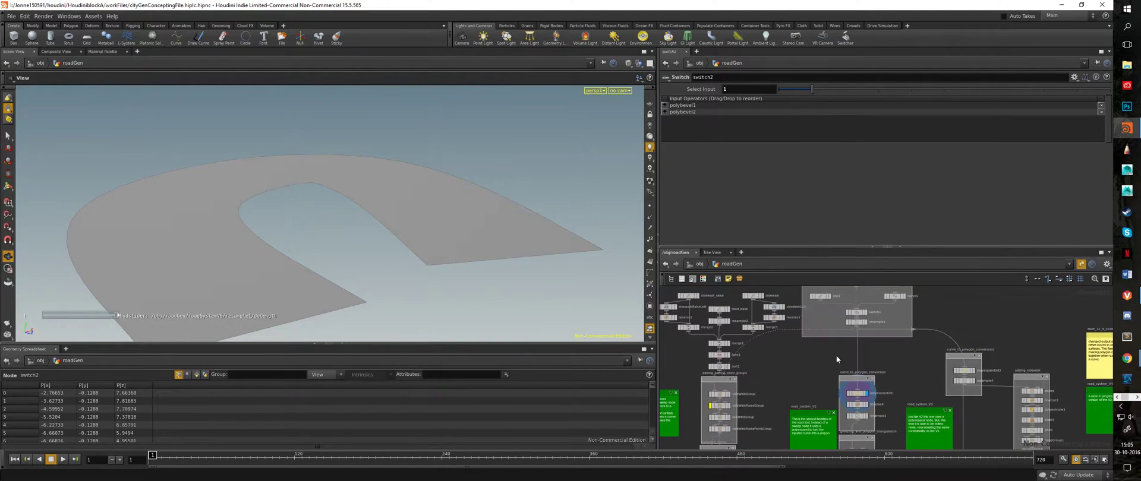
click(858, 313)
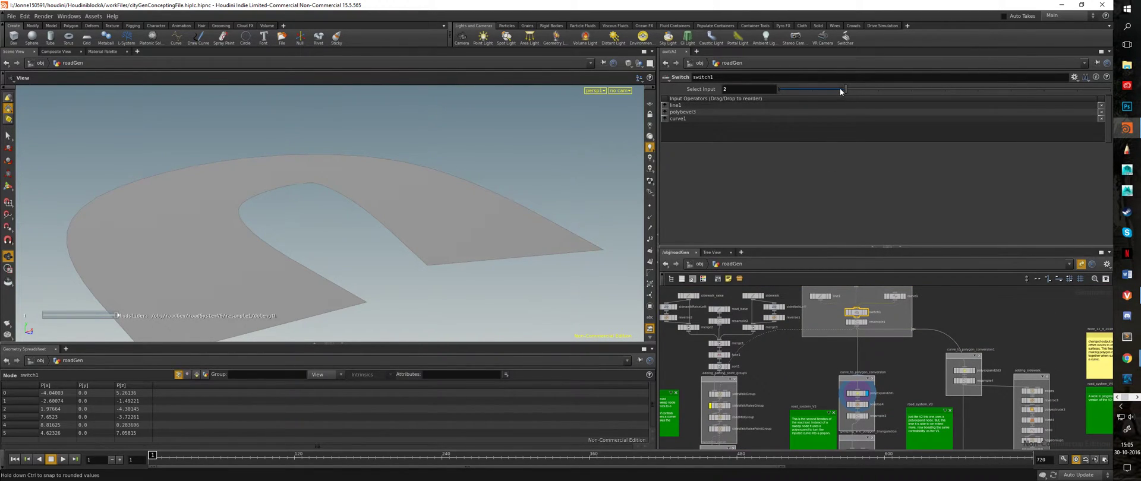
drag(839, 88, 812, 89)
scroll(783, 341, down, 5)
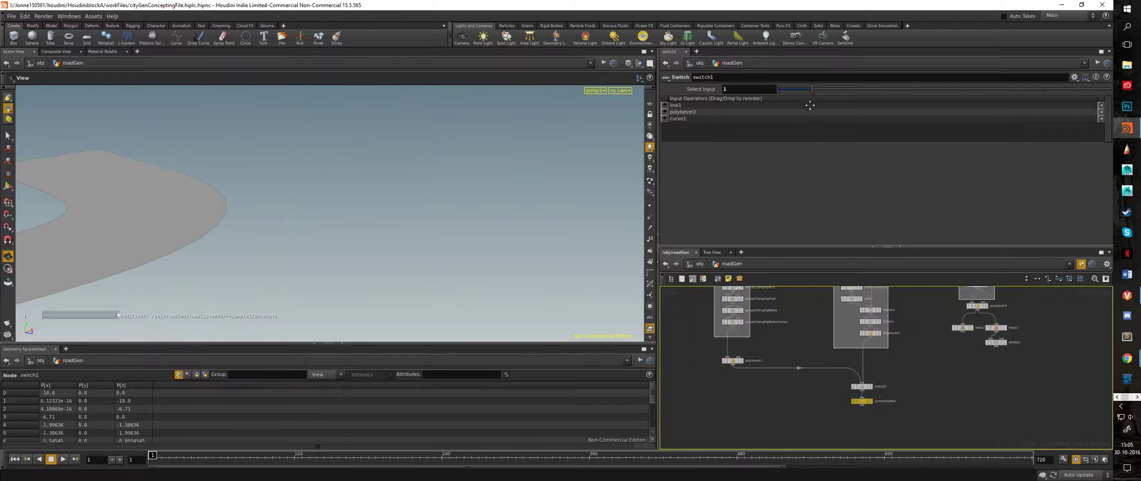
Display controlOutPut and examine the second road system's sidewalks and polygon layout around the bend
click(867, 374)
drag(274, 208, 276, 172)
middle_drag(276, 171, 320, 271)
drag(320, 271, 314, 315)
right_drag(285, 234, 385, 230)
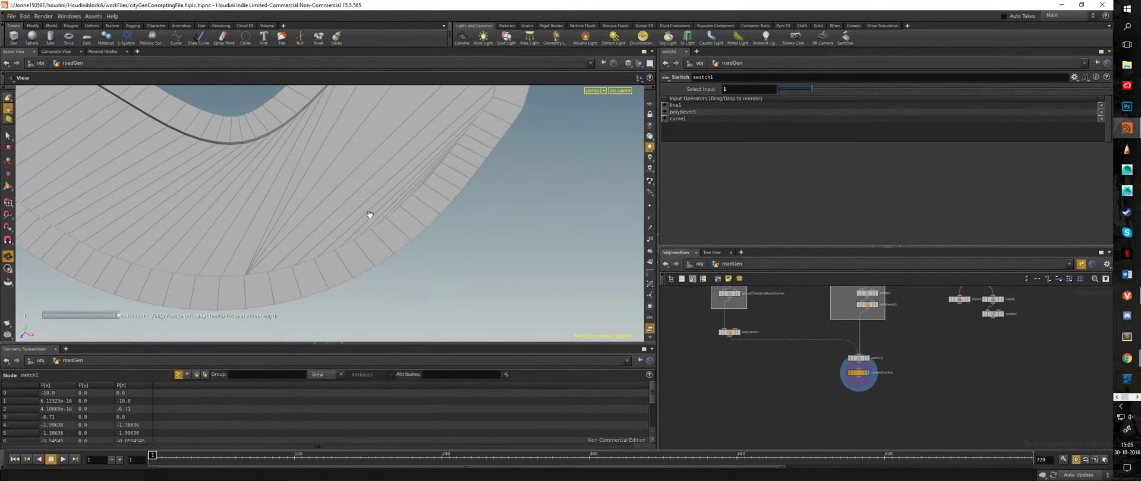
middle_drag(369, 214, 380, 286)
drag(336, 270, 289, 182)
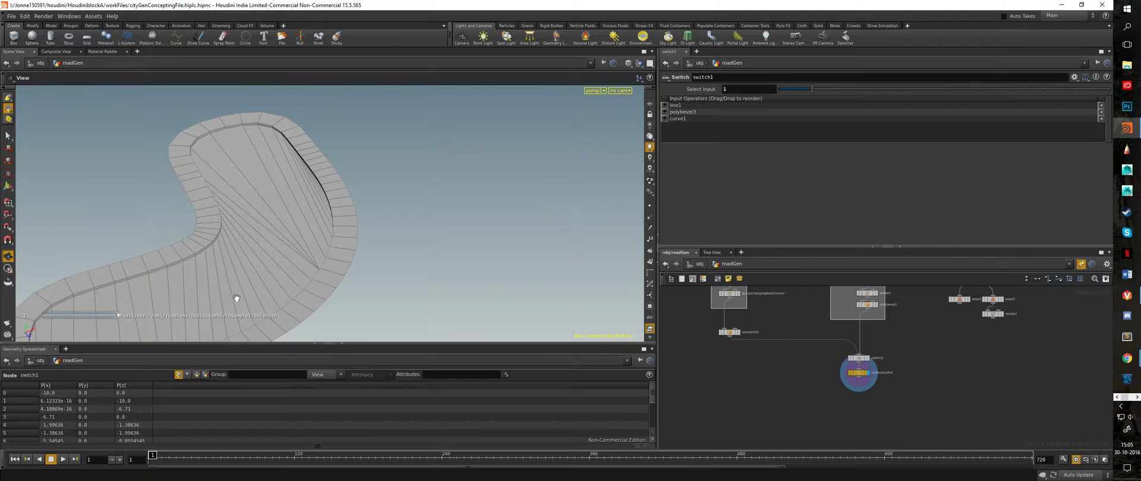
drag(275, 252, 324, 181)
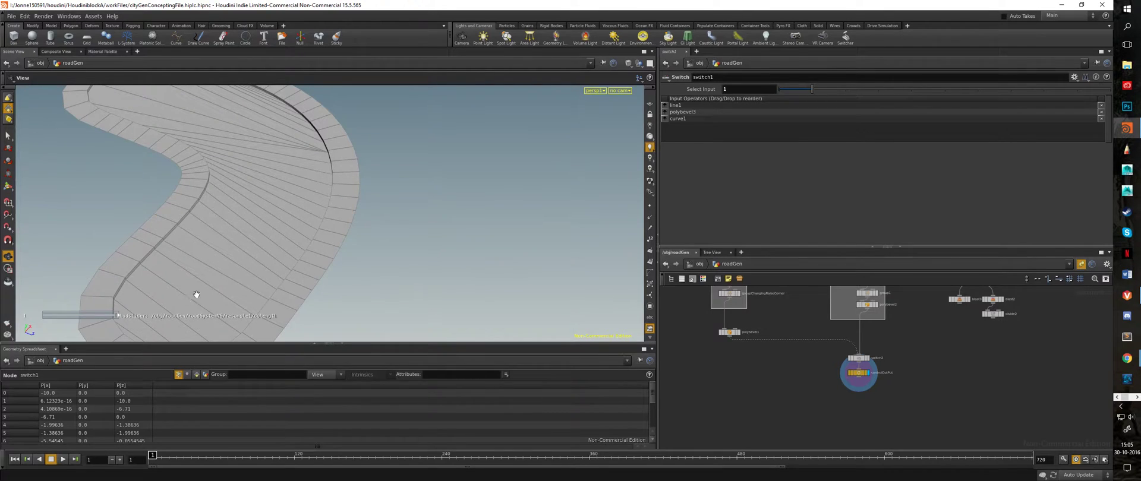
drag(247, 132, 224, 241)
drag(364, 242, 333, 229)
Display the third road system's flat curve-to-polygon surface and its merged road with sidewalks, and examine both shapes
middle_drag(940, 352, 891, 405)
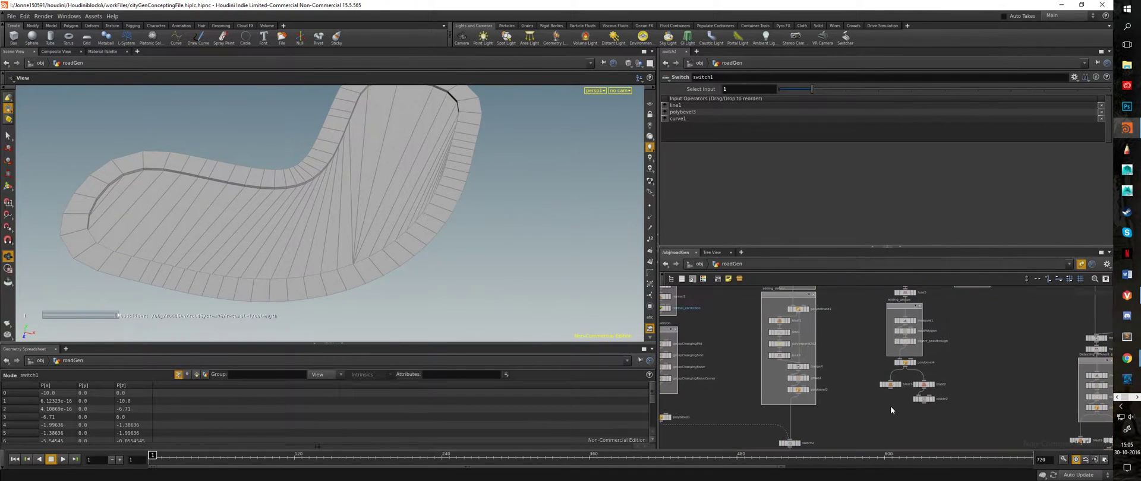
middle_drag(960, 335, 954, 449)
middle_drag(909, 313, 898, 385)
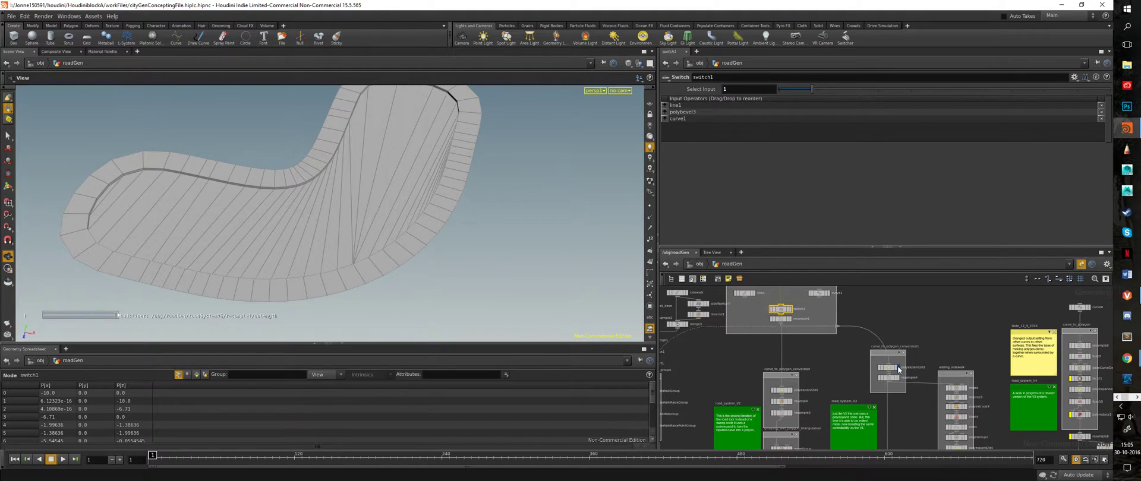
click(899, 370)
drag(390, 199, 330, 156)
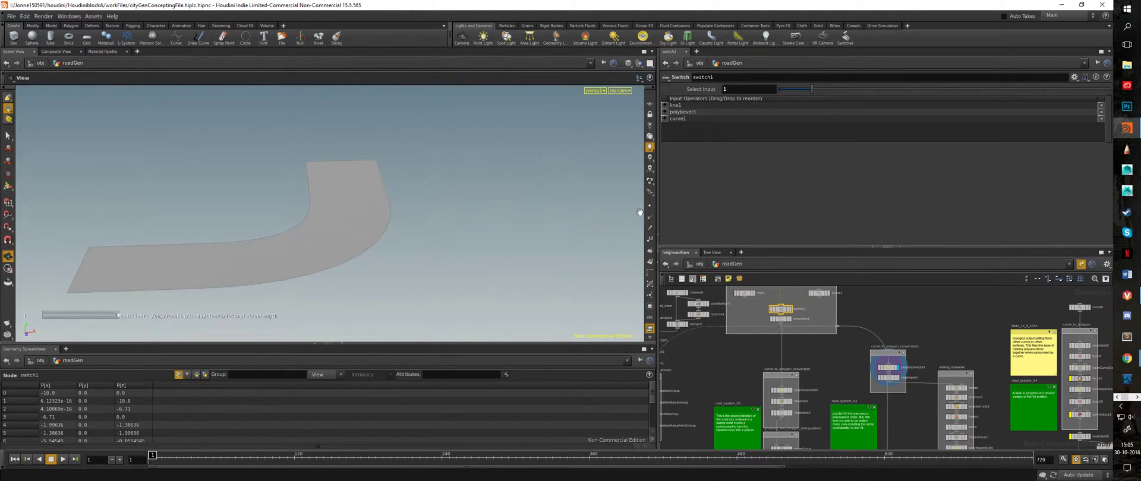
middle_drag(927, 400, 891, 333)
click(883, 322)
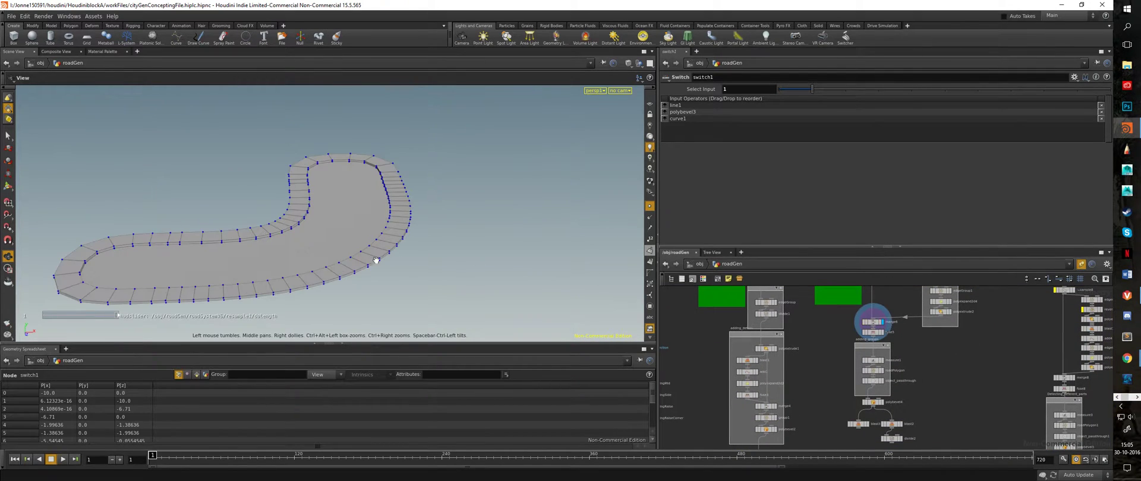
Display the bevel node below the third road system's grouping box, hide the point markers, and examine the curb edges
middle_drag(845, 405, 848, 365)
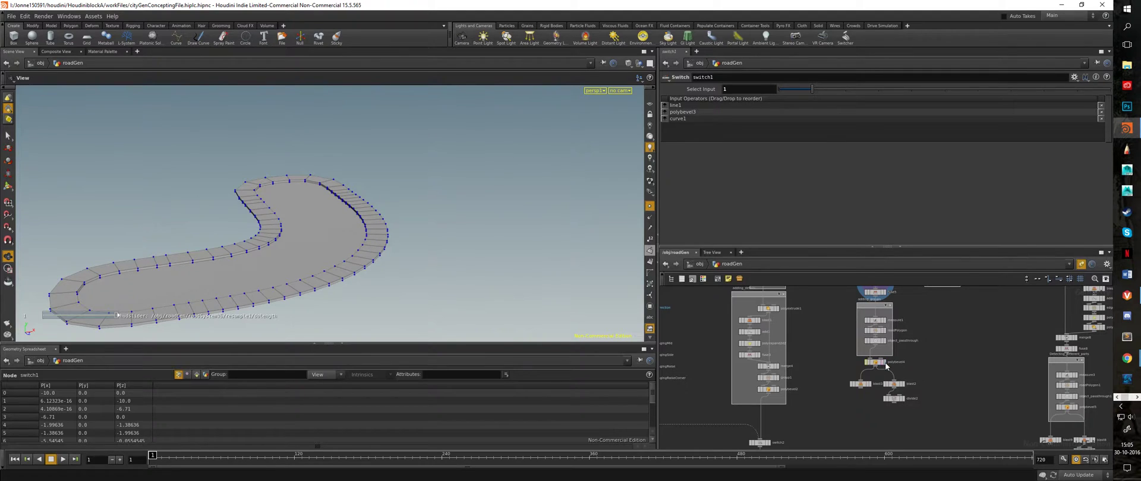
click(886, 364)
right_drag(257, 233, 636, 249)
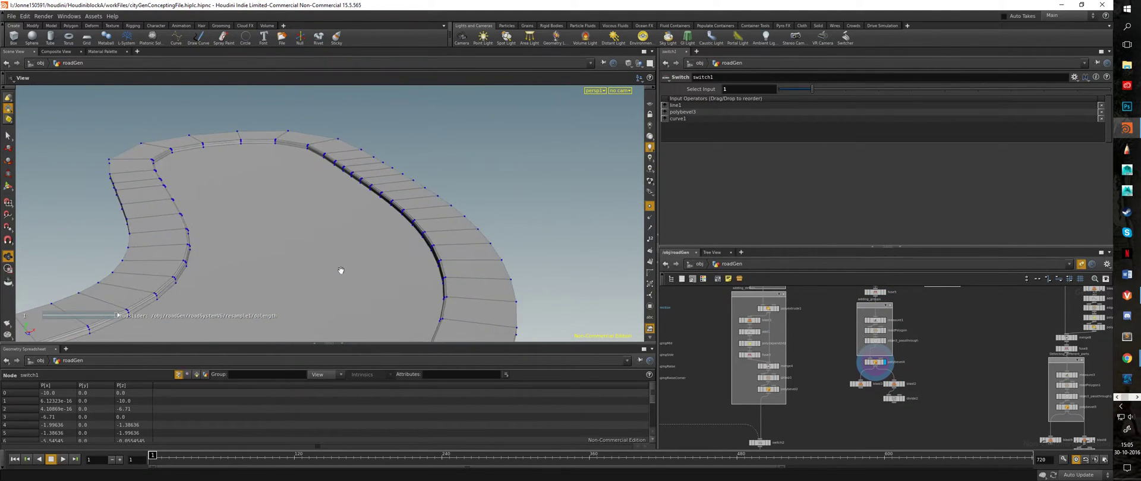
middle_drag(341, 272, 464, 232)
right_drag(464, 232, 552, 228)
click(650, 206)
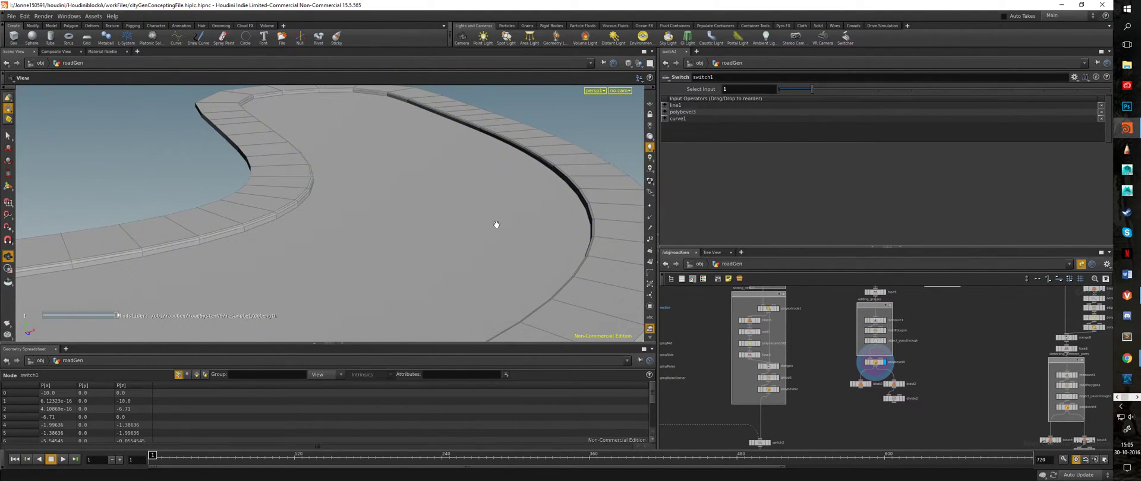
scroll(497, 222, up, 6)
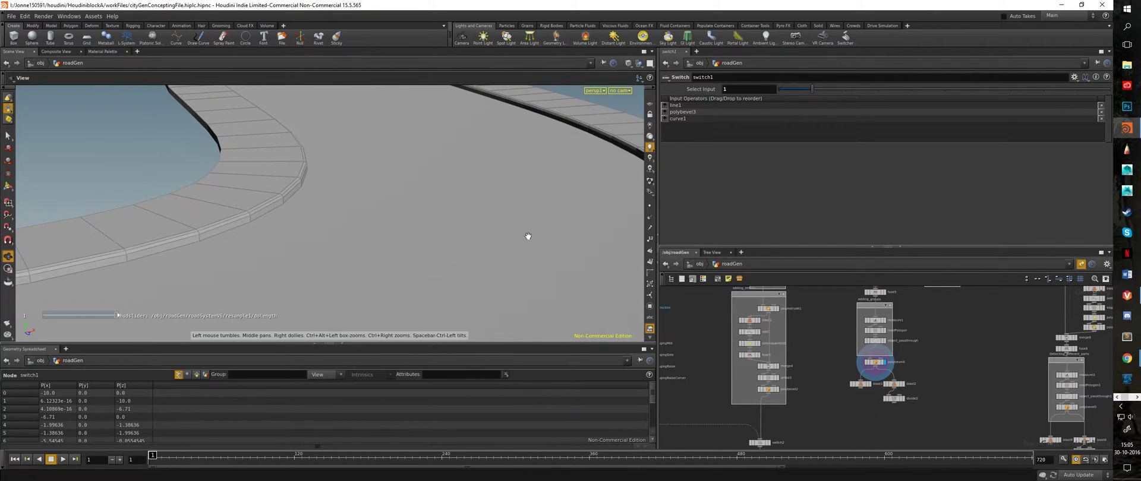
right_drag(528, 236, 83, 195)
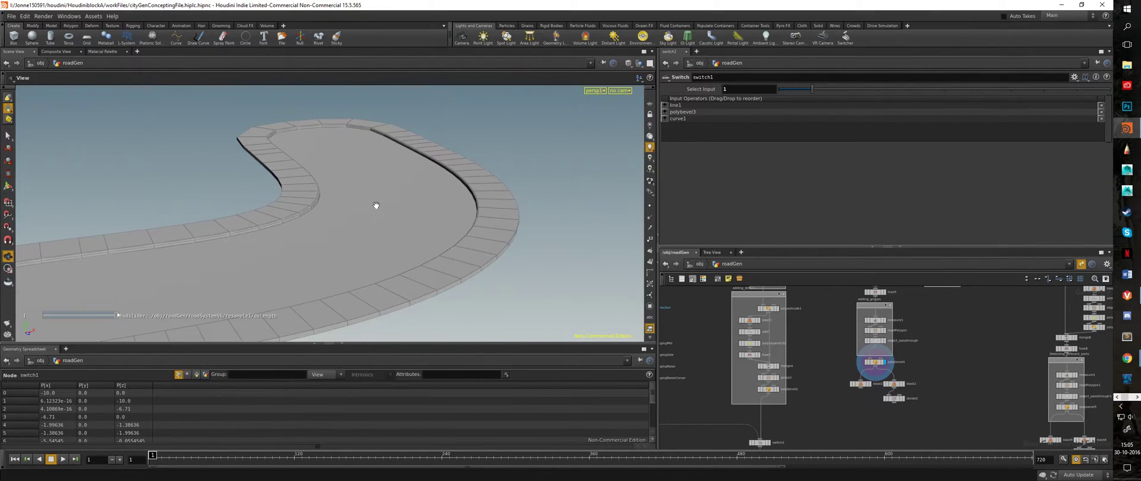
Compare the third road system's final gridded mesh with its beveled road, ending with the beveled road displayed
click(906, 402)
drag(179, 172, 255, 254)
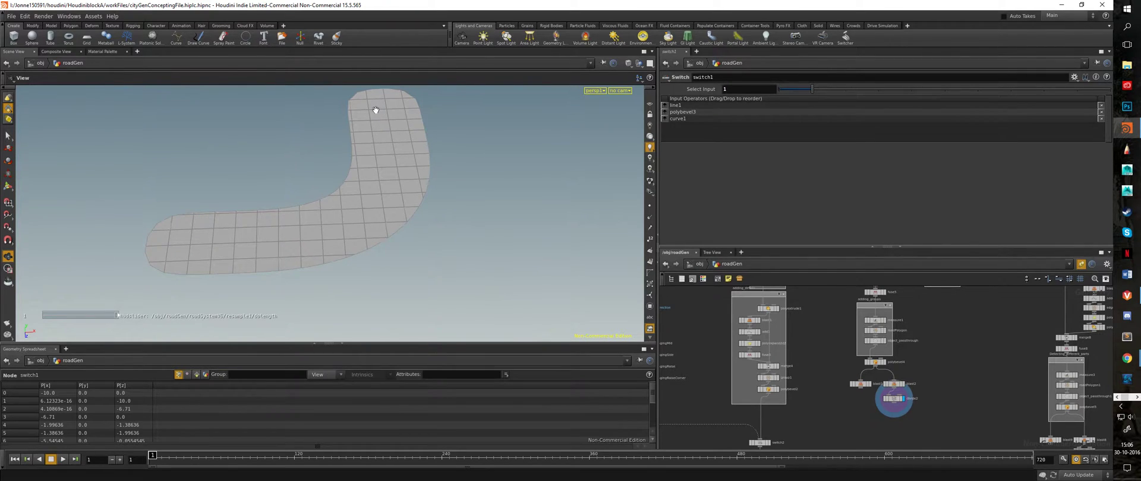
click(885, 362)
drag(365, 207, 352, 287)
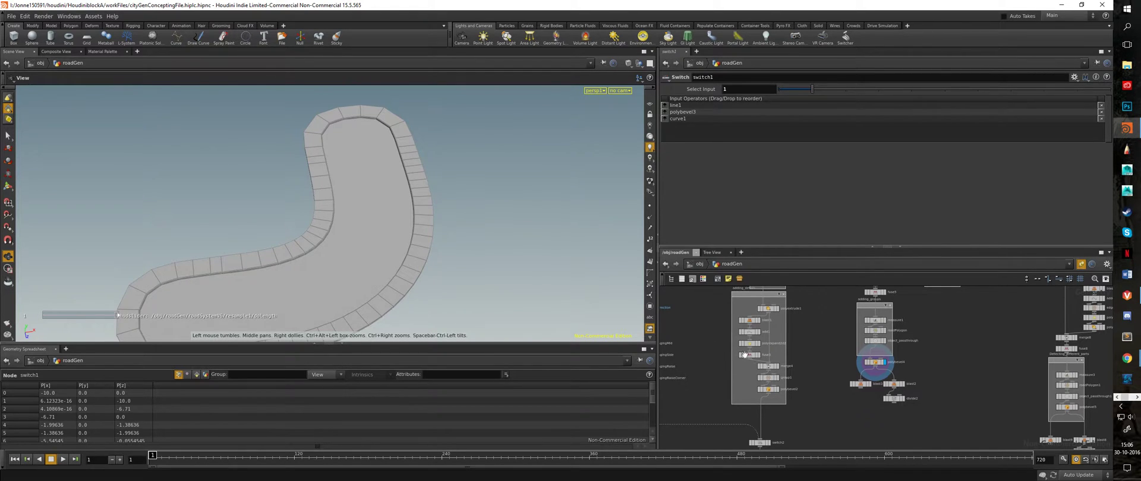
drag(426, 264, 618, 323)
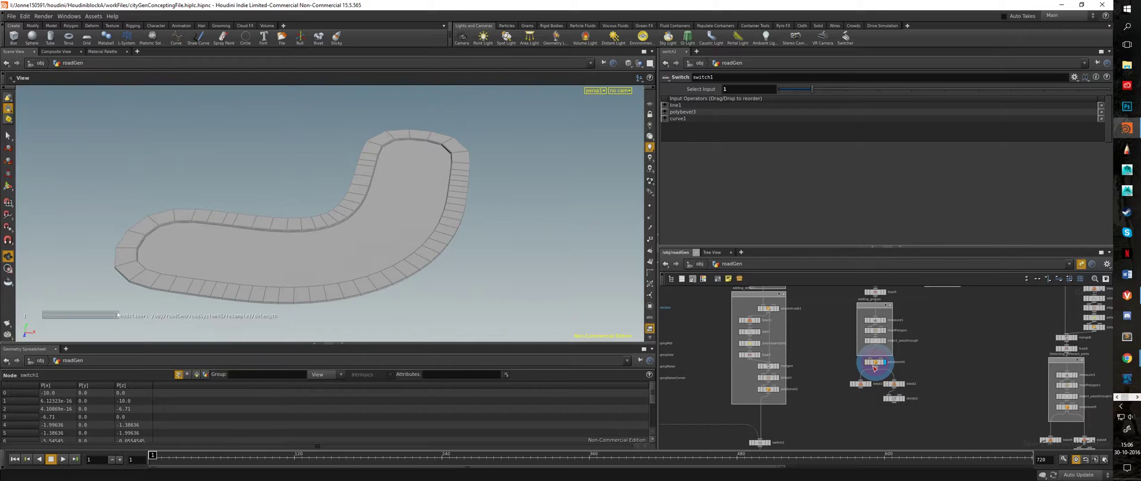
click(902, 399)
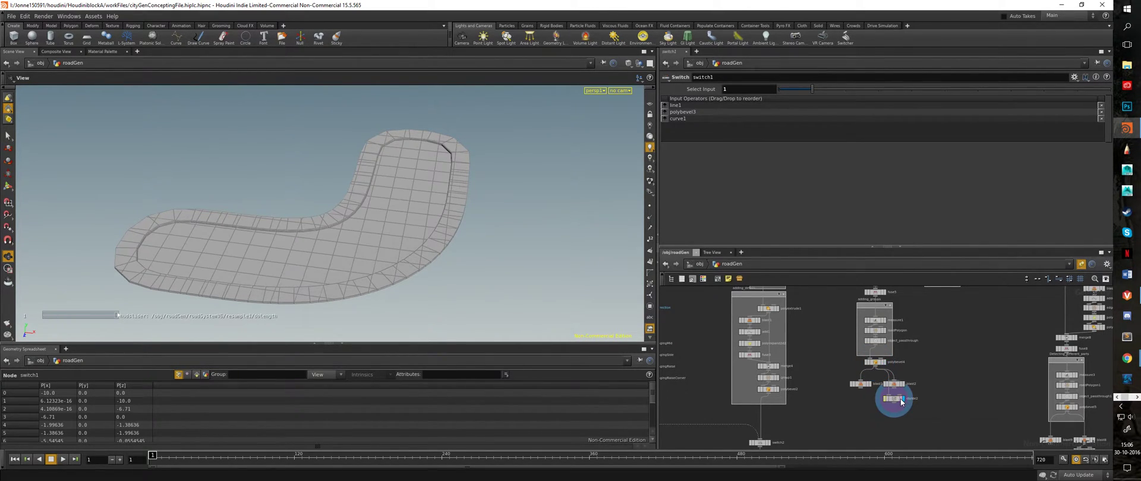
key(ctrl+z)
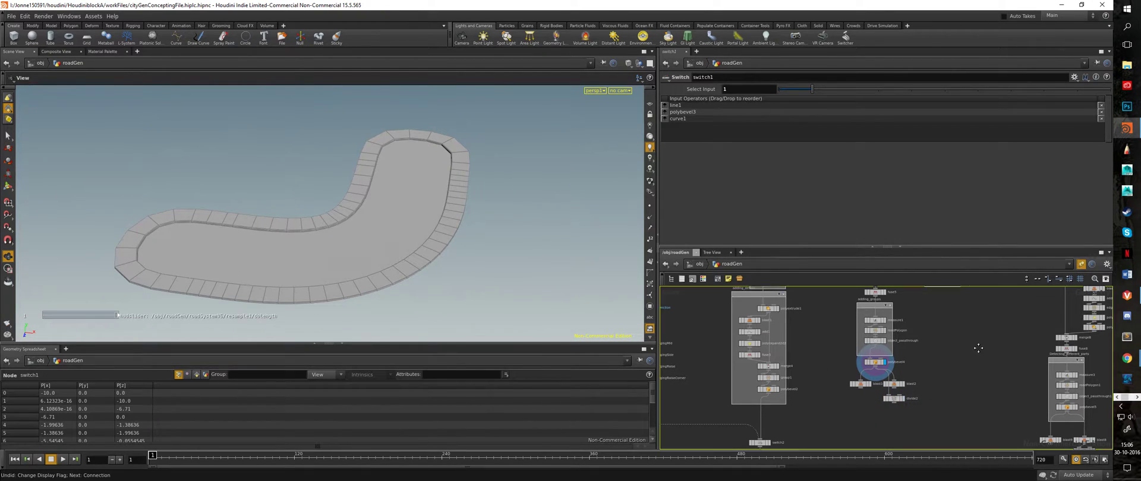
Display the expanded road surface in the fourth road system's curve-to-polygon box and examine its corner layout
middle_drag(978, 349, 894, 434)
middle_drag(925, 384, 898, 426)
mouse_move(366, 228)
mouse_down()
mouse_move(438, 232)
mouse_move(339, 229)
mouse_move(425, 201)
mouse_up()
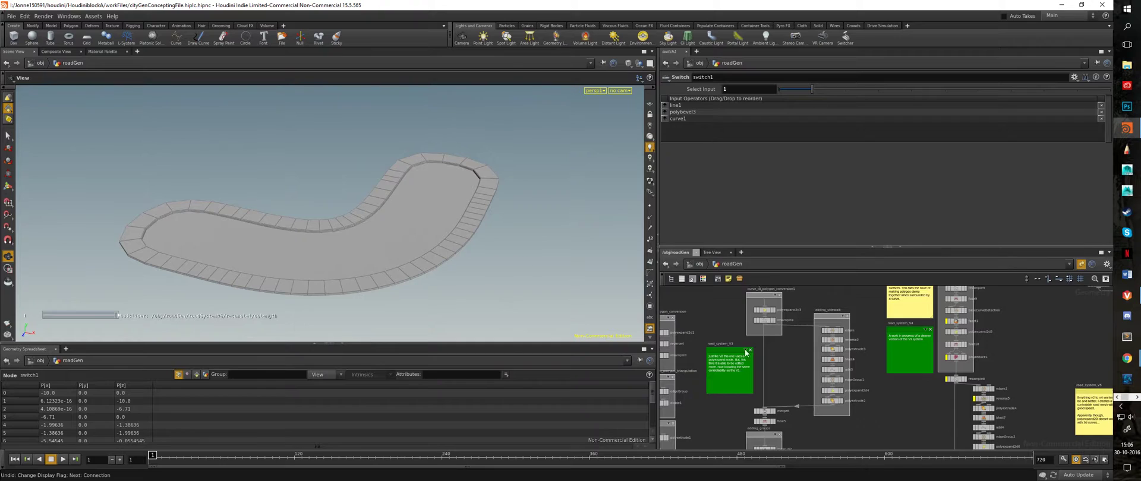
middle_drag(1015, 343, 974, 433)
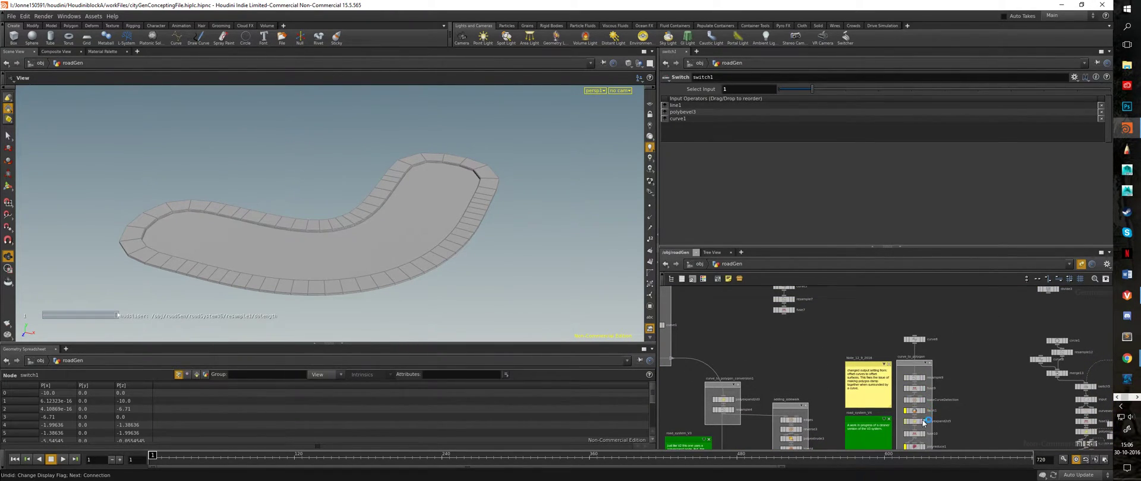
drag(588, 320, 230, 308)
middle_drag(205, 247, 237, 140)
right_drag(237, 140, 403, 188)
drag(402, 189, 374, 190)
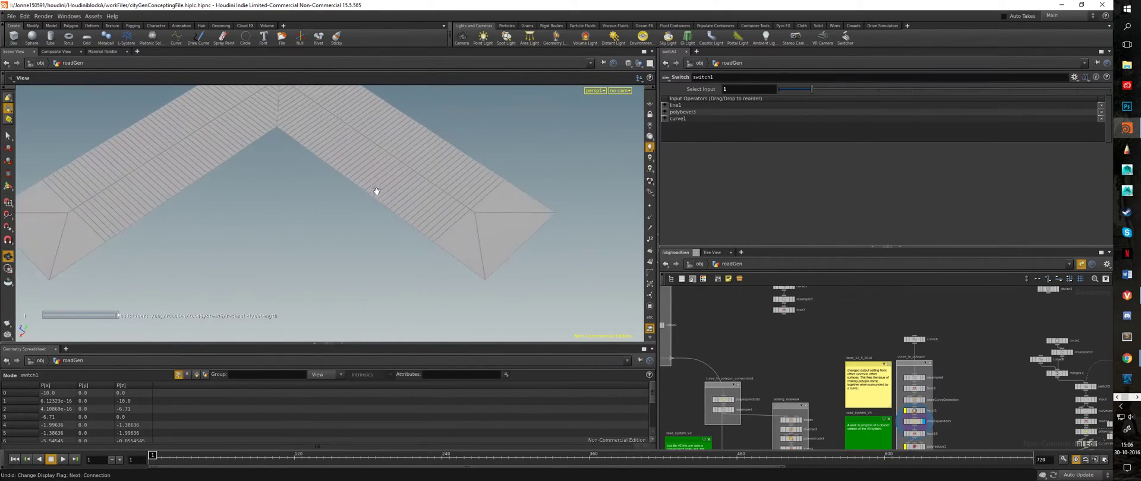
Examine the polygon layout at the fourth road system's crossing, corners and open road ends
middle_drag(374, 191, 400, 319)
right_drag(400, 319, 417, 242)
drag(417, 242, 481, 193)
right_drag(481, 193, 247, 184)
mouse_move(247, 183)
mouse_down()
mouse_move(267, 227)
mouse_move(444, 211)
mouse_move(408, 255)
mouse_move(288, 235)
mouse_move(255, 180)
mouse_up()
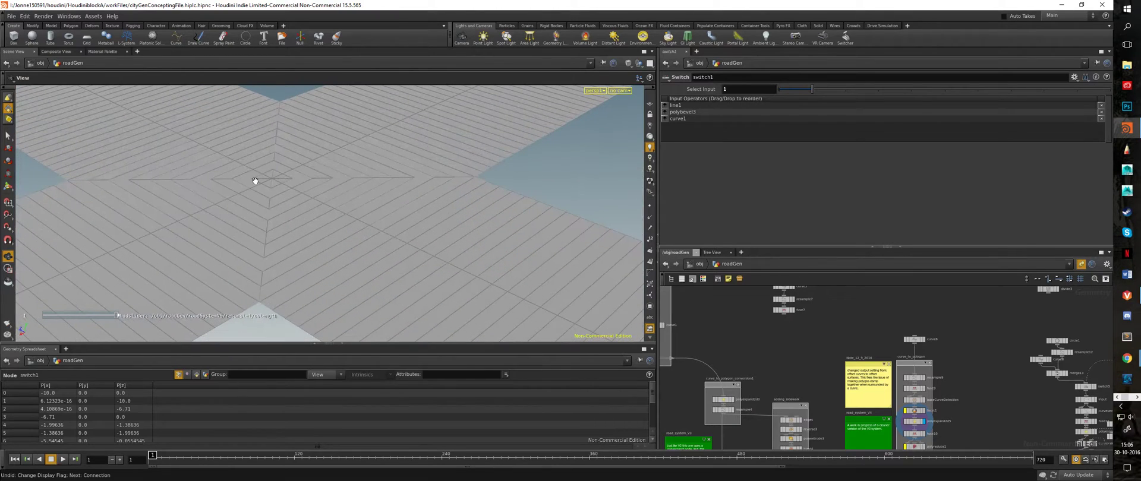
drag(393, 116, 340, 193)
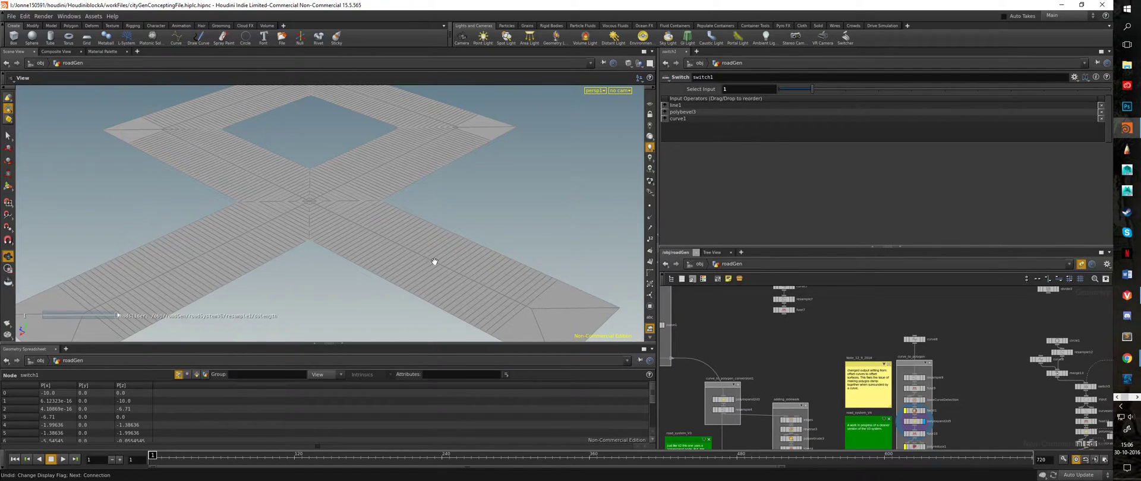
drag(399, 239, 401, 173)
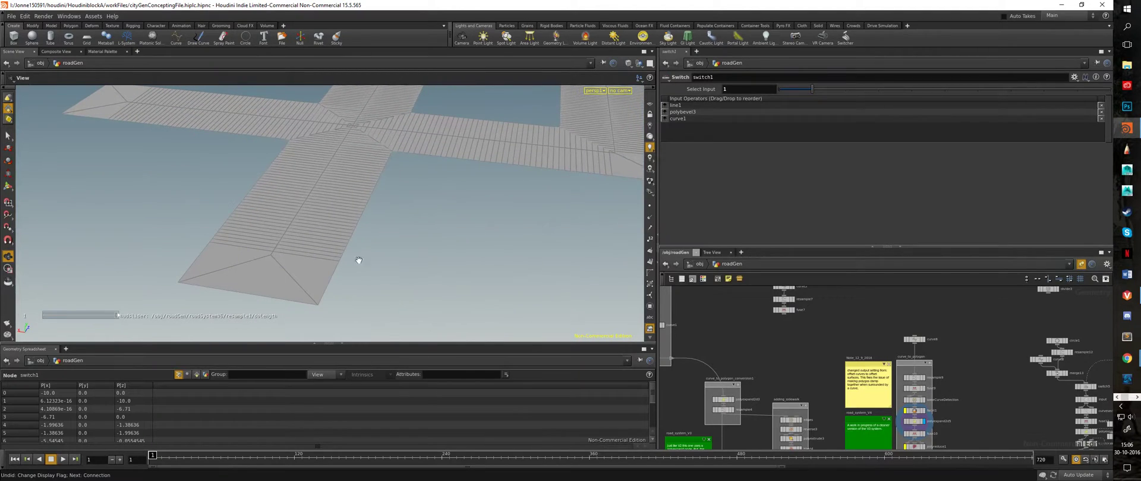
Display the extrusion node in the fourth road system's sidewalk chain and examine the extruded walls around the crossing
middle_drag(968, 438, 924, 330)
middle_drag(949, 372, 936, 343)
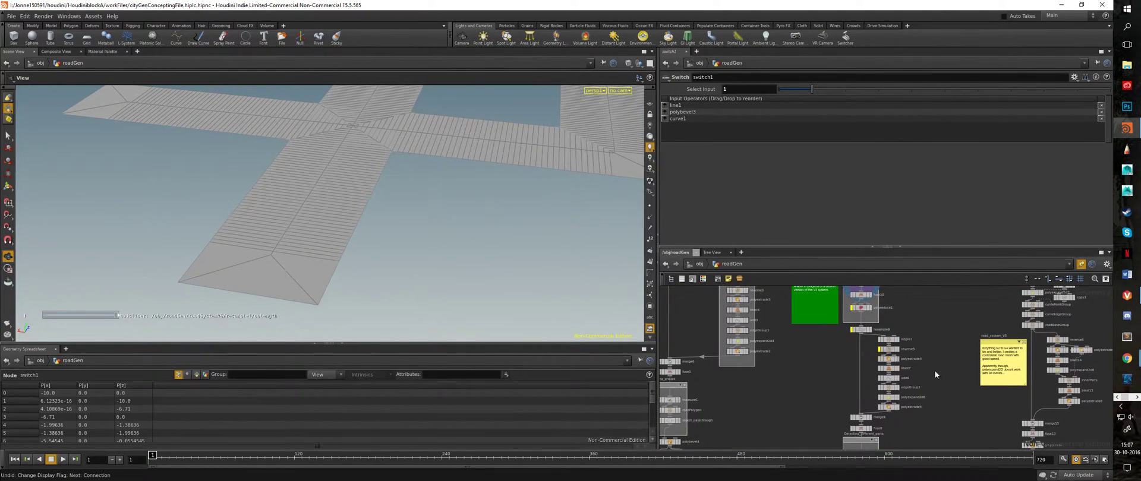
click(898, 359)
drag(418, 244, 239, 203)
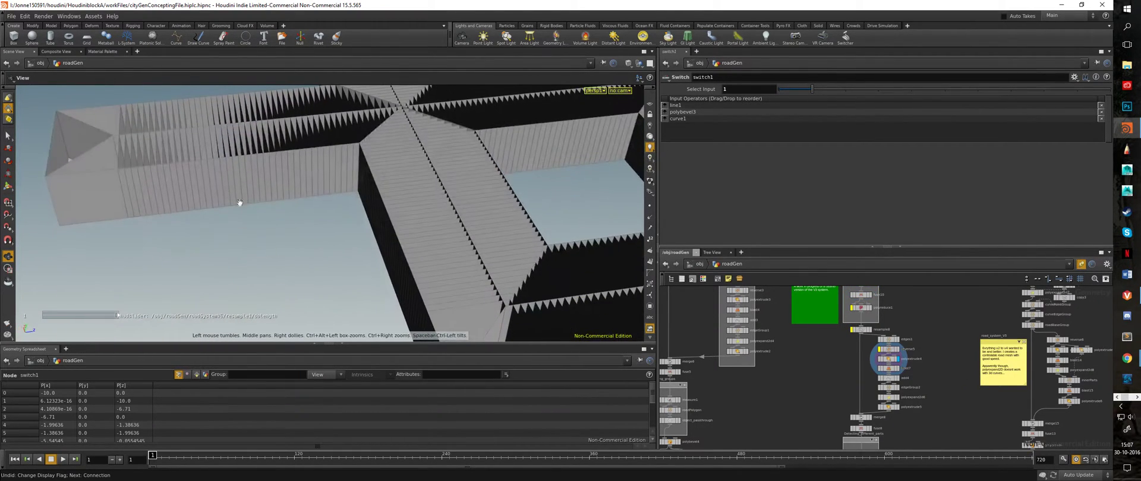
Display the successive nodes below the fourth road system's extrusion and examine the isolated strip geometry
click(897, 379)
drag(418, 226, 418, 250)
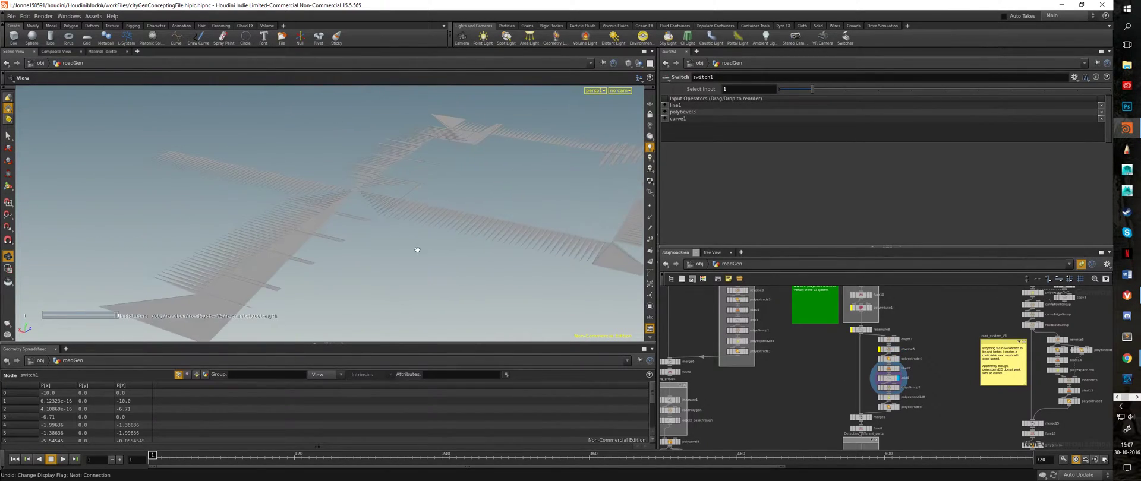
click(897, 397)
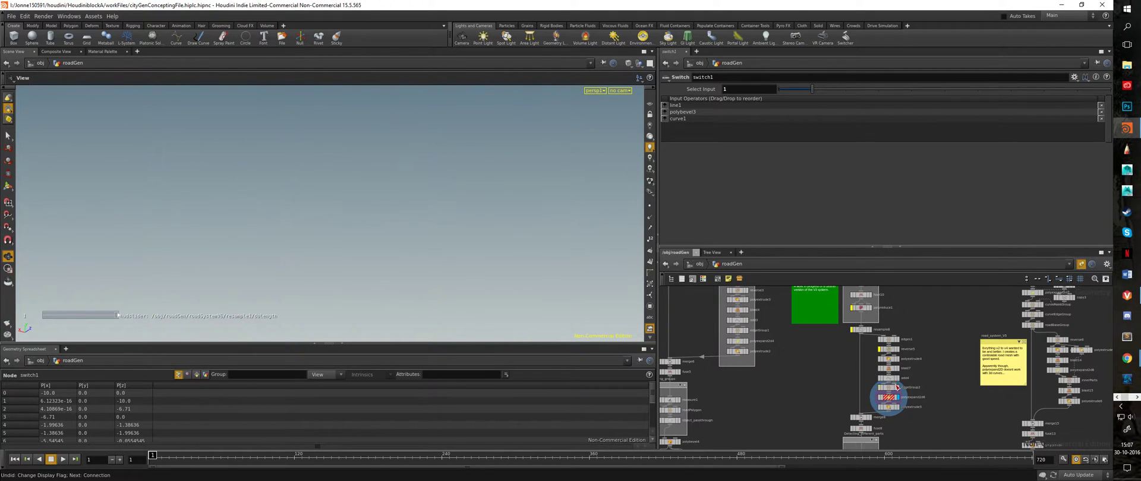
click(899, 388)
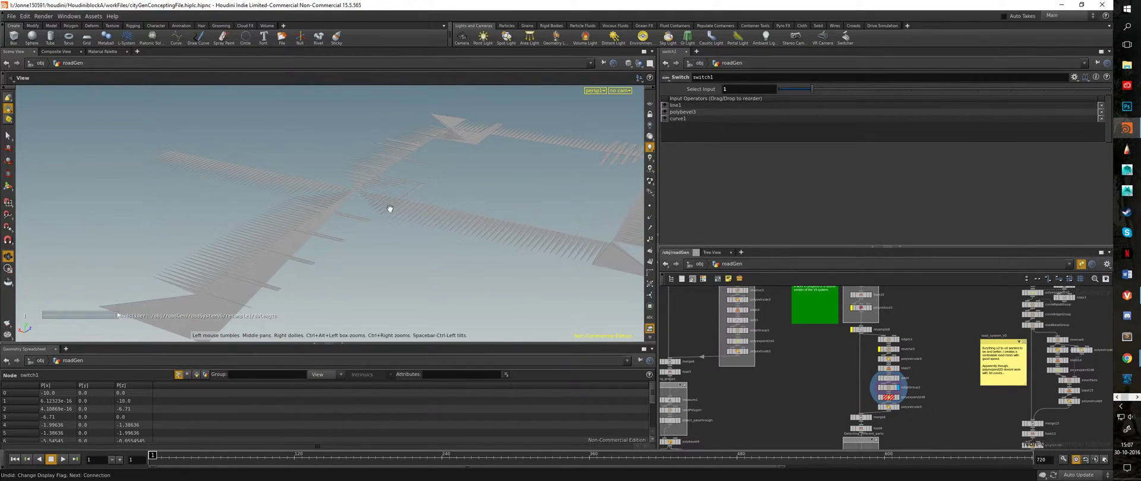
drag(390, 209, 402, 229)
Display the fifth road system's input switch and examine the circle and crossing guide shapes
middle_drag(931, 316, 841, 378)
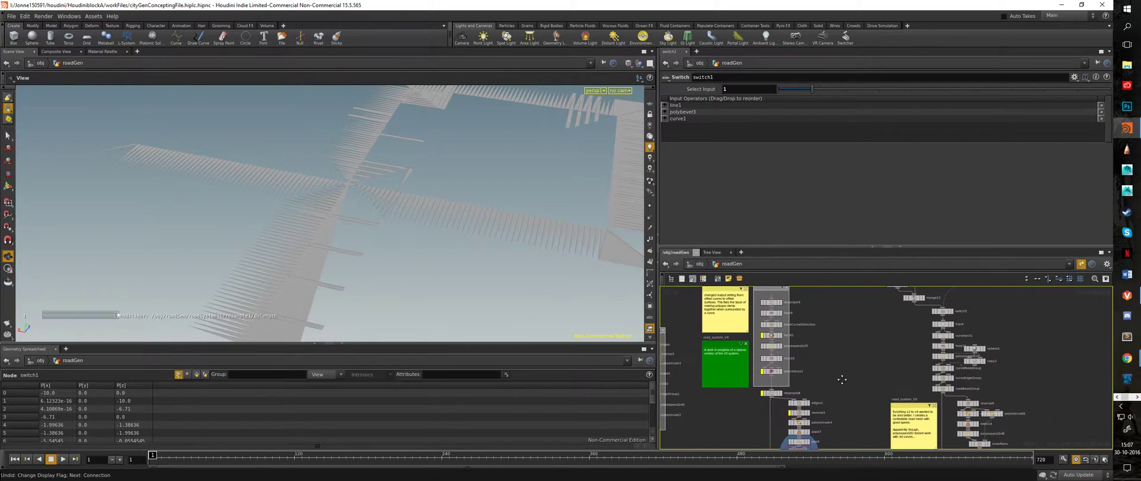
middle_drag(1003, 320, 990, 396)
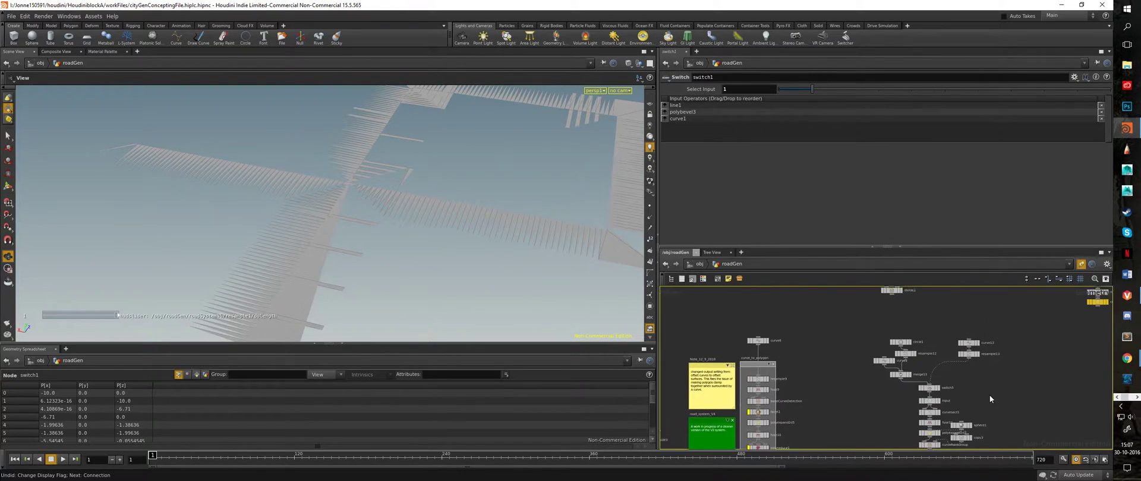
click(939, 389)
drag(546, 284, 316, 270)
right_drag(316, 270, 72, 206)
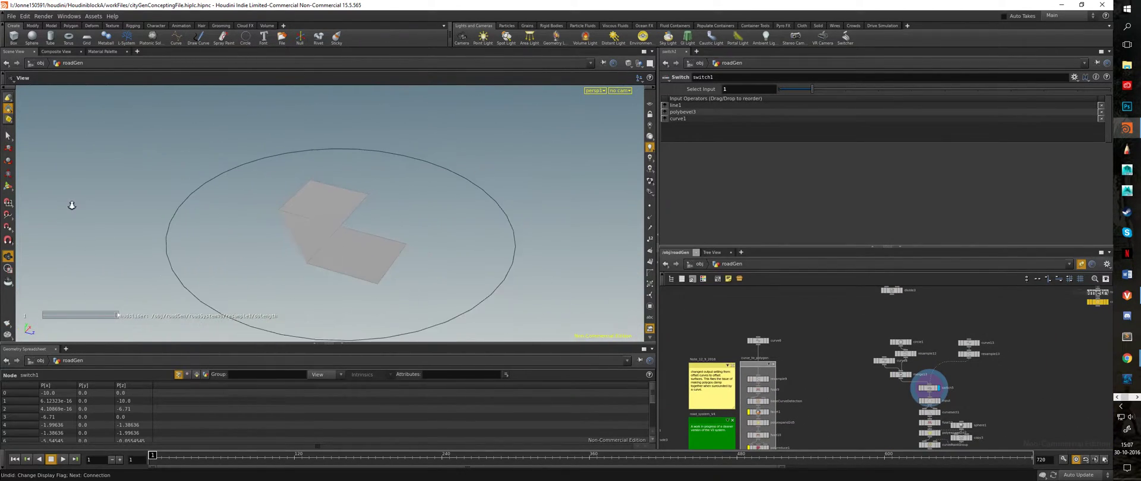
drag(72, 205, 317, 245)
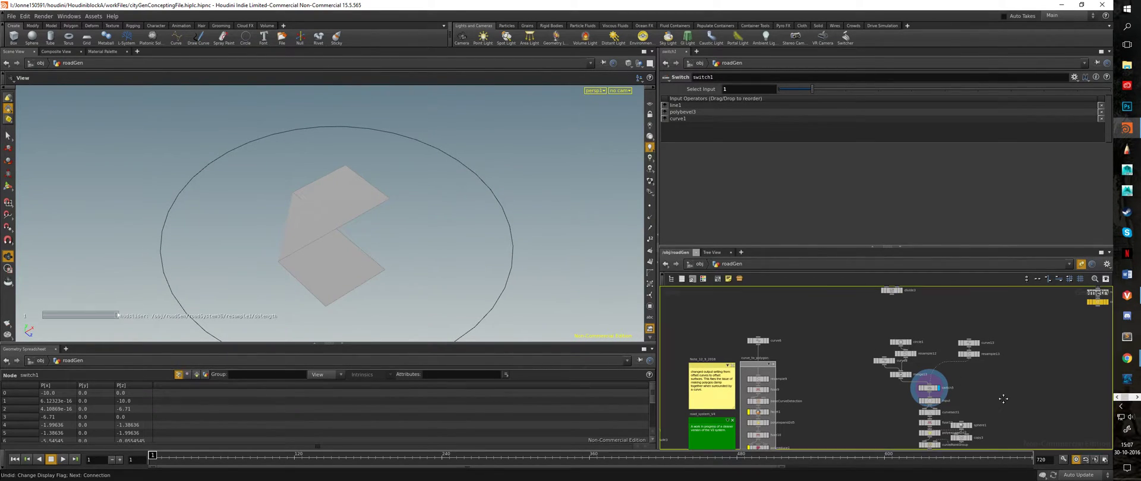
Display the fifth road system's curve outlines and its flat road strips, and examine how the strips follow the guide shapes
middle_drag(970, 425, 952, 334)
click(921, 322)
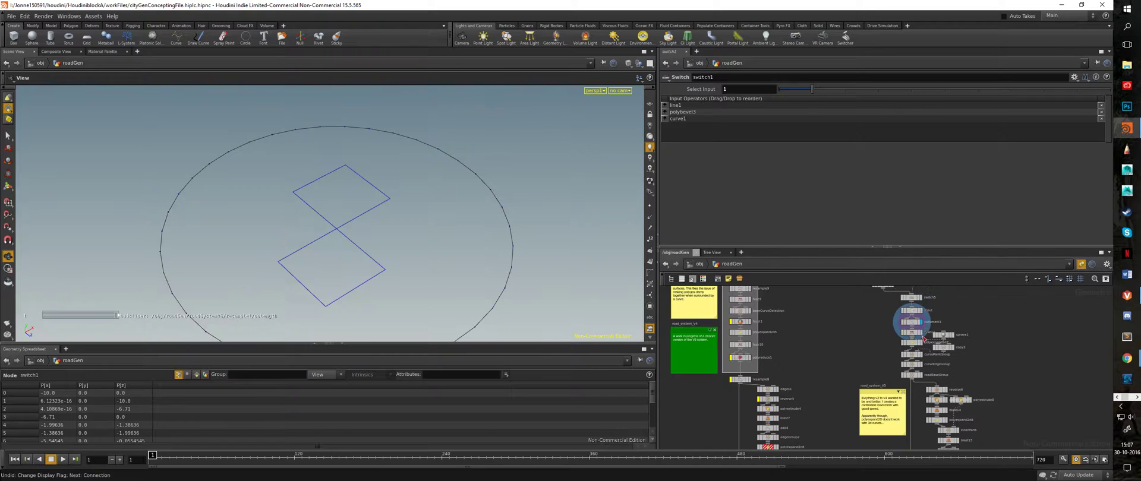
click(923, 344)
drag(452, 261, 320, 198)
Display the fifth road system's final node and examine the raised sidewalks along the circular road and the crossing
middle_drag(989, 444, 975, 348)
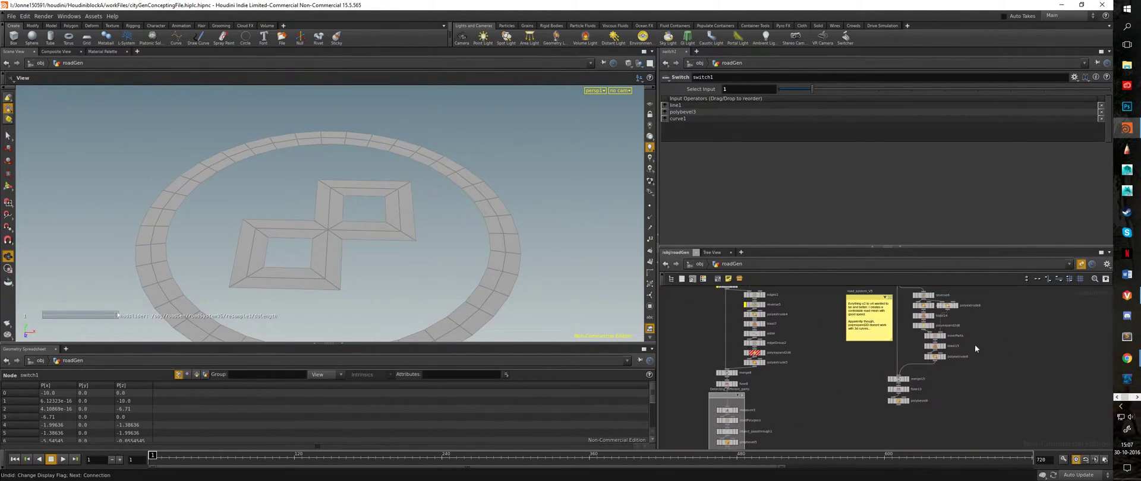
click(907, 401)
drag(458, 286, 238, 236)
right_drag(238, 235, 669, 249)
drag(618, 253, 463, 295)
right_drag(501, 269, 150, 232)
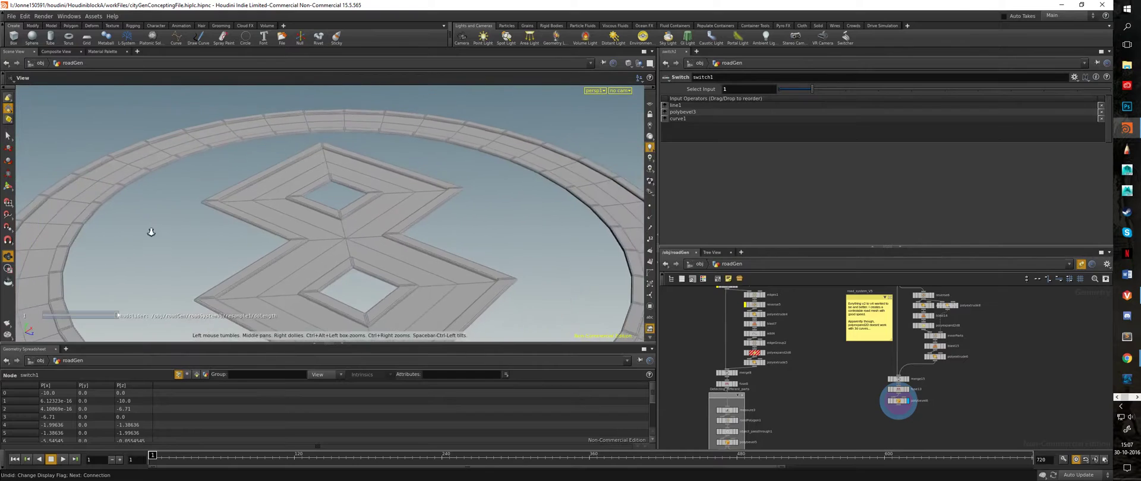
drag(385, 261, 196, 266)
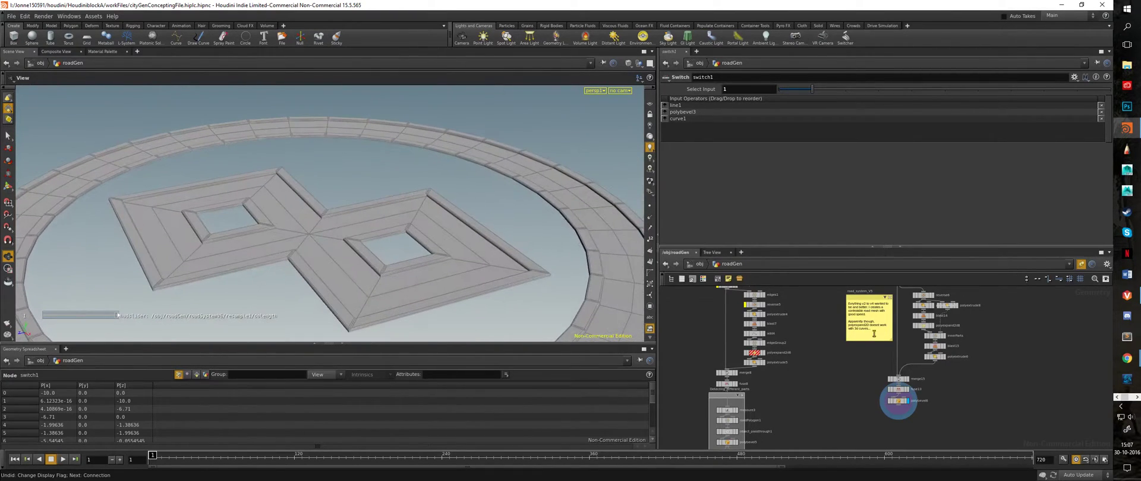
Display the fifth road system's copy3 node and examine the small shapes copied onto the points of the guide curves
middle_drag(1025, 305, 1011, 399)
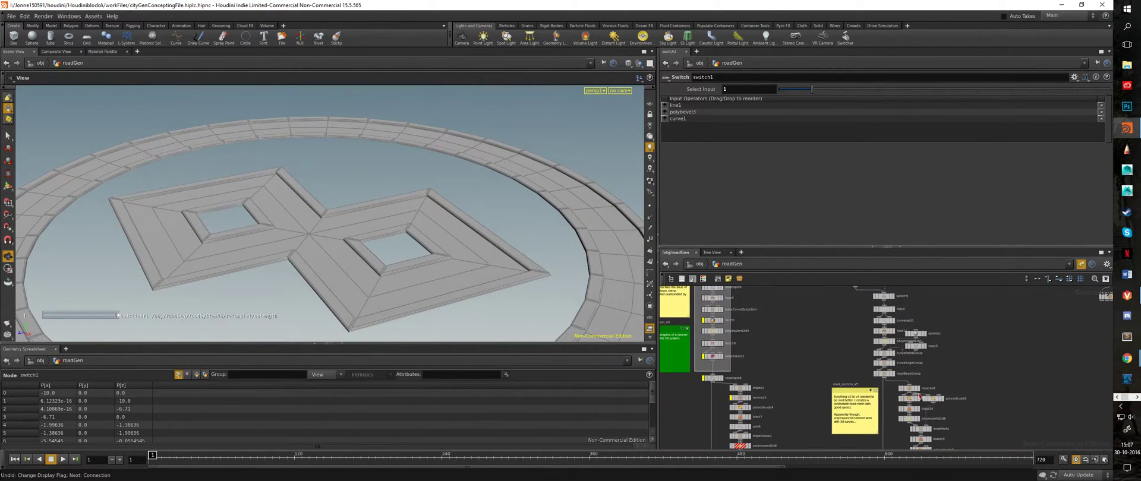
scroll(926, 372, up, 5)
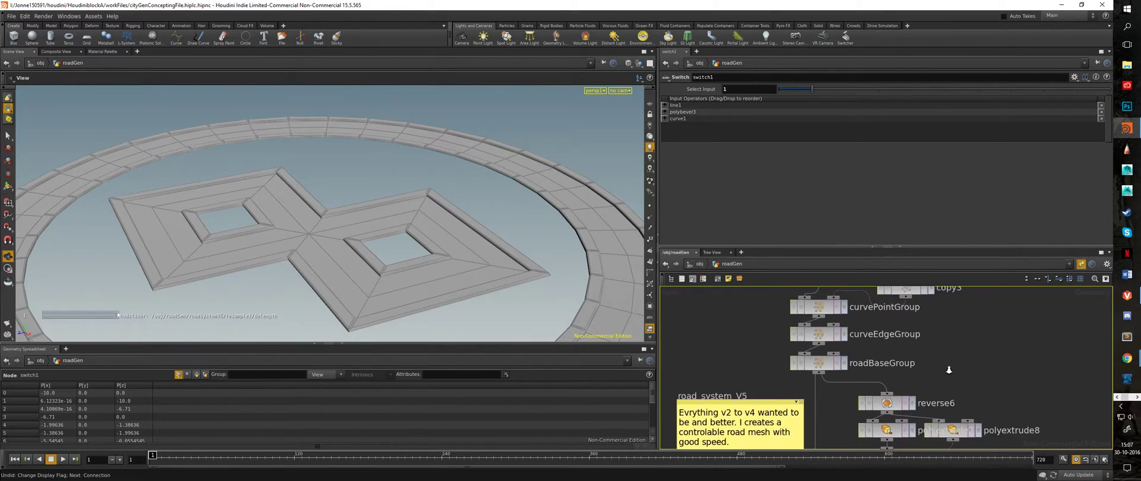
click(932, 290)
drag(399, 256, 310, 244)
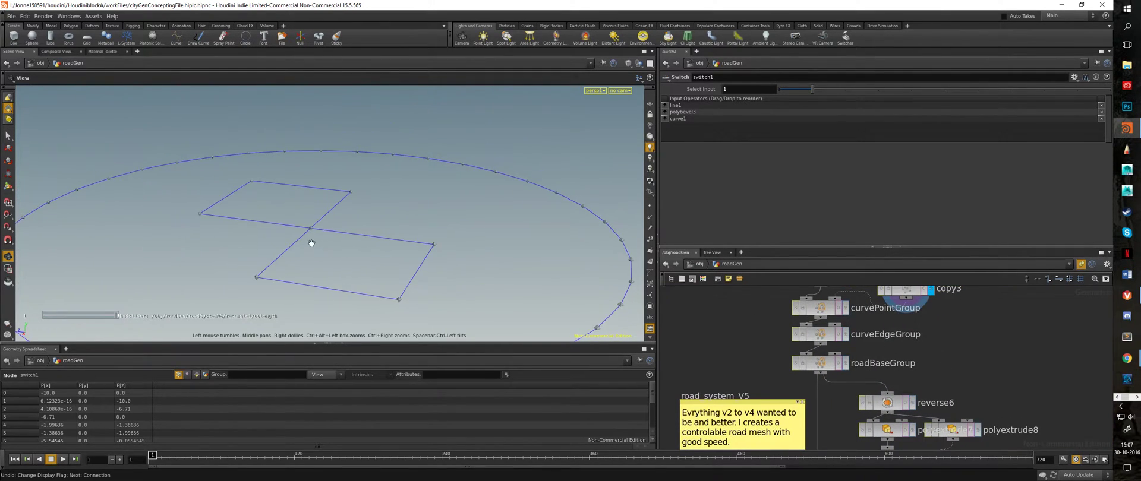
right_drag(311, 245, 259, 313)
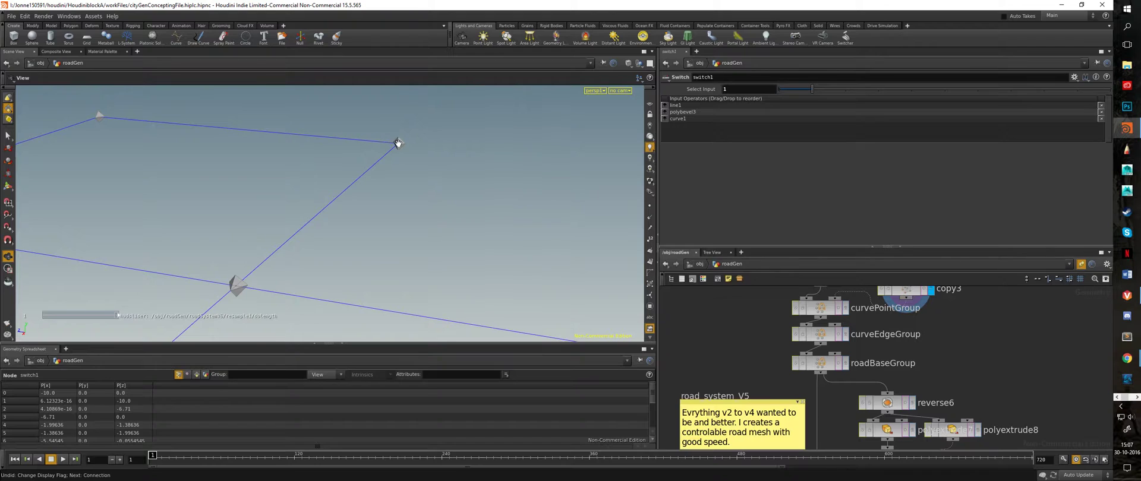
scroll(440, 155, down, 5)
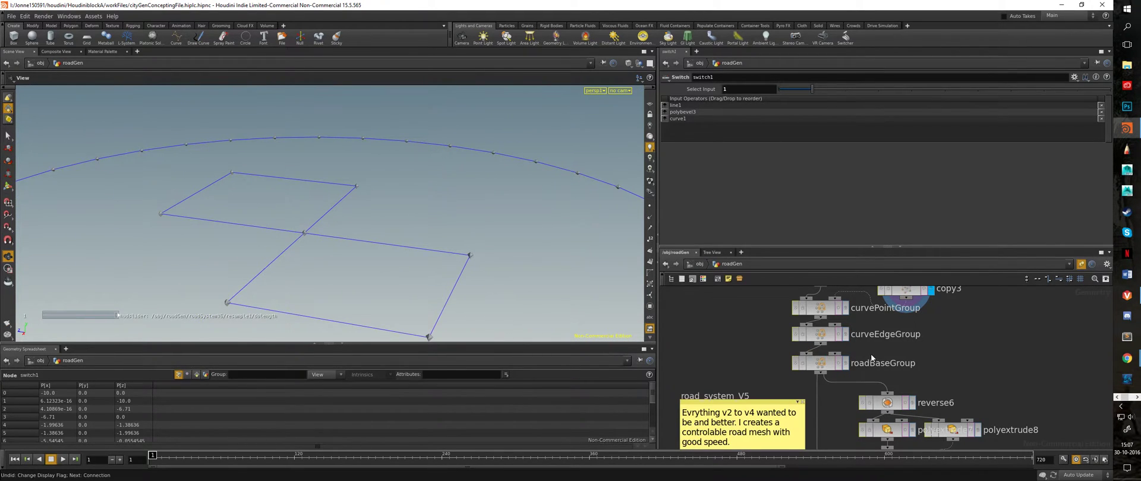
Display the fifth road system's final node again and examine the finished crossing with its raised sidewalks from above
scroll(1021, 415, down, 6)
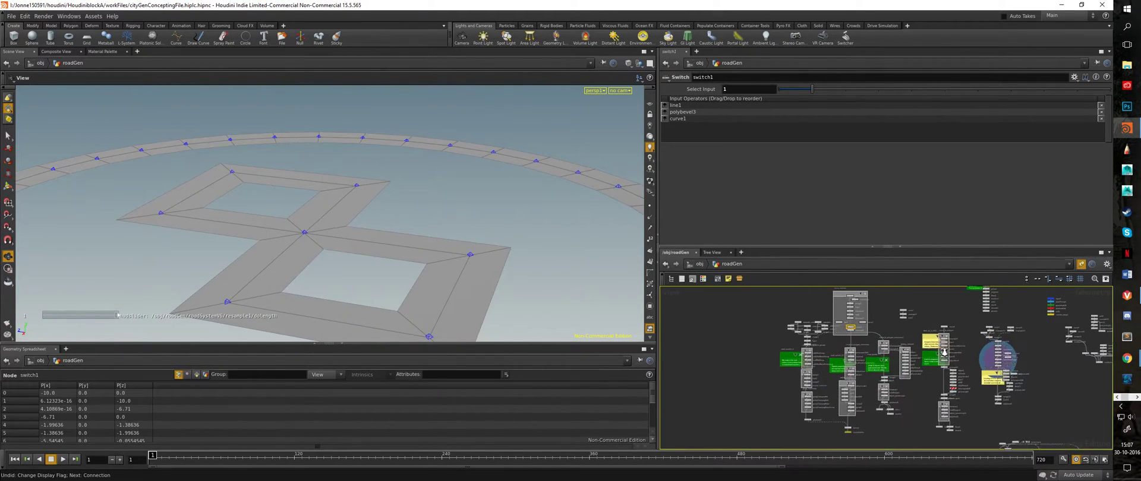
scroll(1021, 414, up, 5)
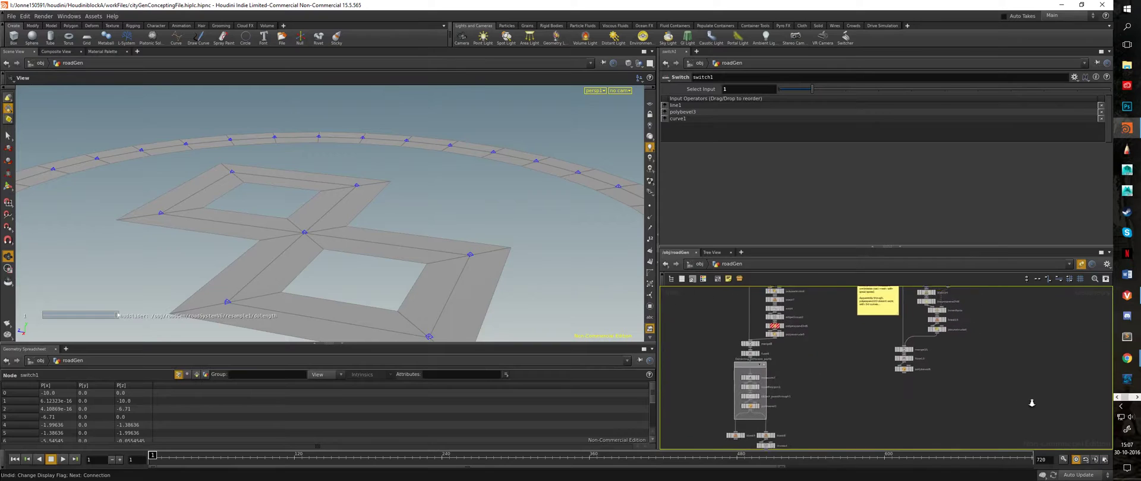
click(909, 370)
drag(383, 240, 379, 268)
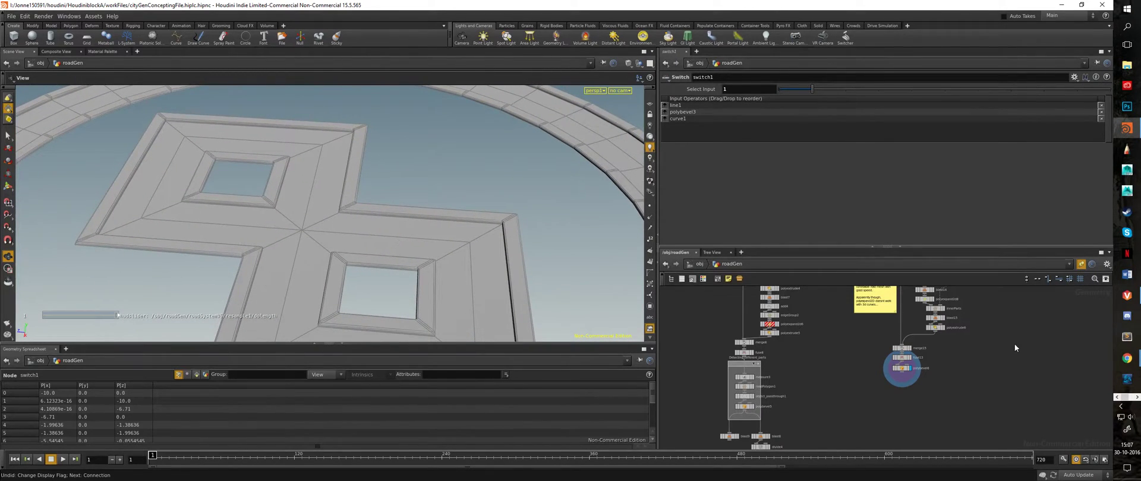
Set the fifth road system's input switch to 1 and examine the resampled freeform curve and the settings of polyexpand2d7
middle_drag(1015, 348, 929, 378)
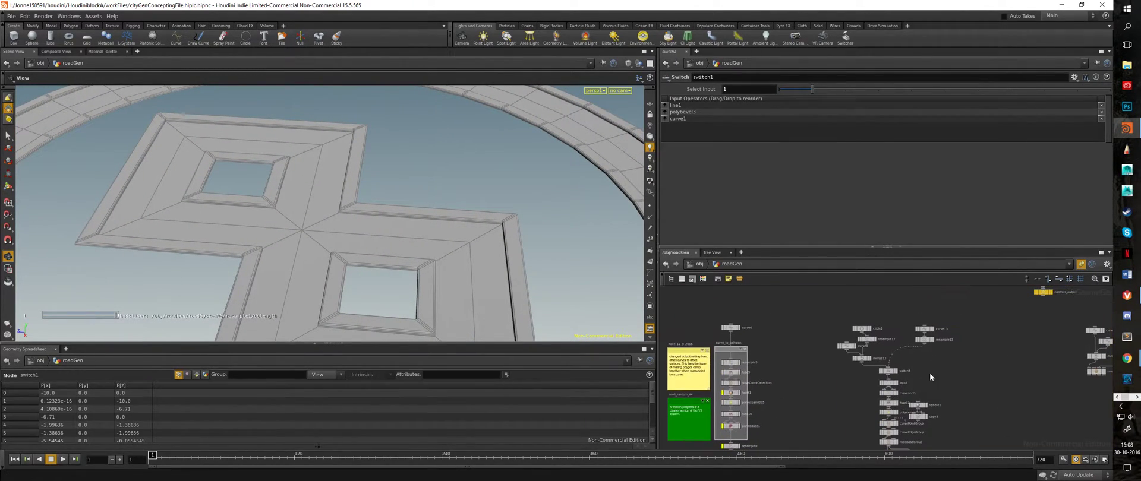
click(888, 372)
click(789, 90)
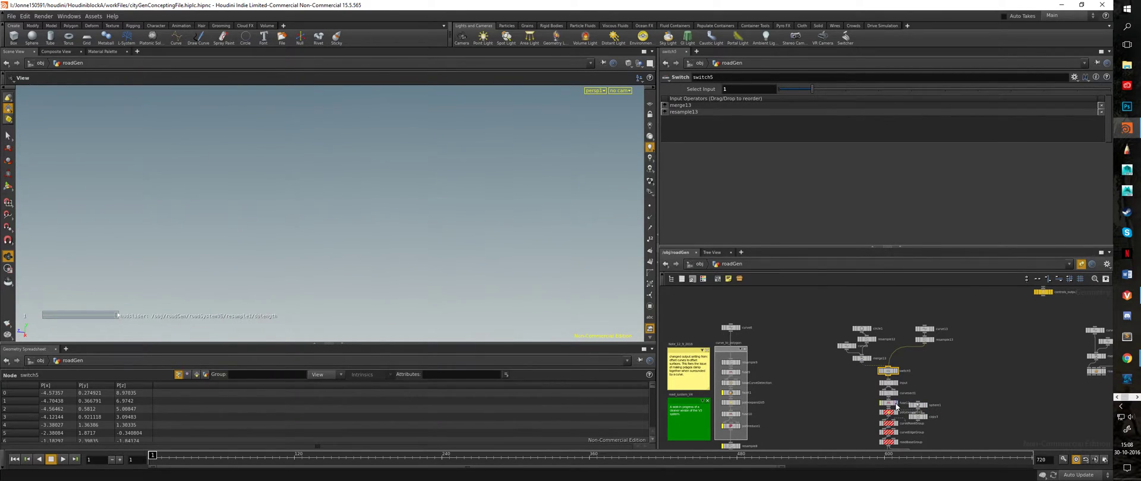
drag(586, 313, 342, 229)
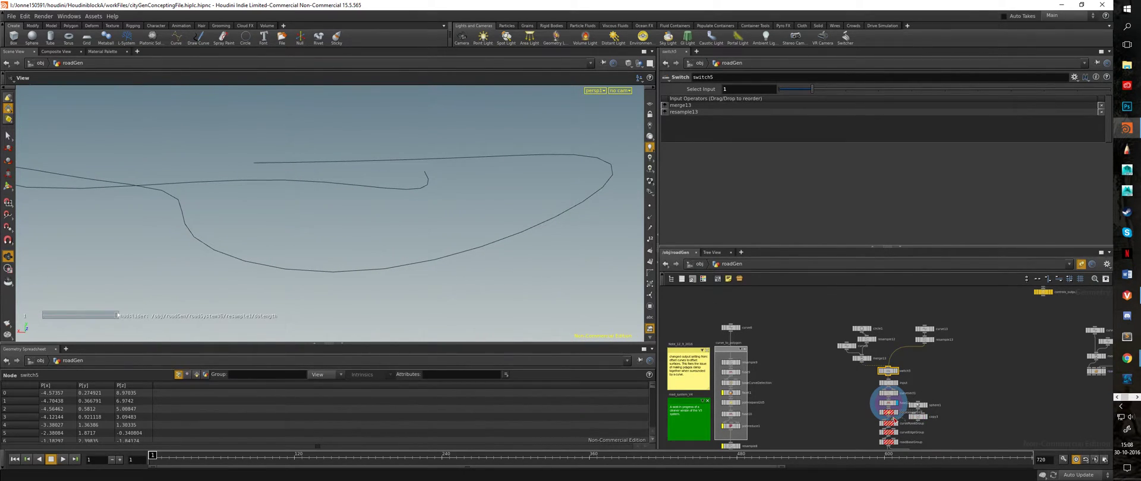
click(888, 413)
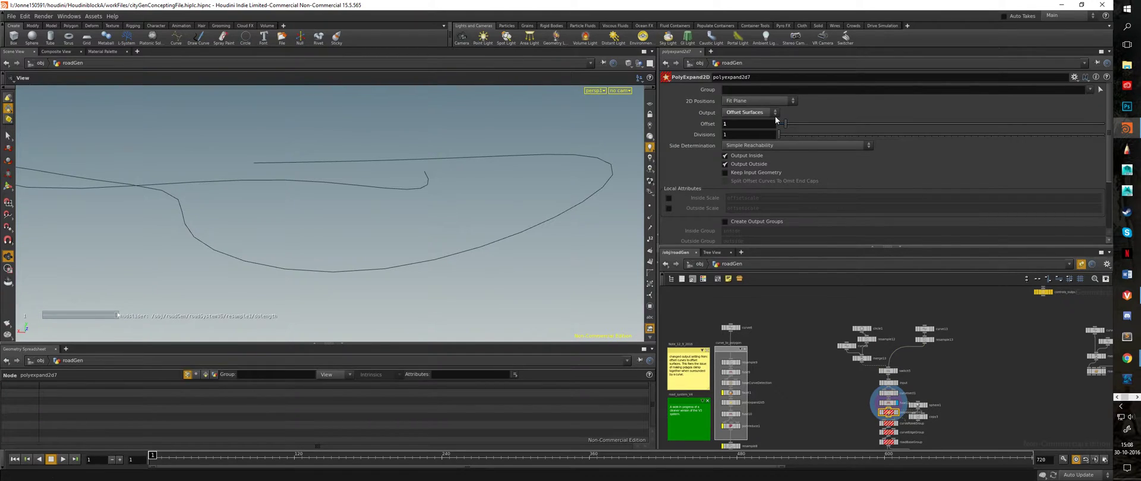
drag(505, 190, 425, 185)
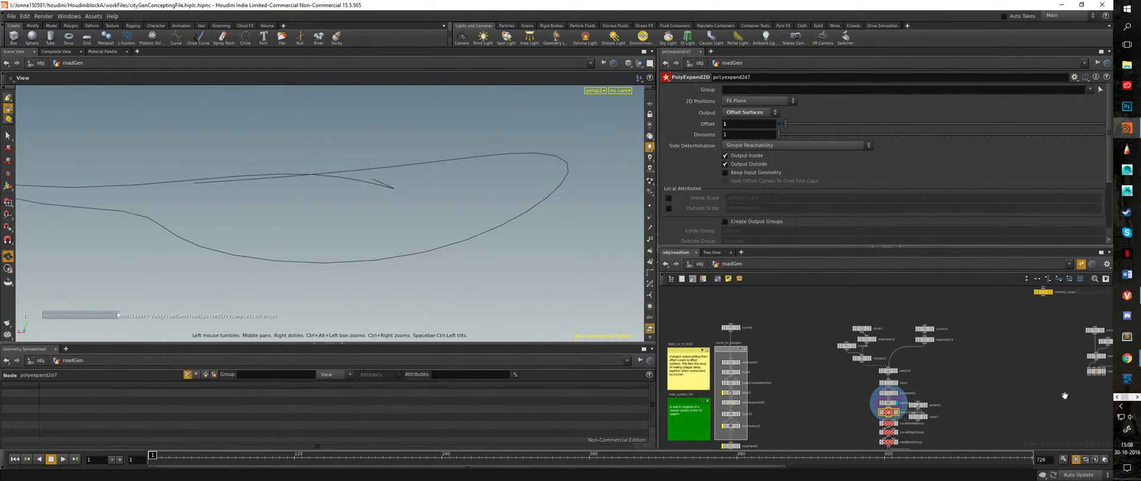
Open the roadSystemV6 node's inner network and examine its road mesh close up and as a whole
middle_drag(1052, 369, 797, 346)
scroll(798, 347, up, 3)
scroll(889, 372, up, 1)
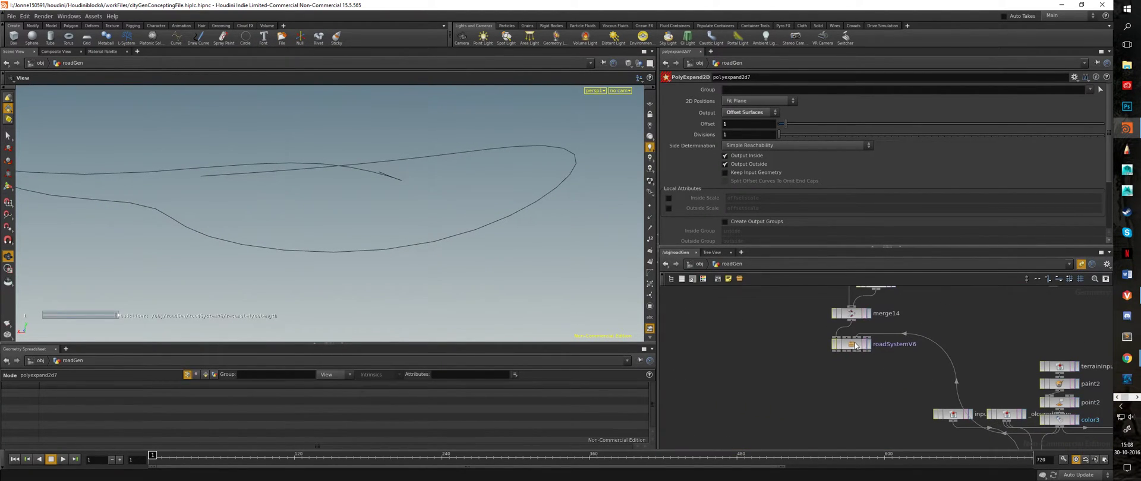
double_click(856, 345)
scroll(446, 262, up, 5)
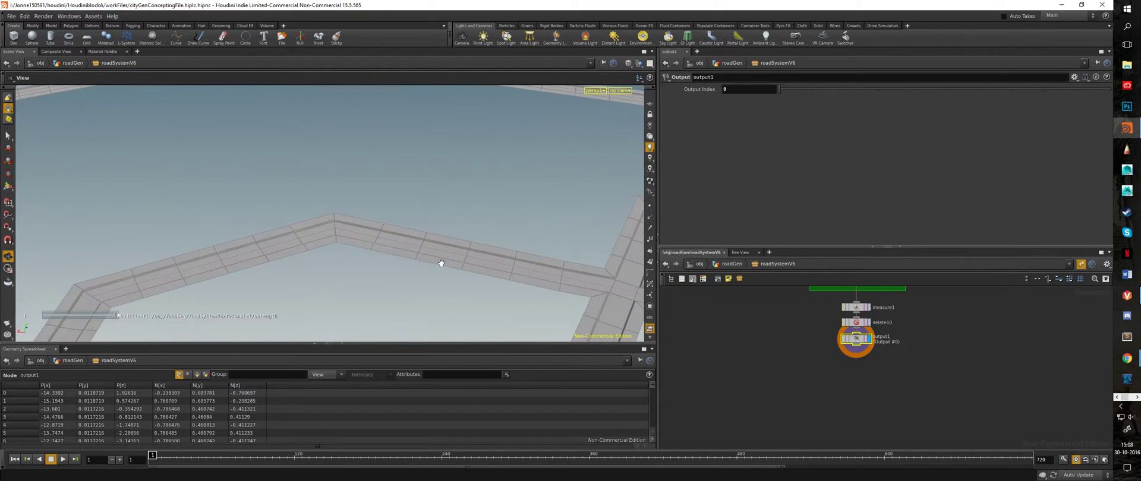
right_drag(441, 262, 218, 193)
drag(219, 193, 436, 242)
Review the roadSystemV6 network from the output node up through its labelled sections to the input curve nodes
middle_drag(959, 342, 975, 446)
middle_drag(1002, 291, 993, 416)
middle_drag(1024, 297, 1034, 426)
middle_drag(1021, 307, 1014, 362)
middle_drag(1066, 338, 1060, 433)
middle_drag(1042, 318, 1037, 420)
middle_drag(1020, 303, 1007, 432)
scroll(1004, 323, down, 2)
middle_drag(1006, 289, 1010, 425)
middle_drag(1006, 321, 1014, 403)
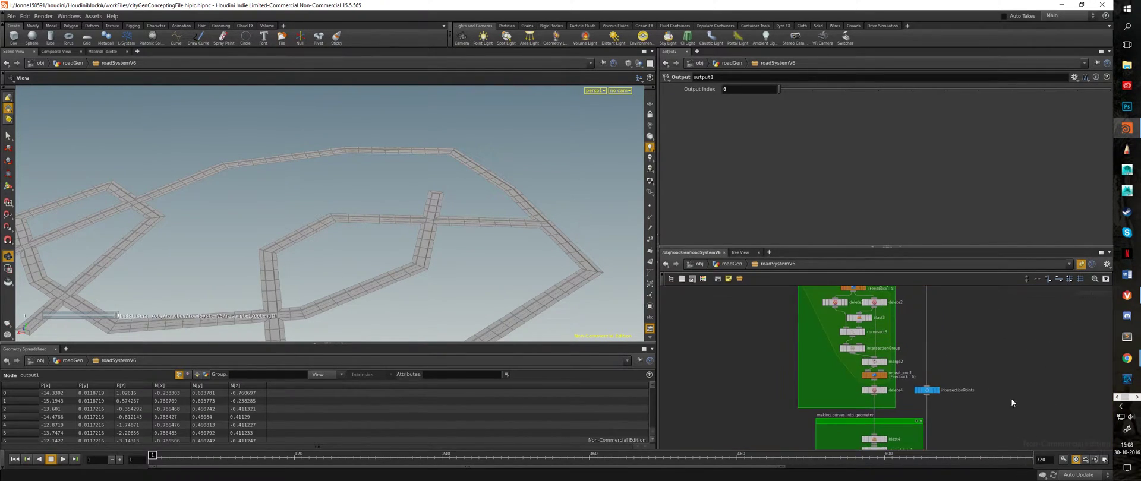
scroll(1014, 402, down, 3)
middle_drag(1022, 327, 1027, 428)
middle_drag(1012, 327, 1024, 425)
middle_drag(1018, 378, 1025, 422)
scroll(1020, 390, up, 5)
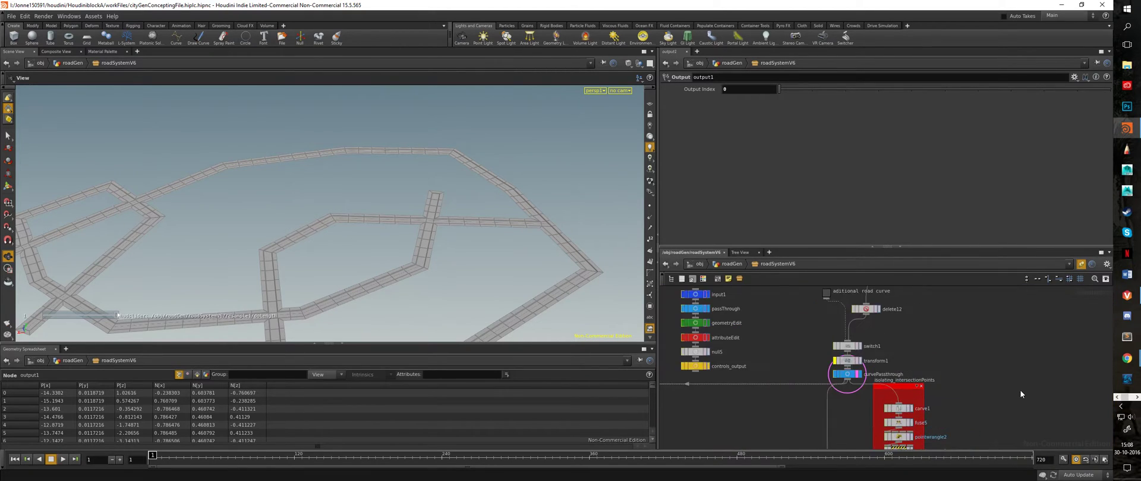
Display the curvePassthrough node and examine the overlapping input curves of the sixth road system from several angles
drag(426, 241, 335, 230)
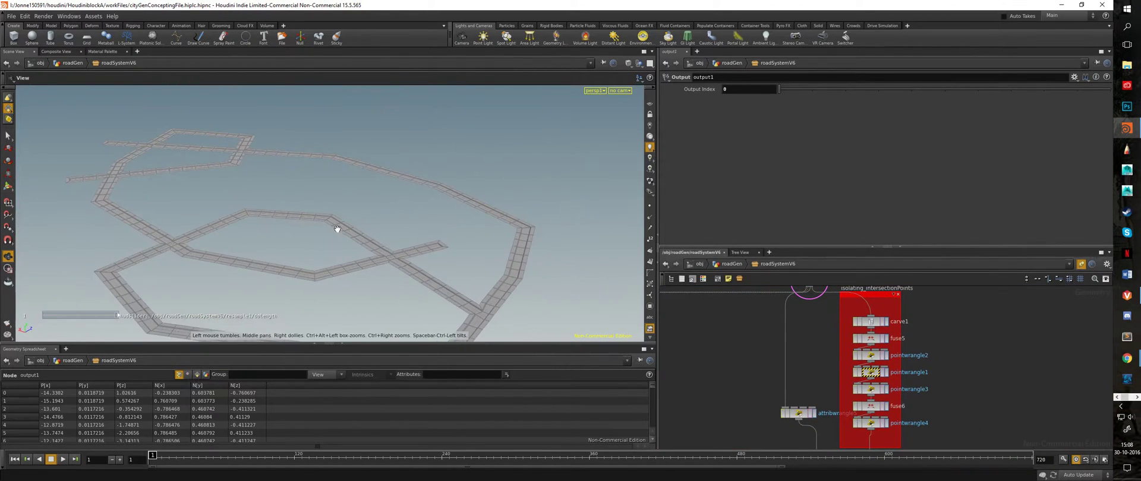
middle_drag(761, 315, 747, 349)
click(809, 316)
click(809, 315)
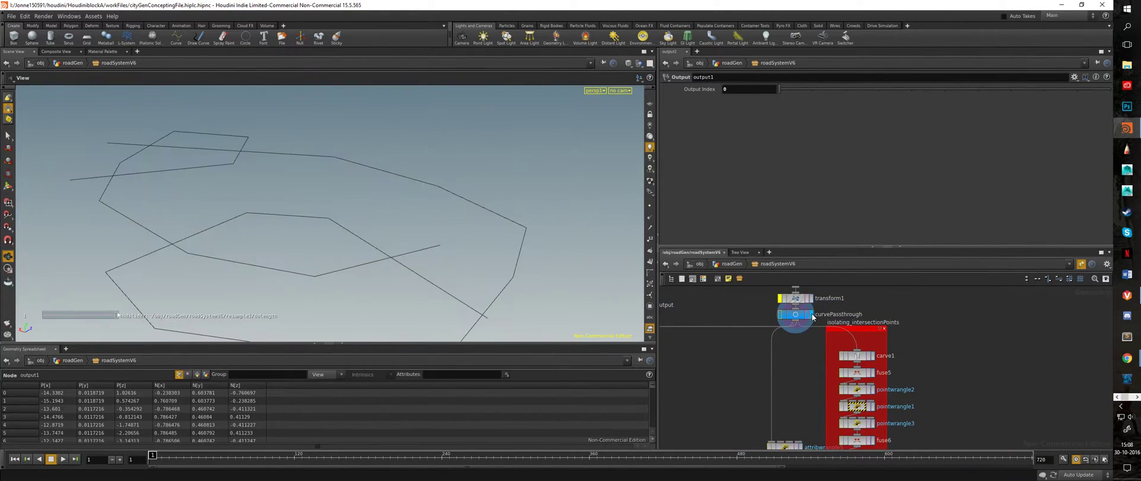
drag(523, 232, 296, 235)
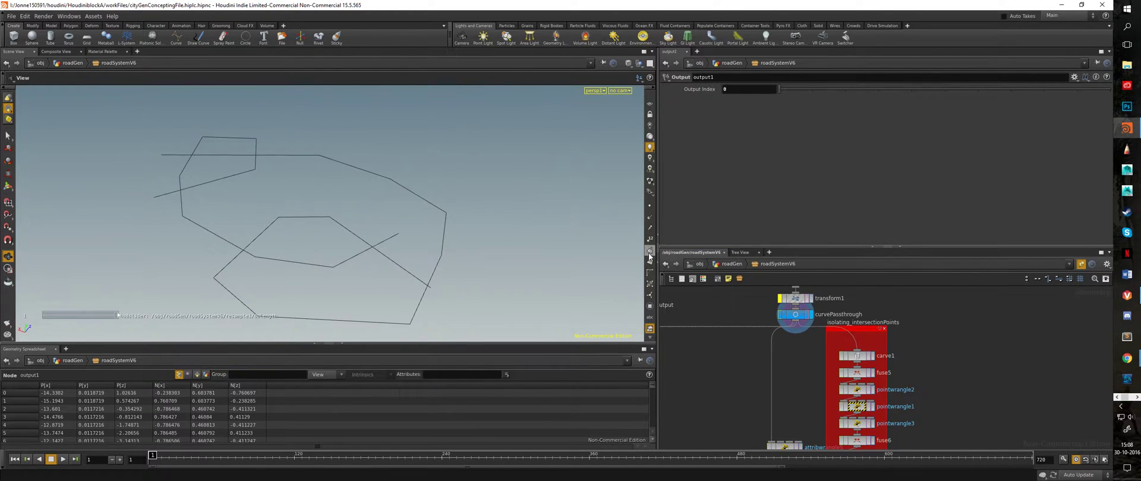
drag(491, 269, 434, 289)
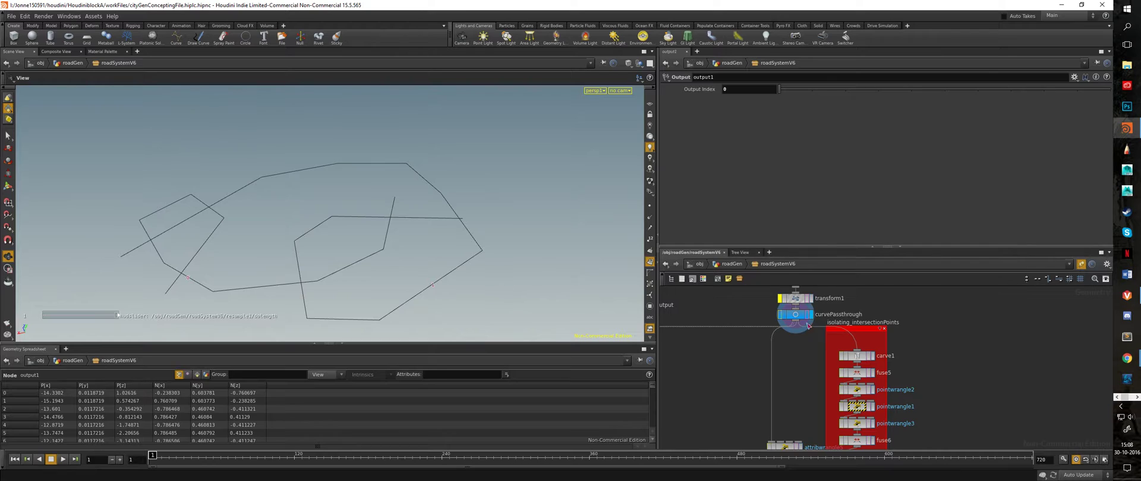
Display the delete1 node with point markers on and examine the isolated intersection points of the curves
middle_drag(797, 398, 771, 242)
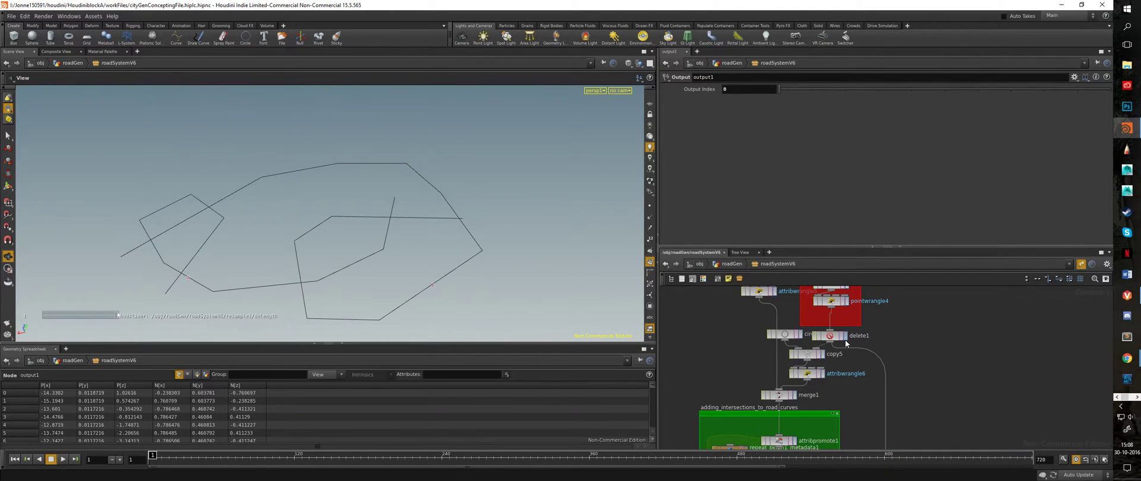
click(844, 338)
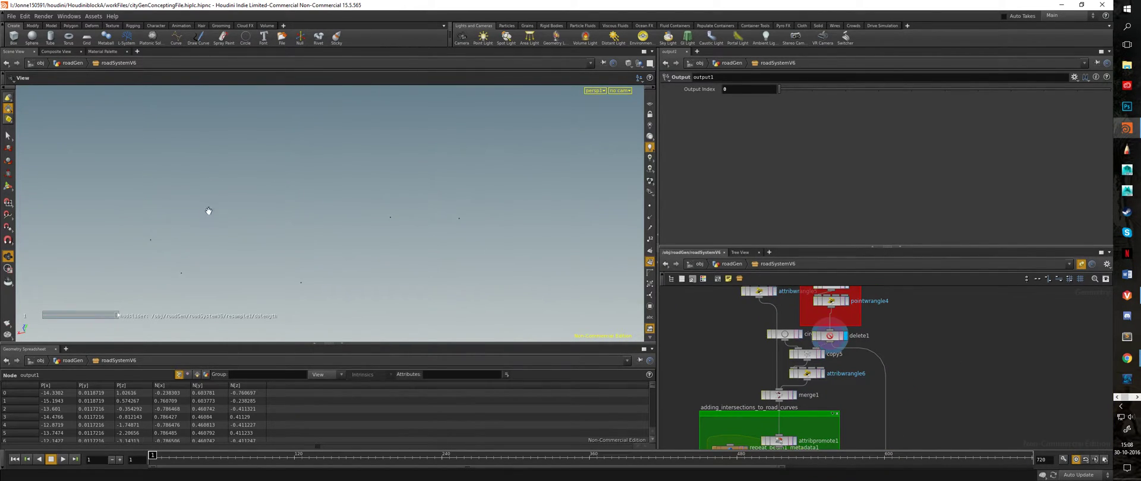
click(650, 206)
middle_drag(452, 239, 464, 181)
Display the copy5 and attribwrangle6 nodes to examine the circles at the intersection points, and turn off the point markers
click(821, 354)
click(824, 374)
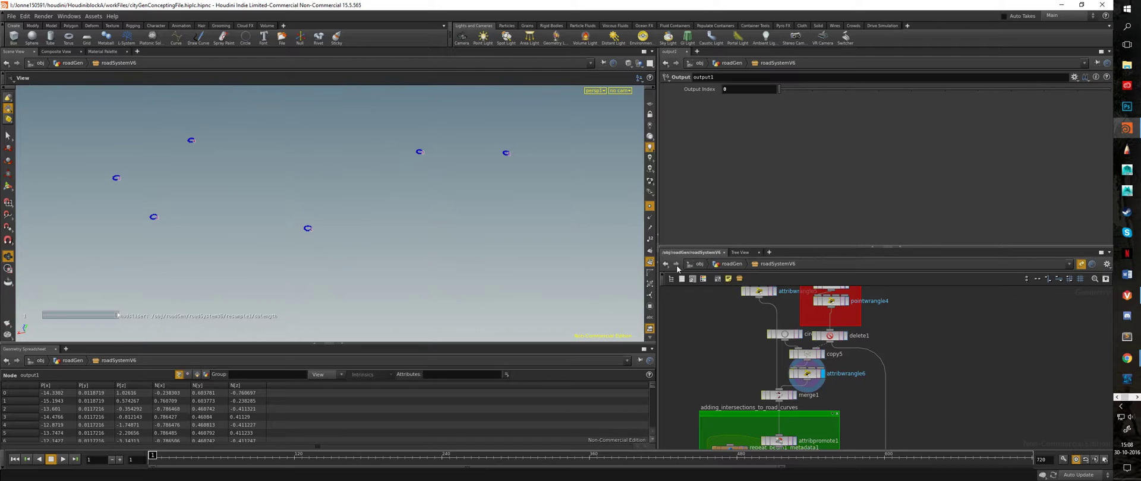
click(650, 206)
Display the roadSystemV6 output node and examine the road mesh close up at a crossing and across the whole layout
middle_drag(965, 425, 955, 367)
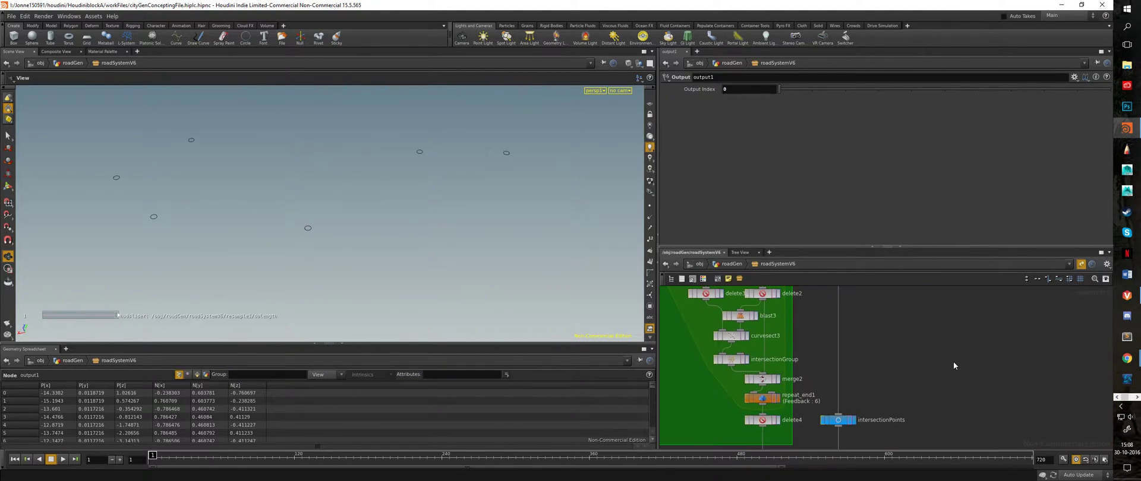
scroll(954, 357, down, 3)
middle_drag(968, 437, 969, 268)
mouse_move(996, 404)
middle_down()
mouse_move(986, 267)
mouse_move(963, 292)
middle_up()
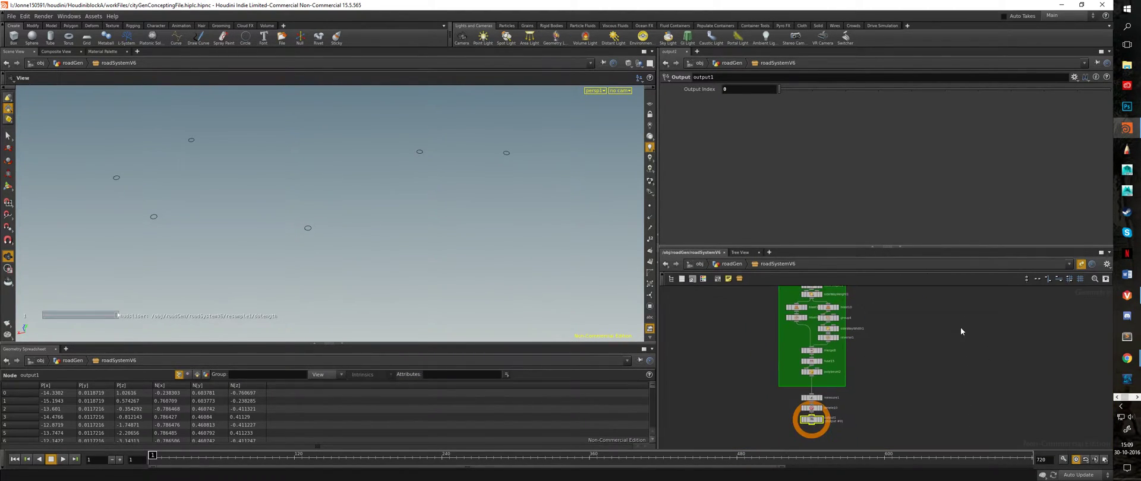
click(821, 420)
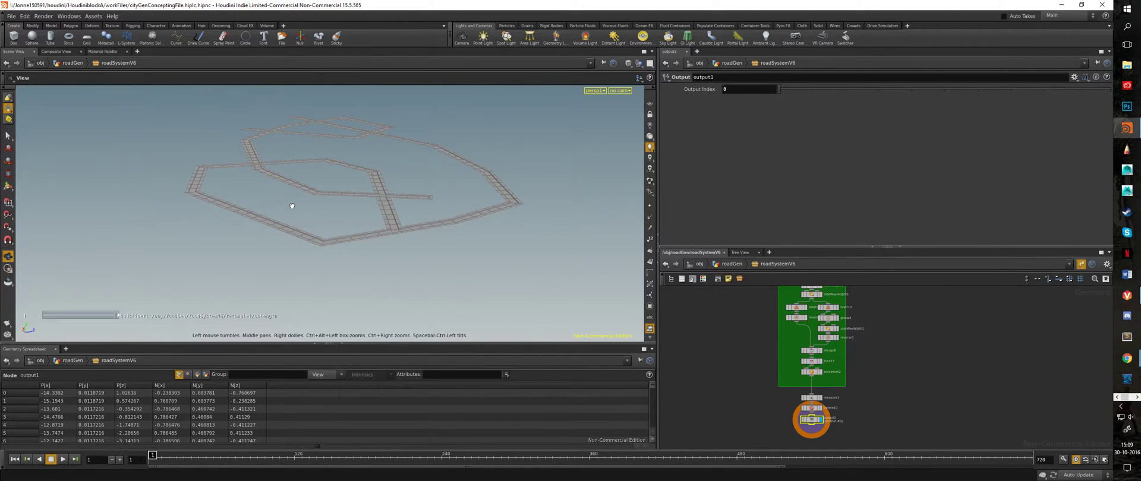
drag(292, 205, 410, 229)
right_drag(234, 214, 535, 232)
middle_drag(186, 204, 336, 193)
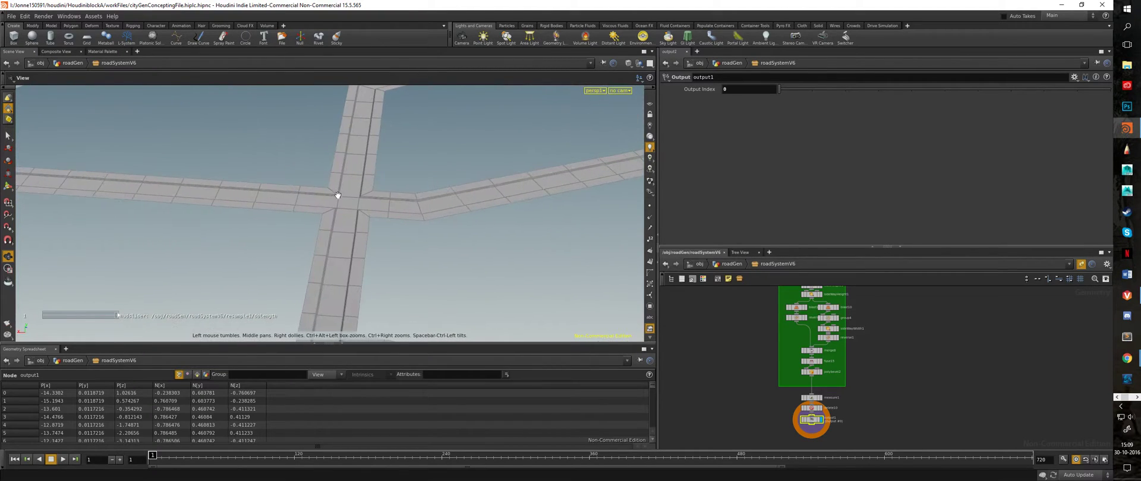
right_drag(336, 194, 468, 207)
drag(469, 207, 365, 273)
right_drag(365, 272, 162, 204)
drag(232, 190, 464, 242)
Review the section that deletes unnecessary attributes and groups, and examine the road mesh's crossings and bends from several angles
middle_drag(979, 326, 1006, 453)
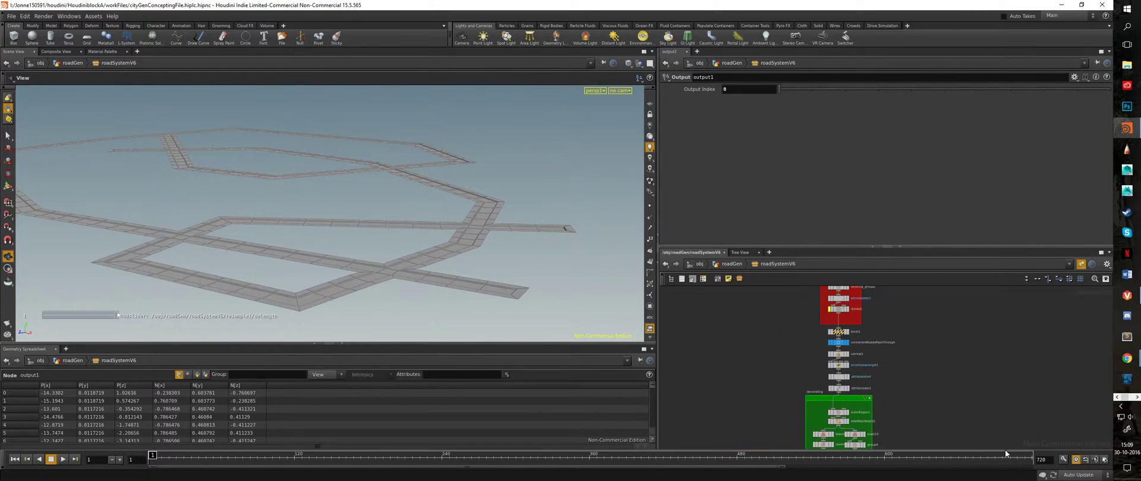
scroll(924, 357, up, 3)
middle_drag(925, 347, 977, 475)
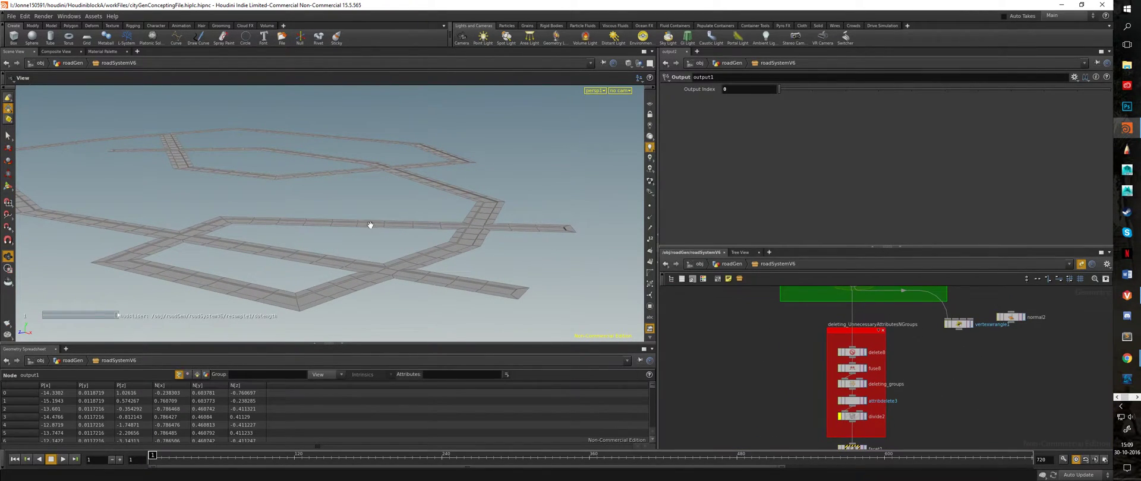
drag(369, 226, 221, 273)
drag(476, 280, 315, 243)
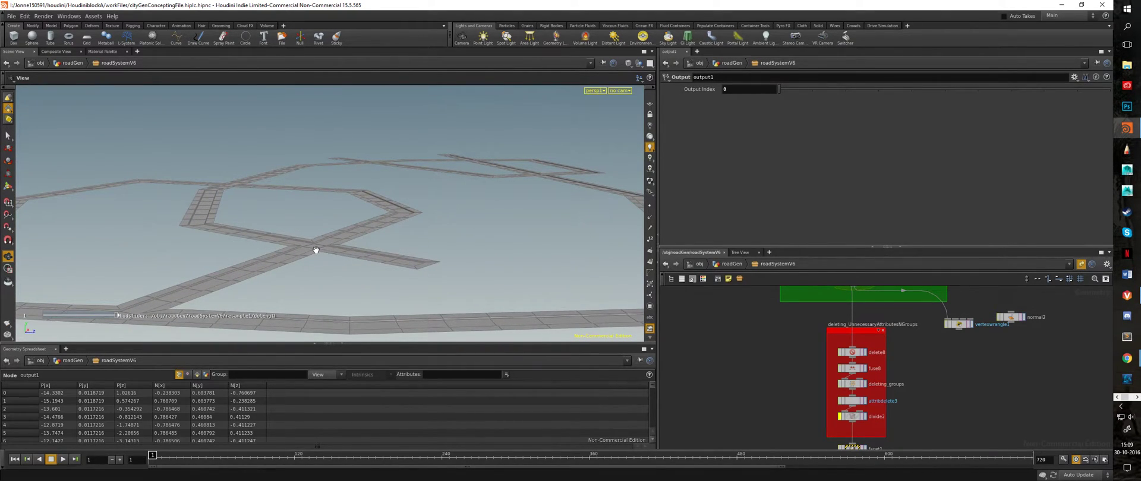
drag(315, 268, 237, 173)
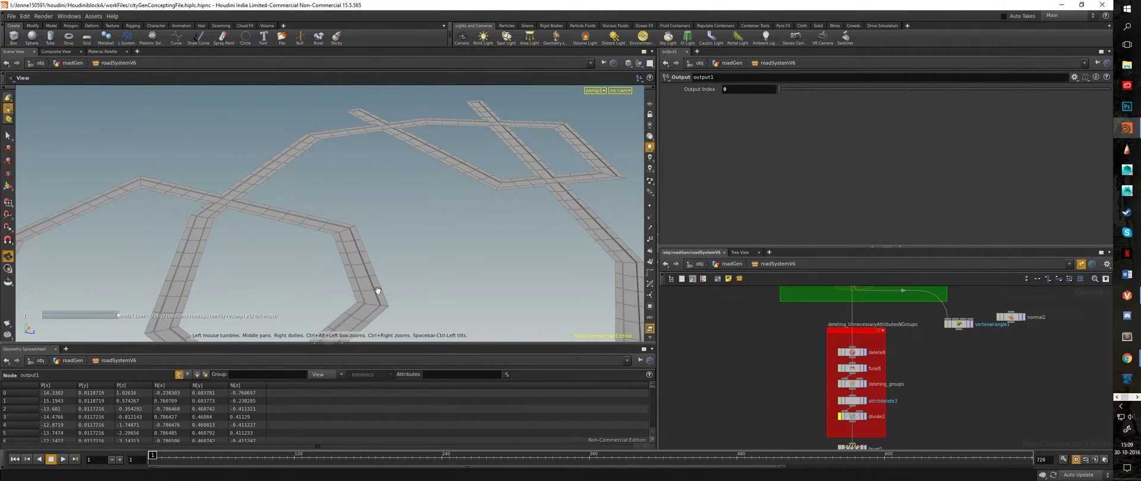
drag(377, 293, 293, 321)
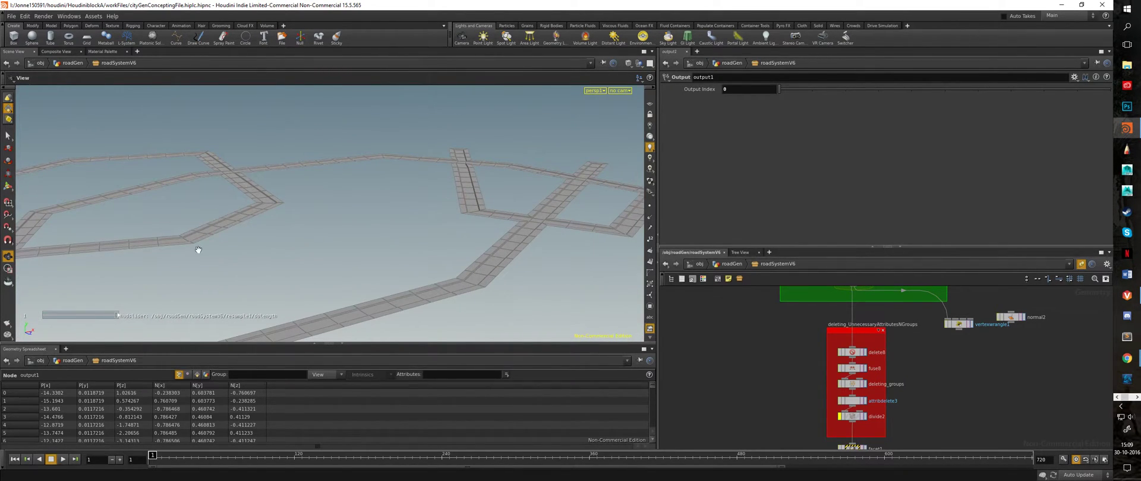
Display the curvePassthrough node at the start of the roadSystemV6 network and examine the input road curves
middle_drag(844, 297, 820, 438)
middle_drag(862, 315, 878, 440)
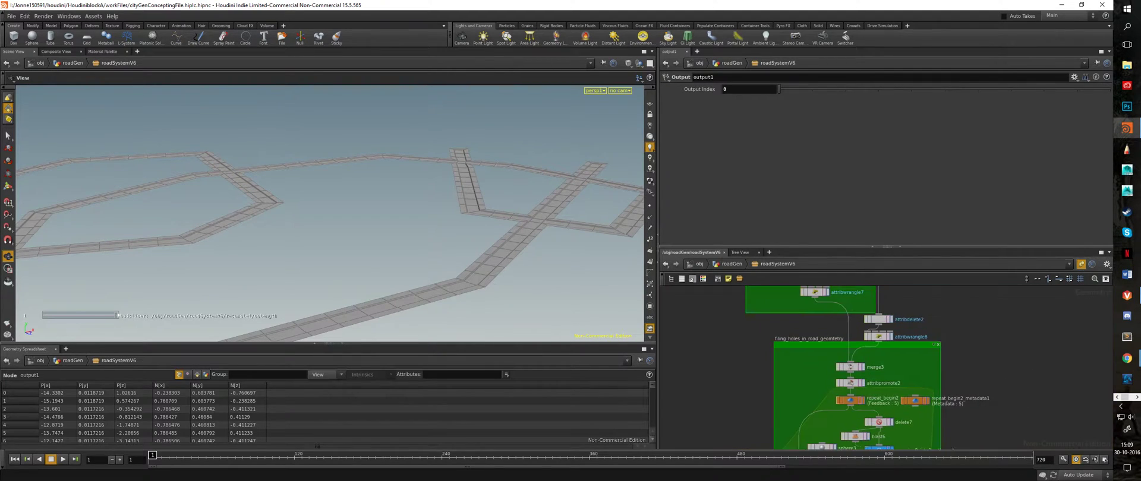
middle_drag(963, 309, 963, 441)
middle_drag(1016, 315, 996, 475)
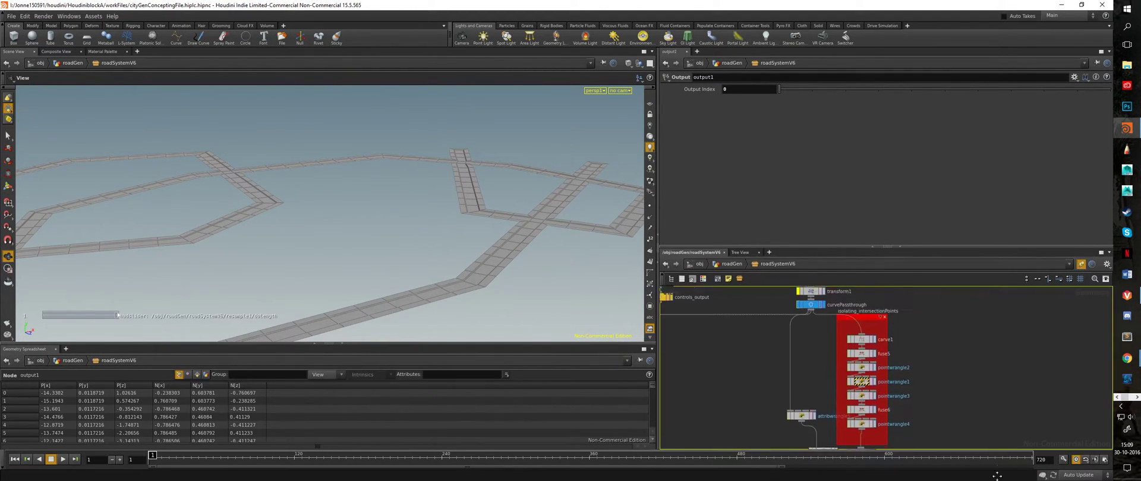
middle_drag(976, 361, 979, 410)
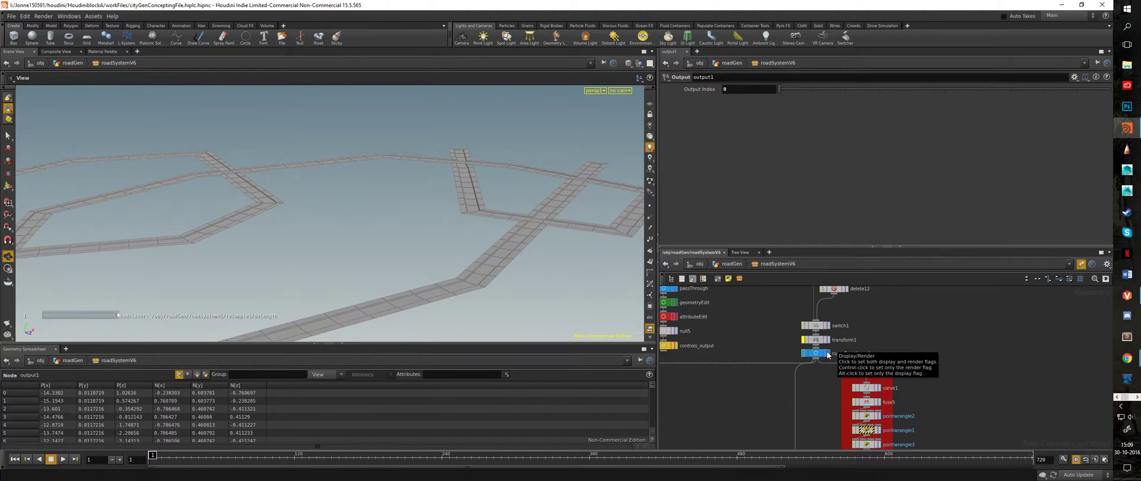
click(826, 353)
drag(335, 245, 328, 251)
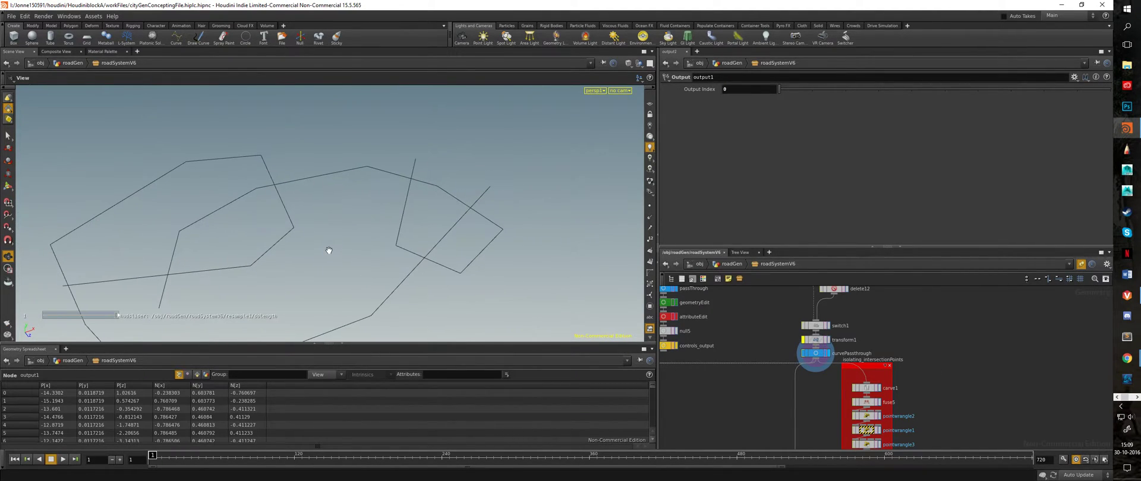
Display the carve1 node with primitive numbers on and compare its curve segments with those of the curvePassthrough node
middle_drag(948, 413, 946, 379)
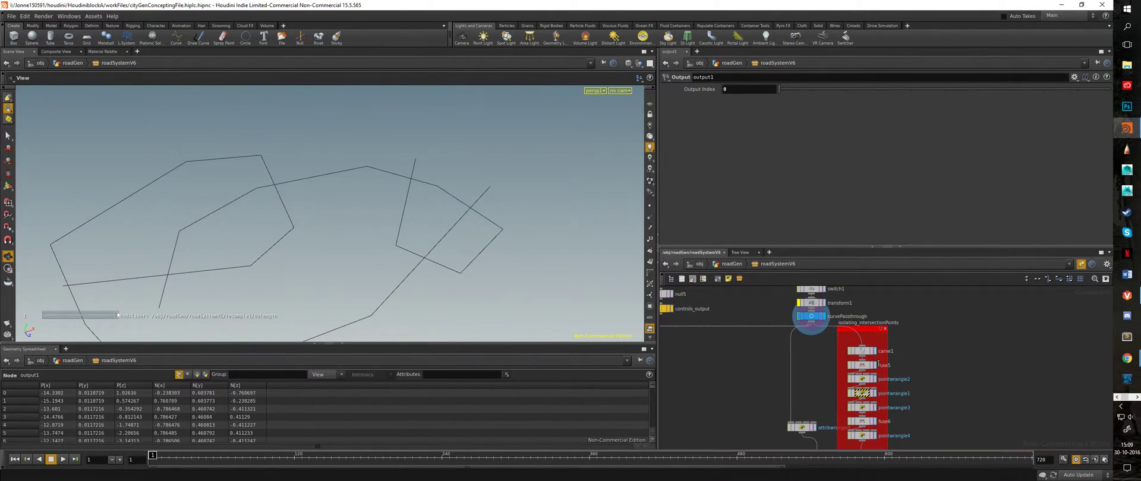
click(875, 353)
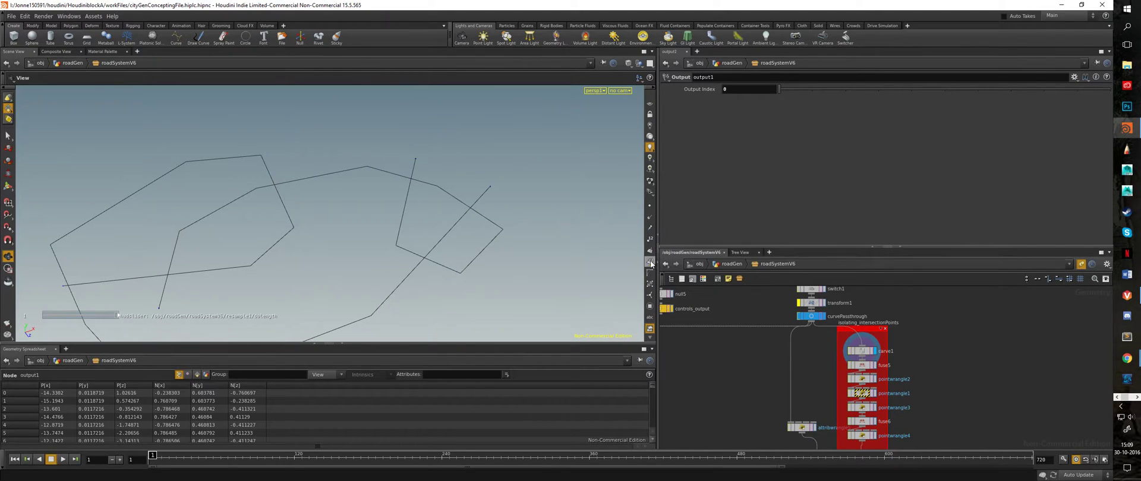
drag(579, 258, 418, 257)
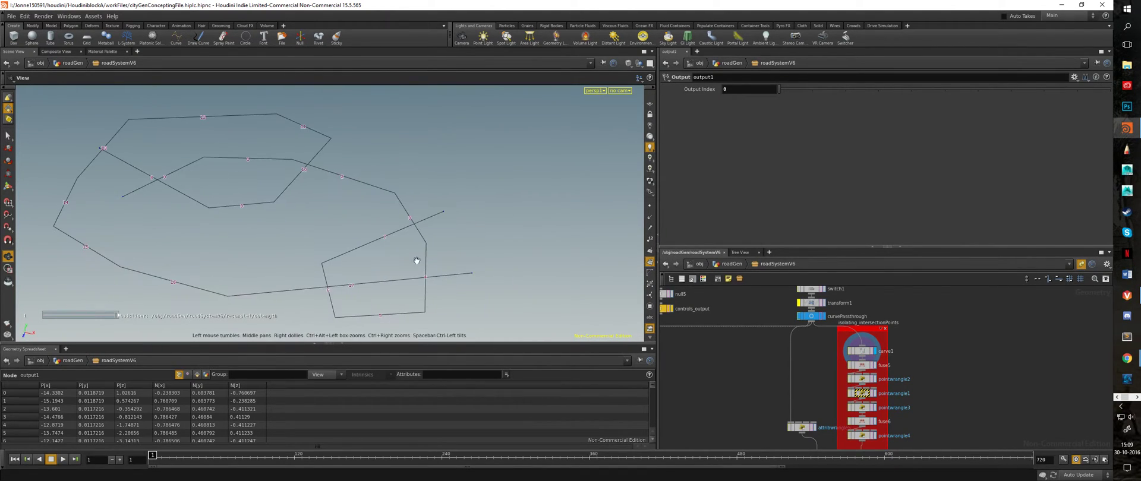
click(823, 317)
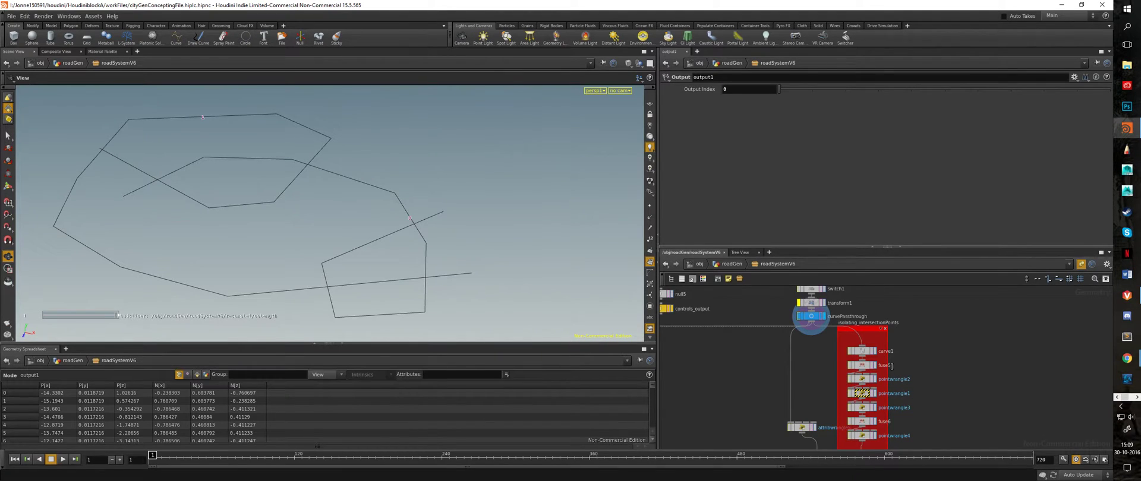
click(873, 351)
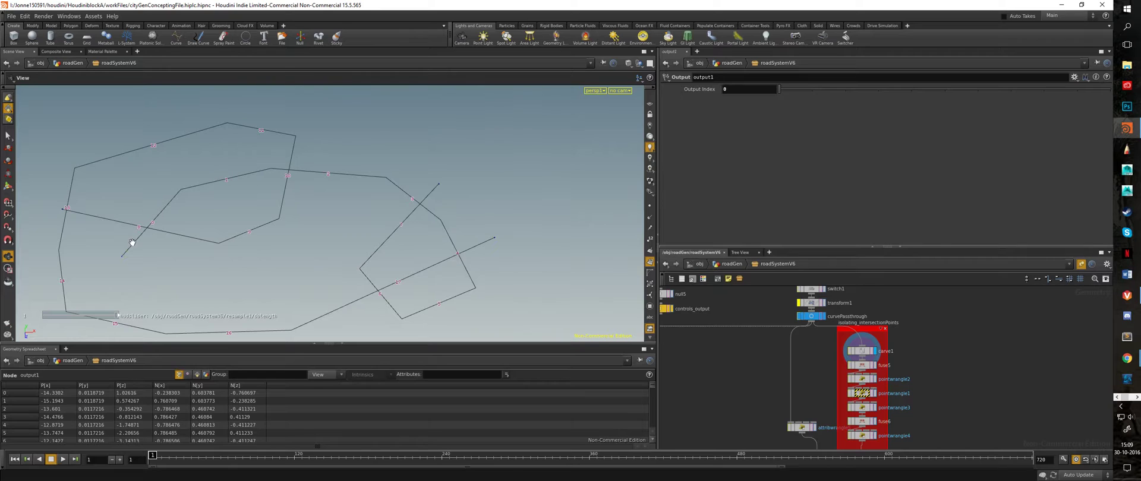
drag(146, 116, 552, 199)
right_drag(552, 199, 134, 168)
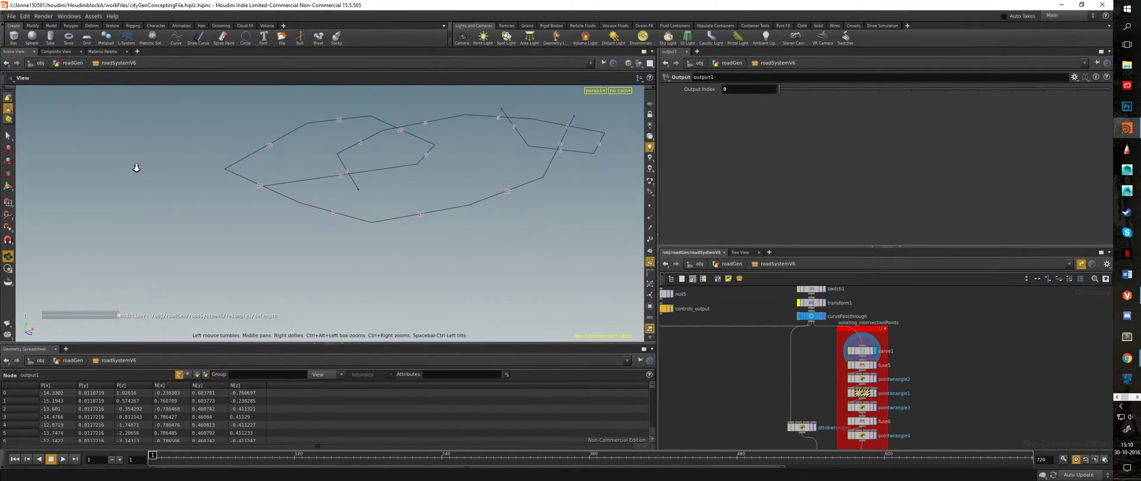
Display the pointwrangle4 node with point markers on and primitive numbers off, and examine the curve points from several angles
mouse_move(961, 397)
middle_down()
mouse_move(955, 382)
mouse_move(978, 416)
mouse_move(953, 399)
middle_up()
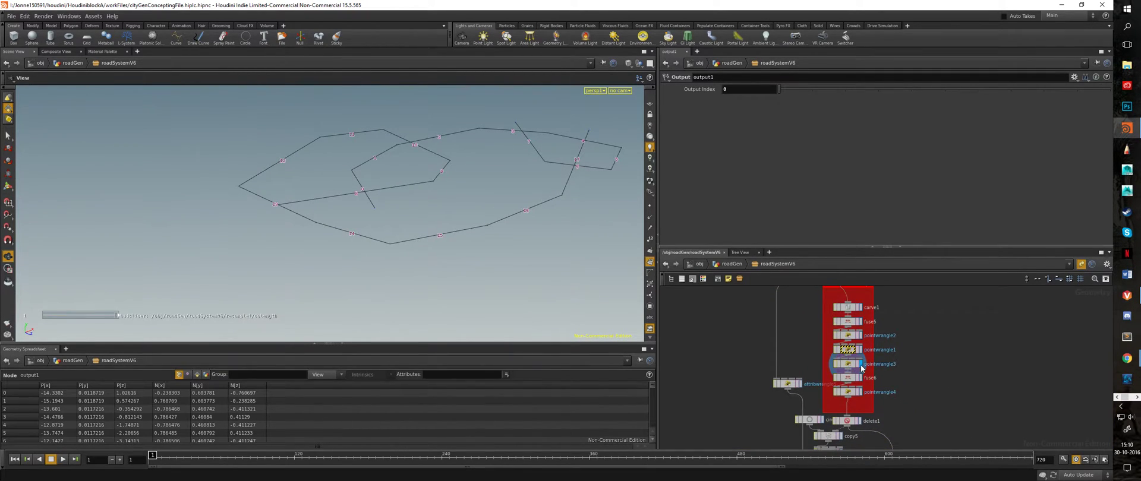
click(861, 394)
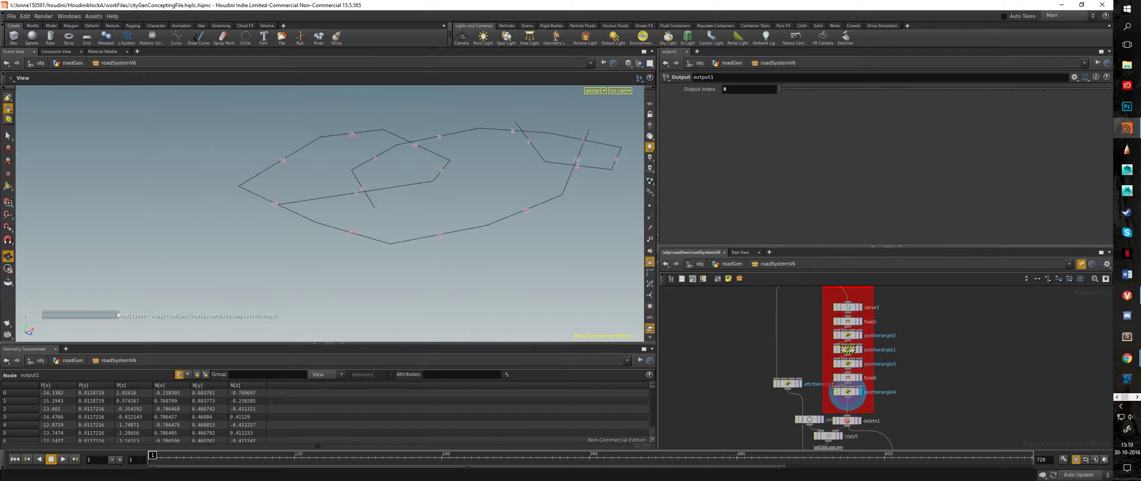
drag(434, 202, 333, 241)
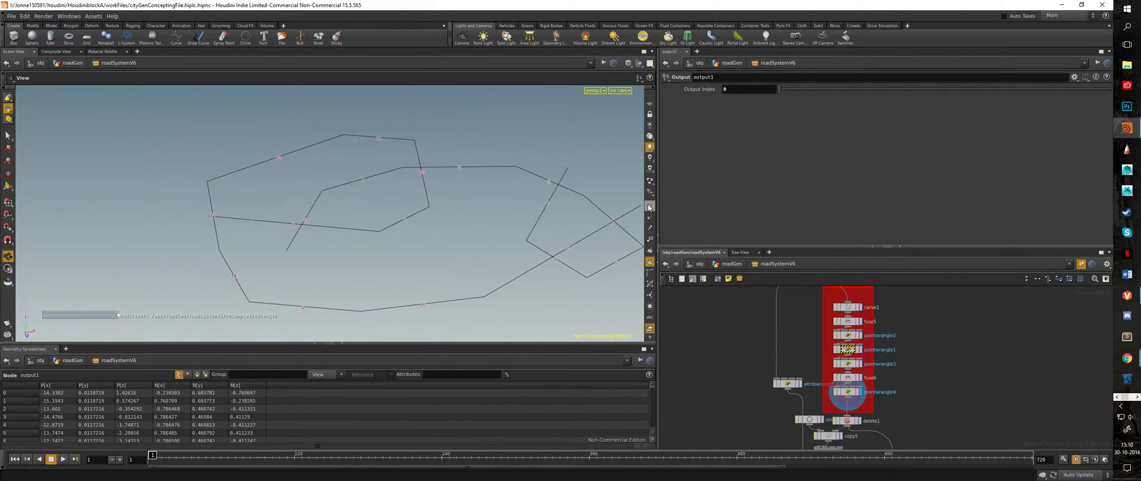
click(650, 206)
scroll(366, 224, up, 3)
click(650, 262)
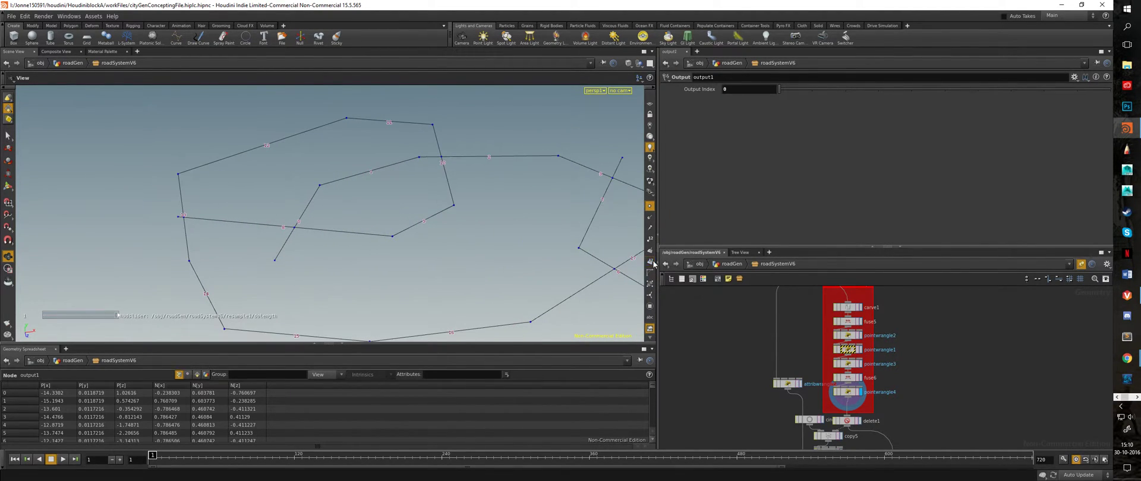
drag(440, 288, 358, 260)
middle_drag(387, 251, 247, 229)
drag(248, 229, 404, 172)
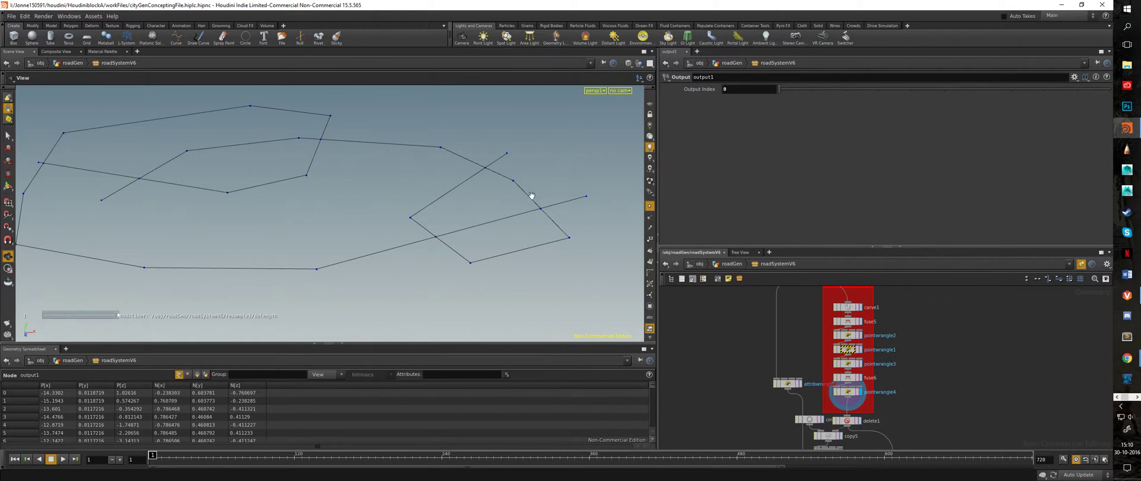
drag(474, 163, 536, 195)
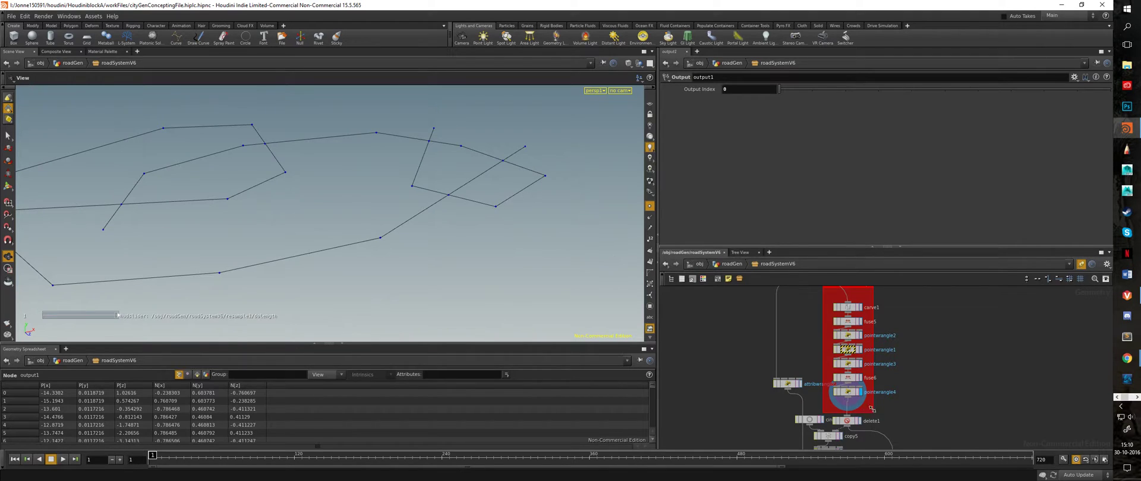
Compare the circles of the attribwrangle6 node with the road curves that are merged with them
middle_drag(913, 426, 904, 379)
click(831, 407)
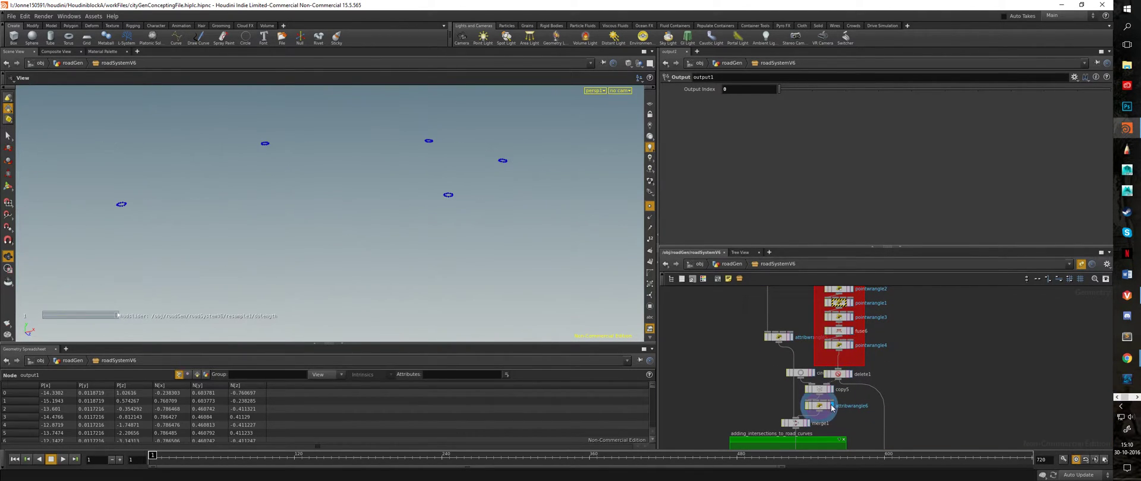
drag(292, 159, 240, 196)
middle_drag(1001, 340, 976, 327)
click(791, 321)
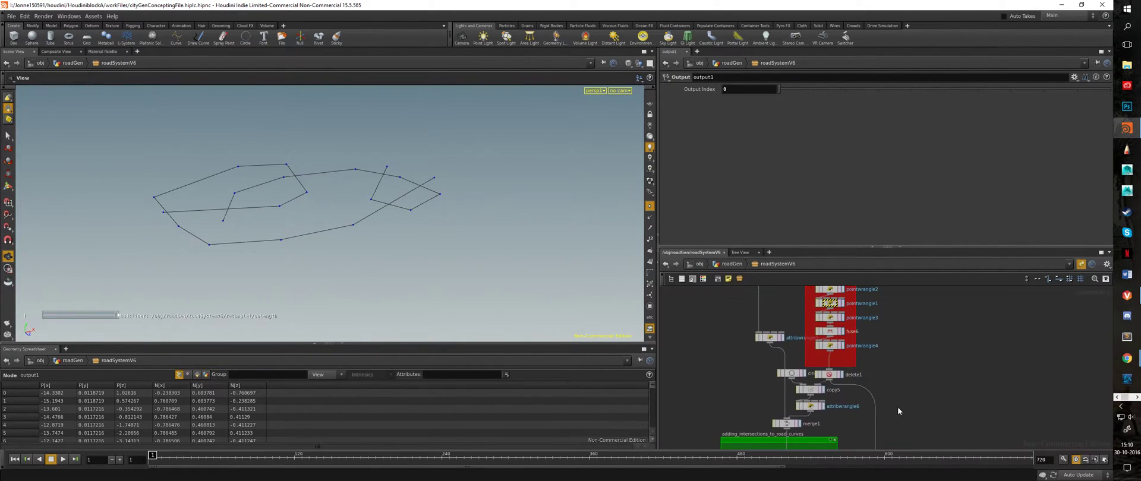
click(823, 408)
Display the delete4 node after the intersection loop and examine the intersection pieces added to the road curves
middle_drag(924, 437, 919, 291)
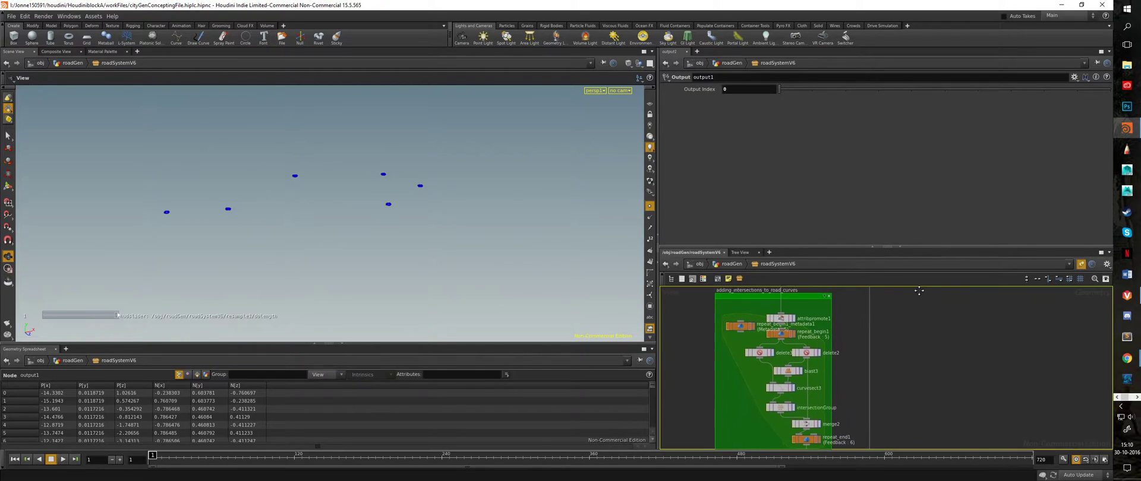
middle_drag(904, 366, 903, 284)
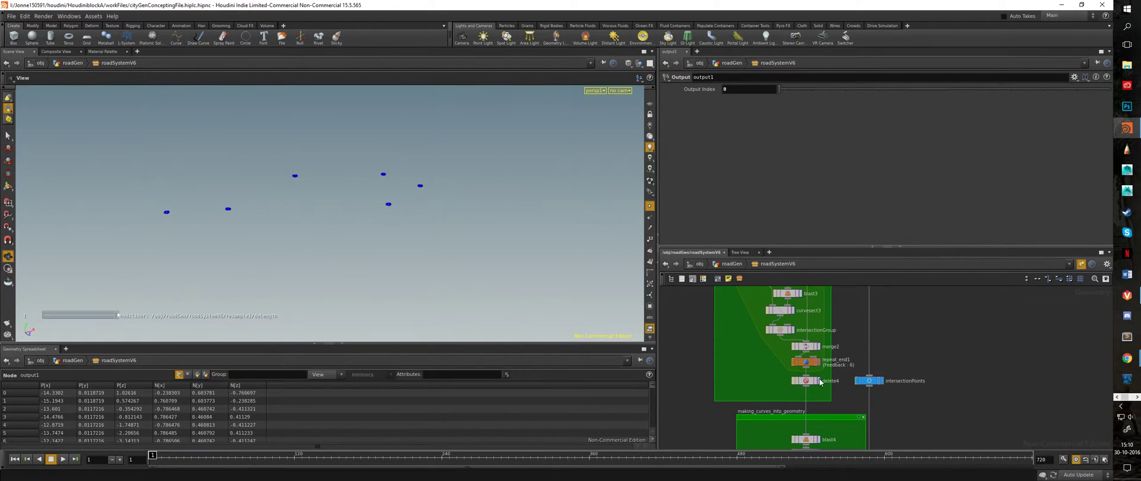
click(820, 381)
drag(369, 183, 326, 262)
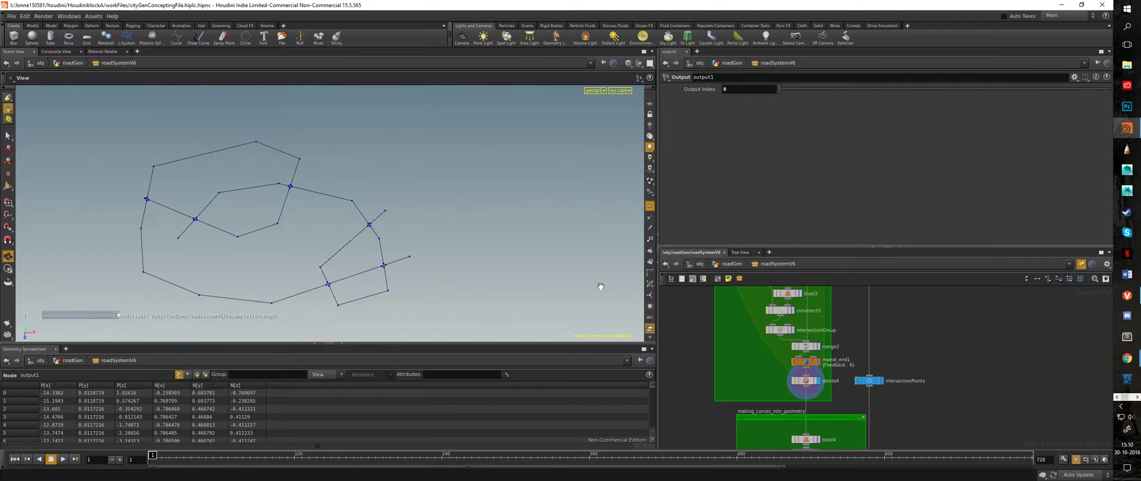
right_drag(423, 242, 562, 230)
Display the two delete nodes inside the adding_intersections_to_road_curves loop to compare the separated road curves and circles
middle_drag(928, 321, 918, 456)
click(763, 412)
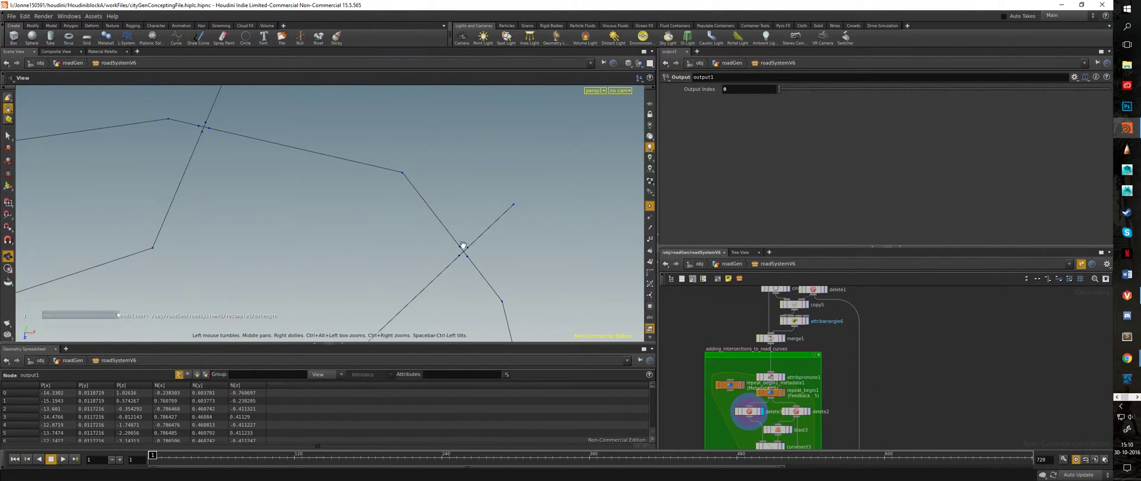
right_drag(450, 268, 285, 234)
middle_drag(286, 234, 362, 151)
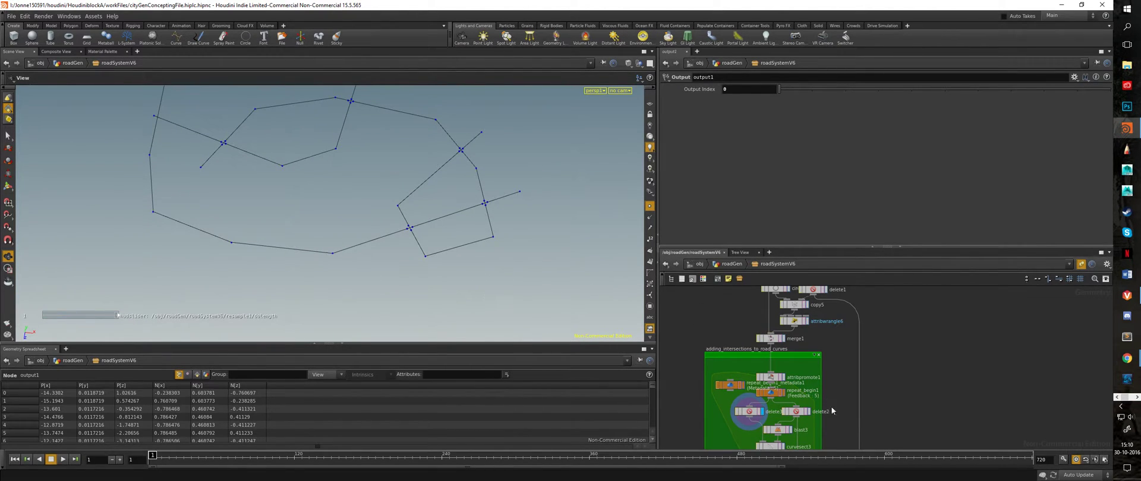
click(809, 413)
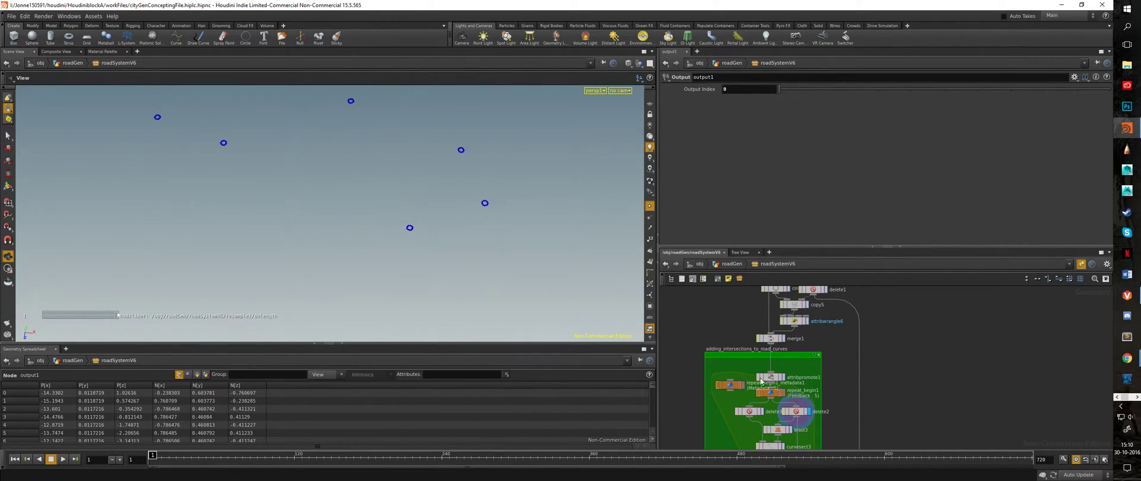
Display the blast3 node, frame its geometry in the viewport and examine the single intersection circle
middle_drag(911, 396, 916, 319)
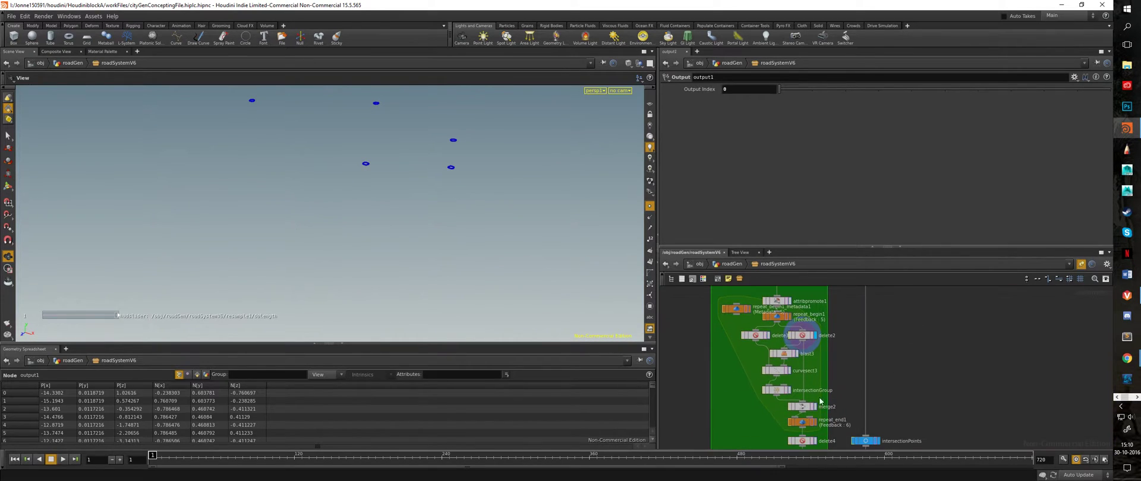
click(797, 354)
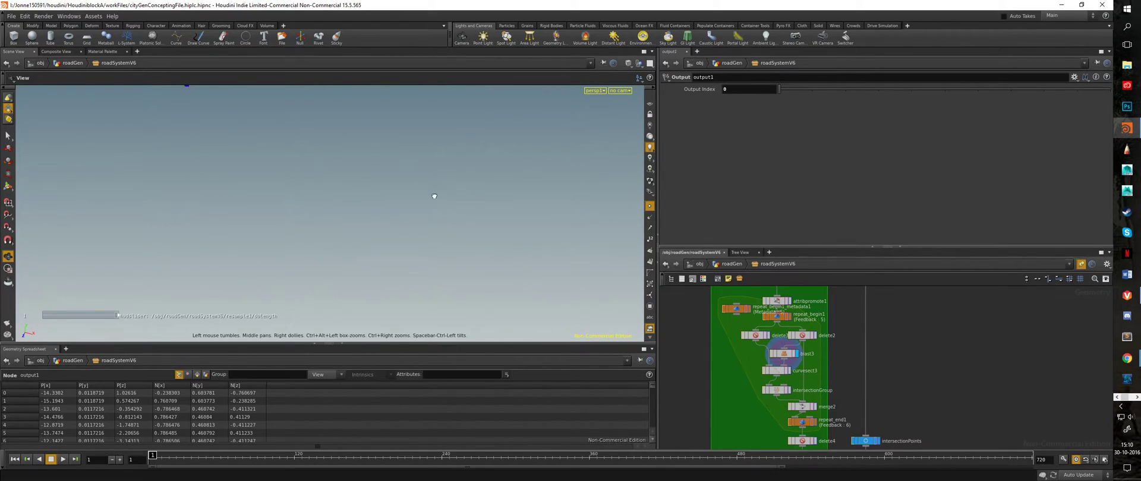
key(space+f)
drag(312, 166, 438, 202)
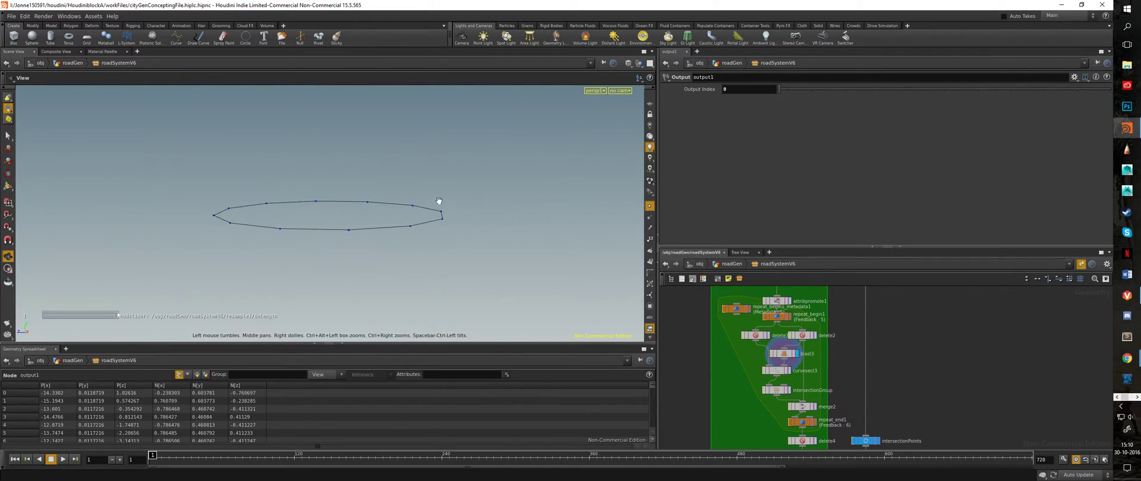
right_drag(438, 202, 364, 222)
drag(365, 222, 373, 244)
Display the curvesect3 node to examine where the circle cuts the road curves, and compare it with the delete4 node
click(790, 371)
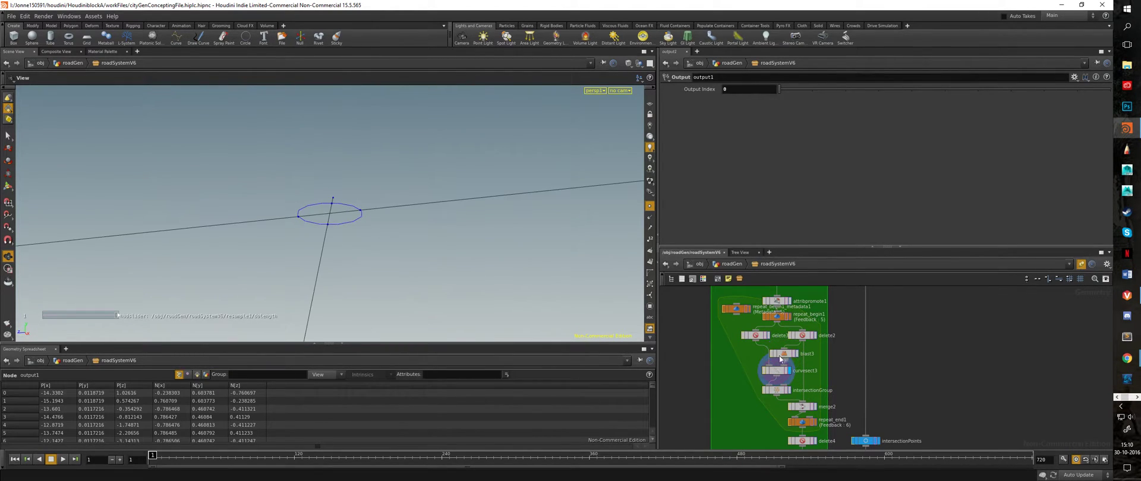
right_drag(410, 238, 333, 246)
drag(333, 246, 392, 215)
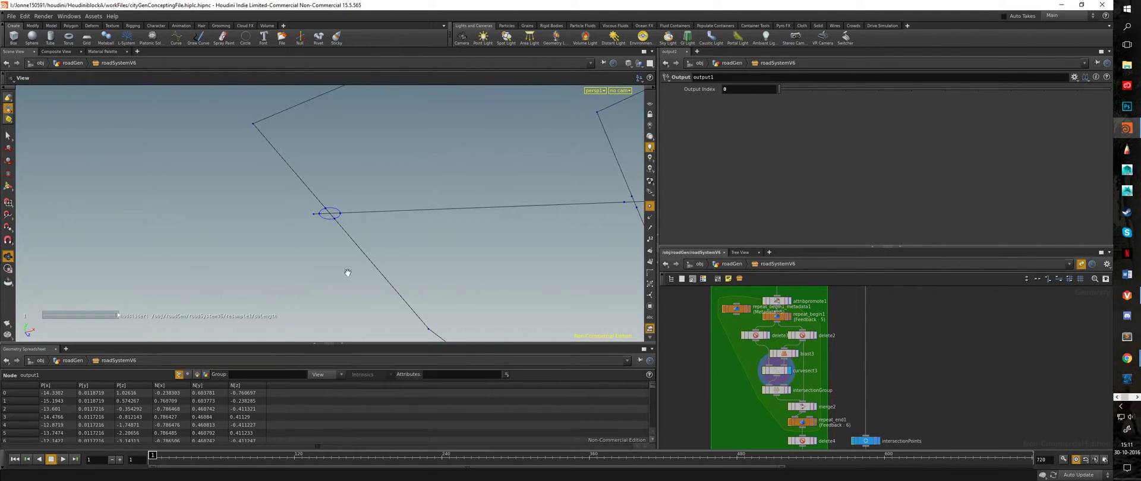
drag(357, 243, 489, 207)
scroll(489, 207, down, 4)
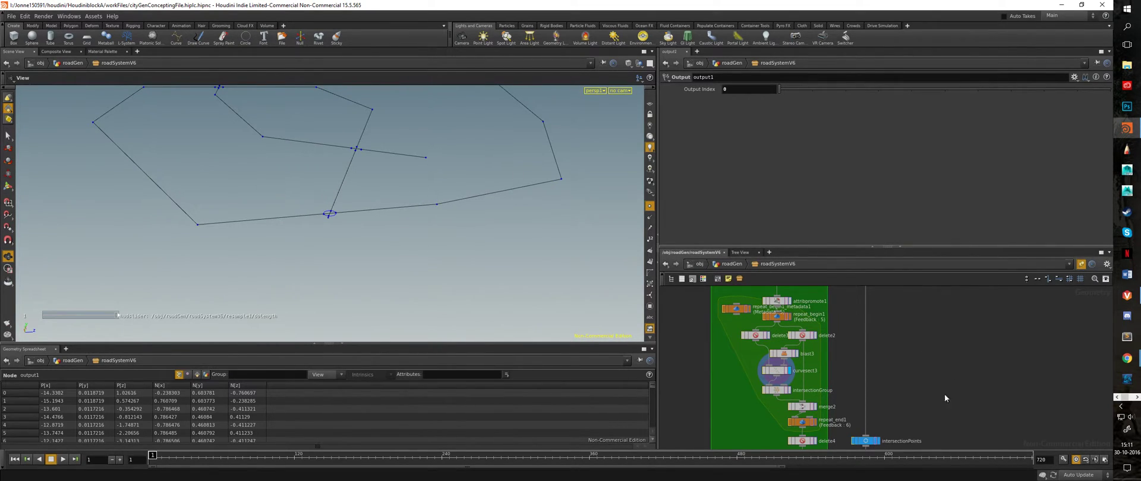
middle_drag(926, 399, 928, 314)
click(820, 357)
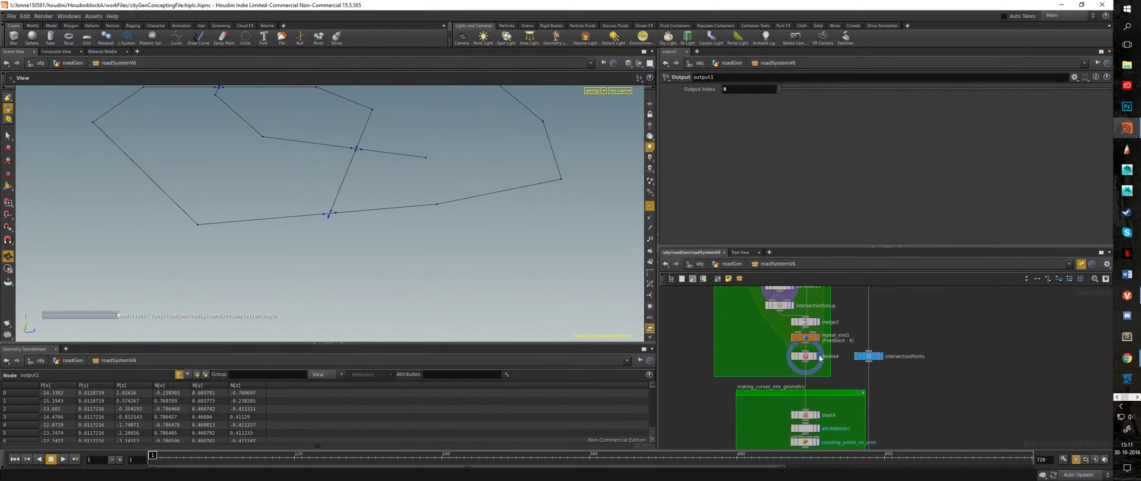
Display the blast4 node in the making_curves_into_geometry section and examine the road curve ends close up at an intersection
scroll(937, 392, down, 2)
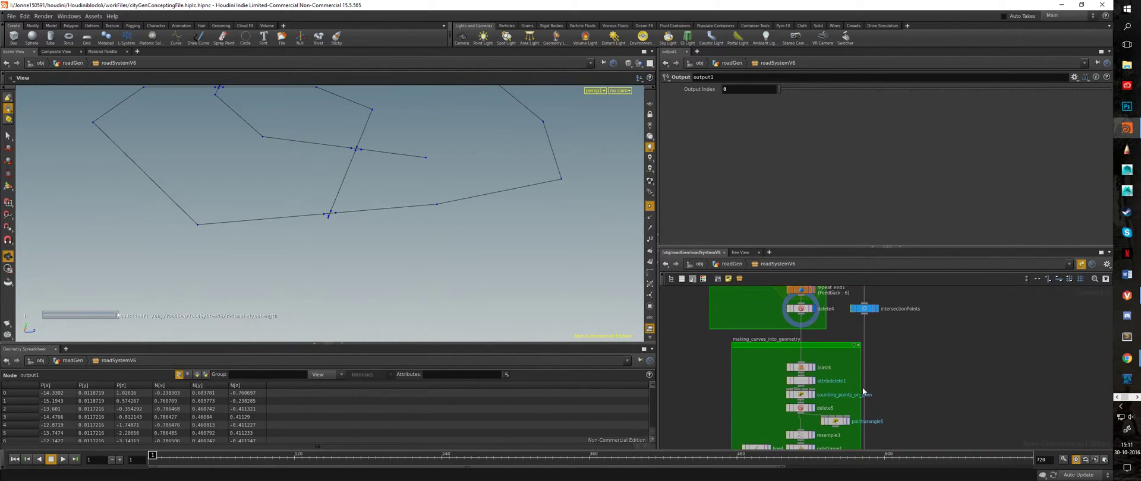
click(814, 369)
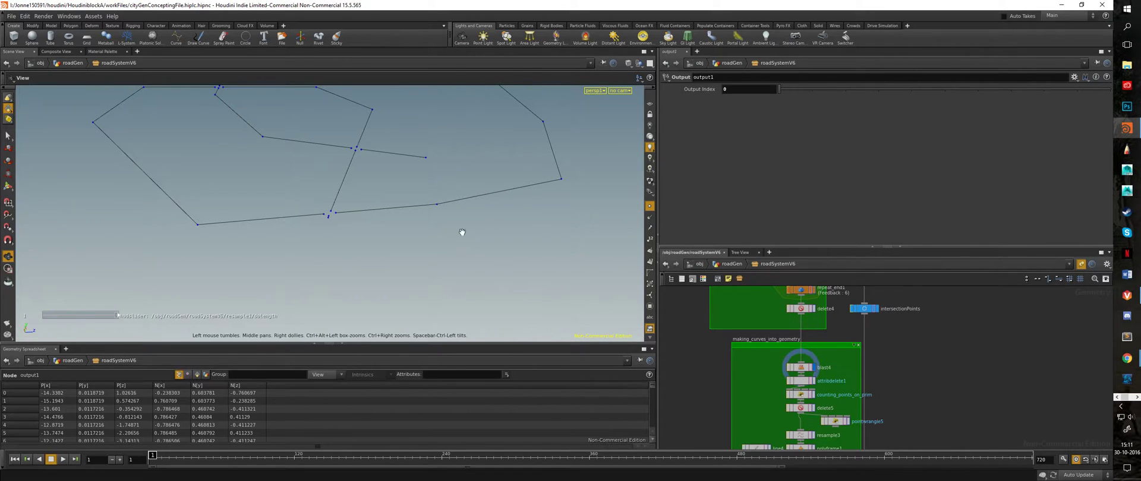
drag(461, 234, 260, 242)
middle_drag(260, 242, 482, 140)
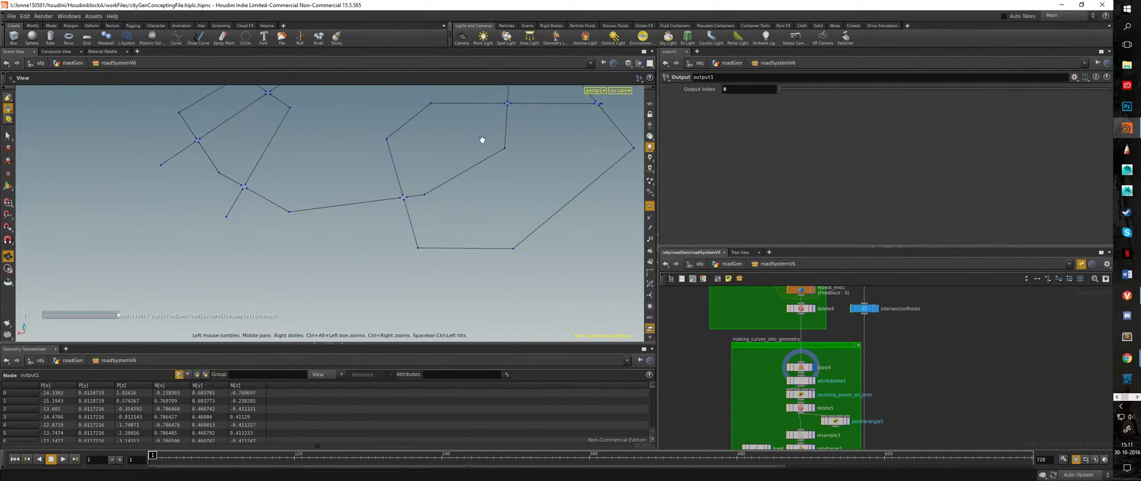
right_drag(481, 140, 693, 202)
middle_drag(559, 183, 445, 191)
mouse_move(446, 192)
mouse_down()
mouse_move(283, 217)
mouse_move(417, 211)
mouse_move(333, 216)
mouse_move(448, 182)
mouse_up()
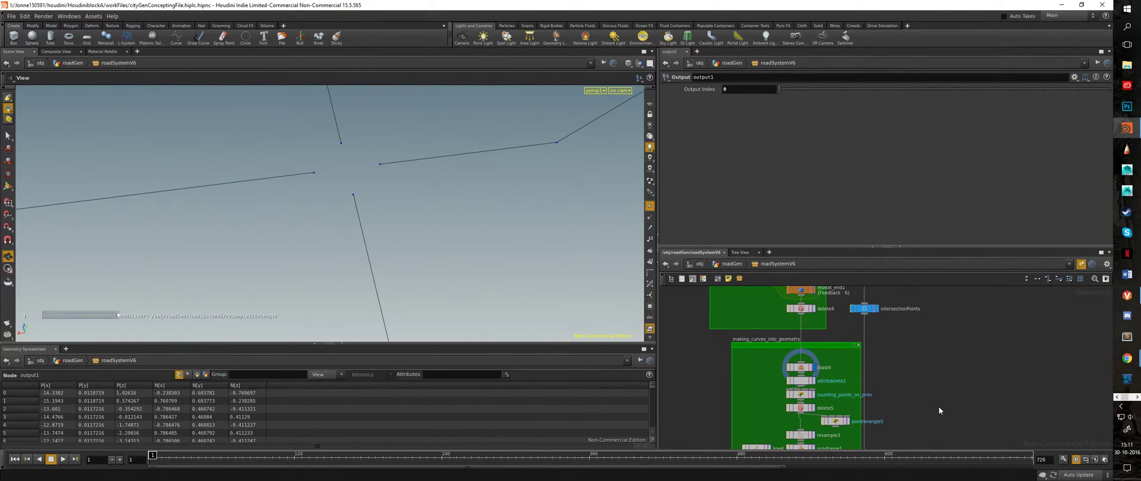
Display the delete5 node in the making_curves_into_geometry section and examine the road curves across the whole network
middle_drag(938, 407, 943, 355)
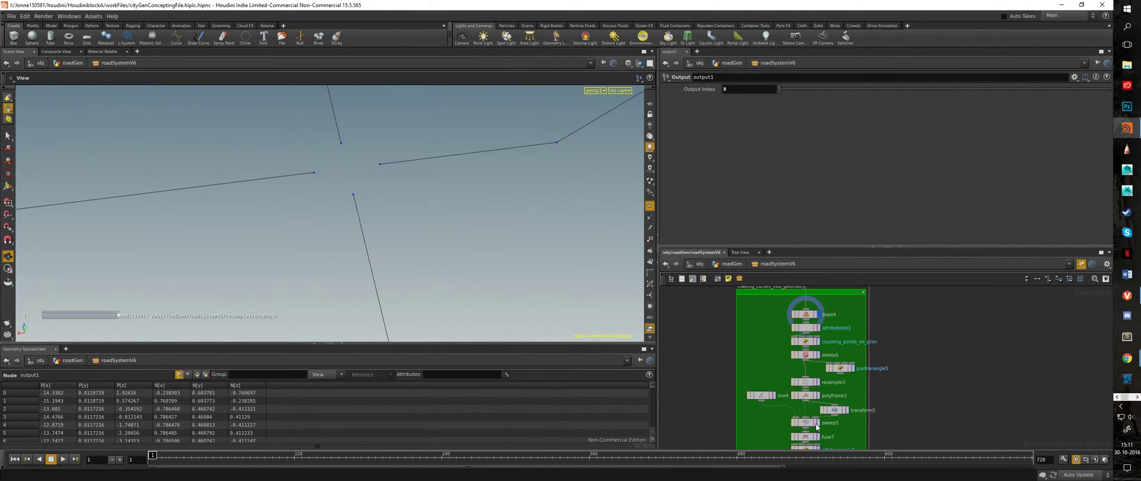
click(818, 356)
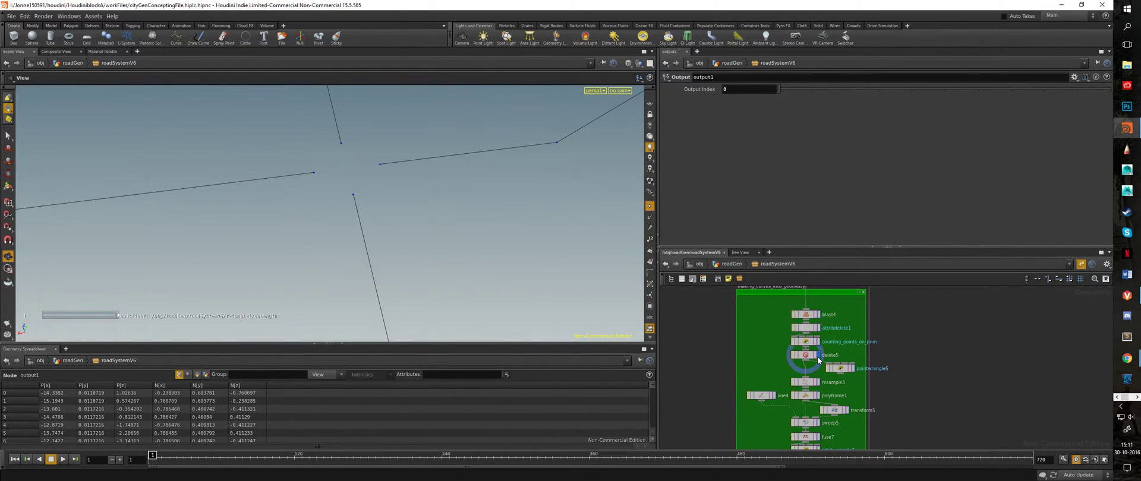
right_drag(470, 191, 112, 138)
right_drag(375, 202, 254, 194)
drag(255, 194, 266, 169)
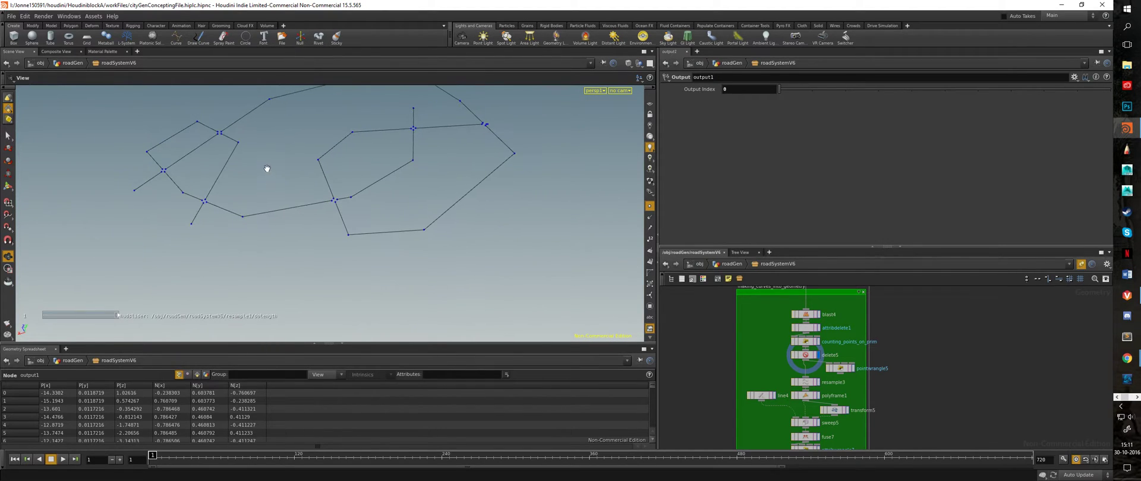
middle_drag(266, 170, 258, 252)
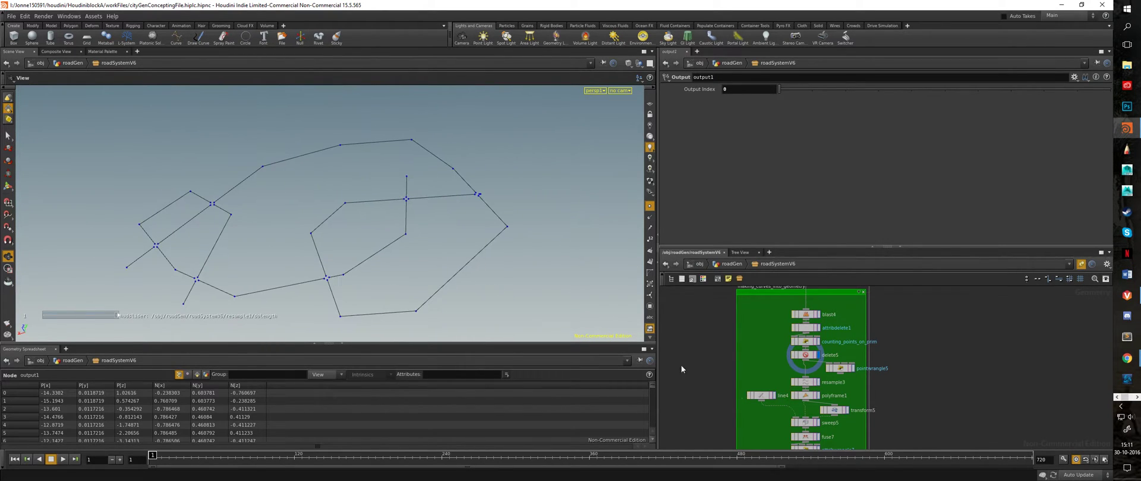
Display the sweep5 and fuse7 nodes in turn and examine the road strips where they meet at an intersection
click(818, 425)
drag(343, 281, 336, 178)
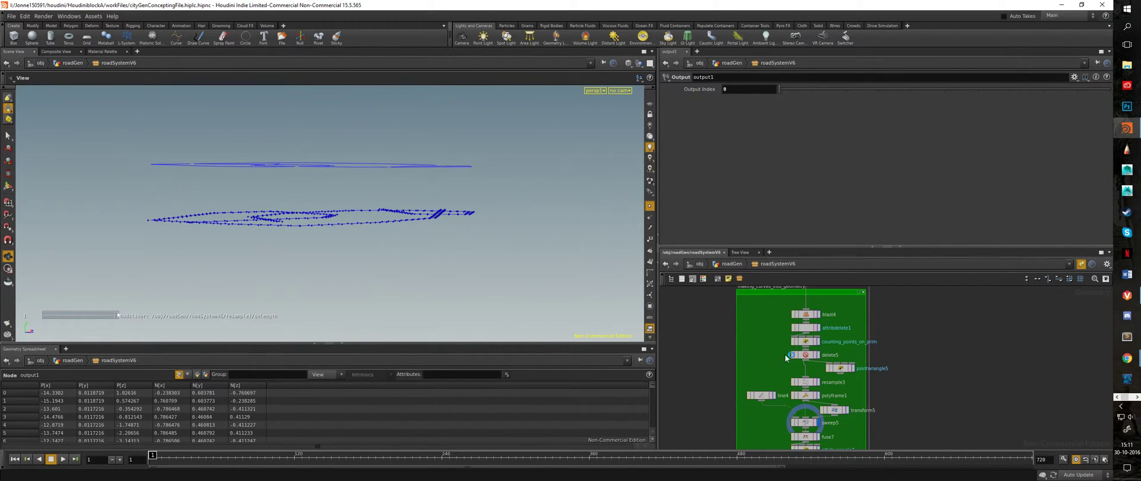
middle_drag(982, 418, 991, 332)
click(828, 353)
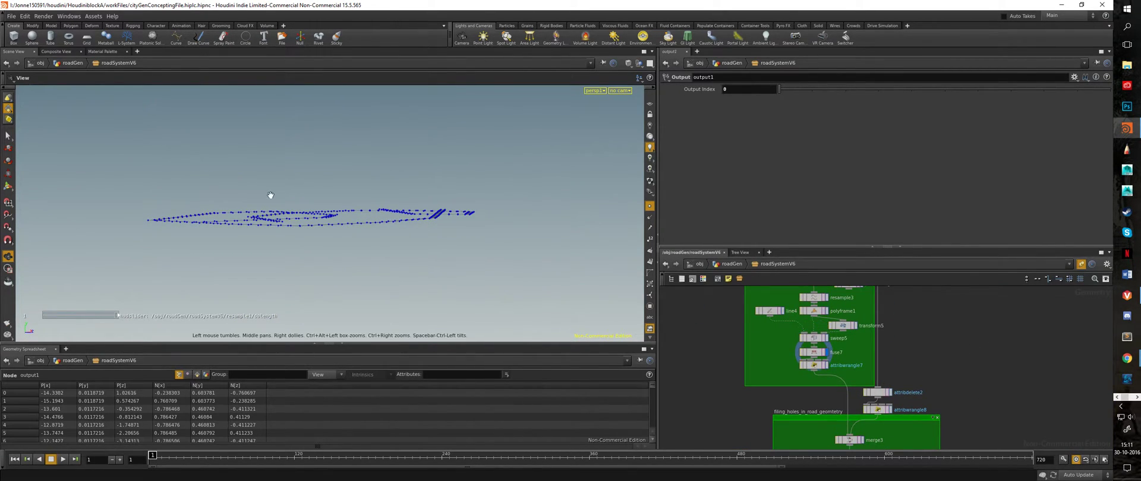
drag(270, 194, 331, 264)
middle_drag(331, 263, 334, 164)
right_drag(334, 163, 661, 195)
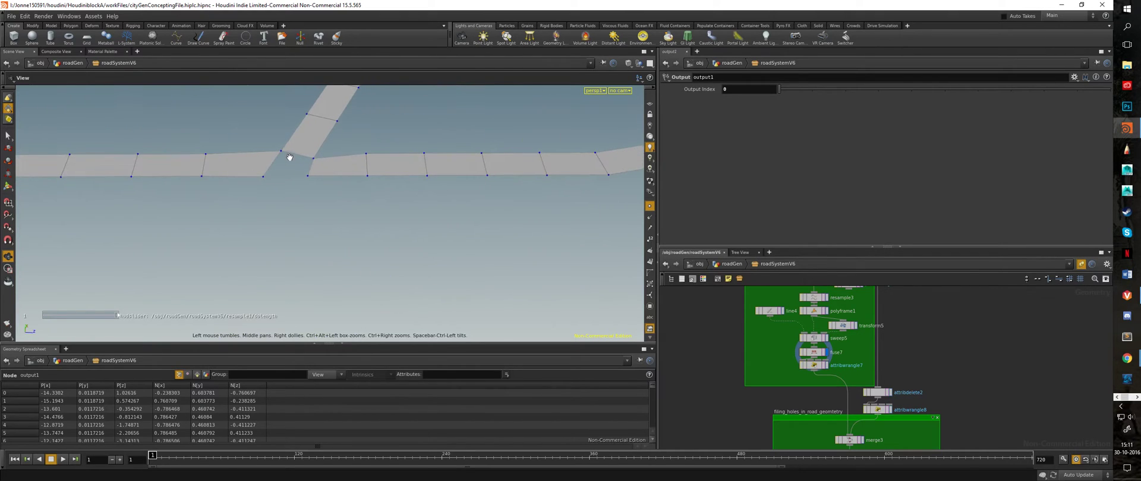
middle_drag(287, 158, 357, 224)
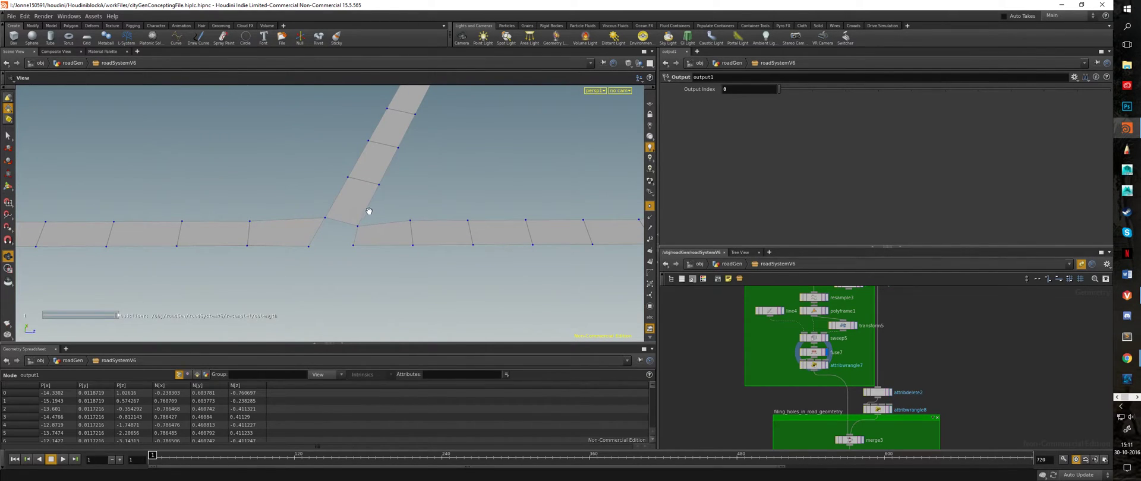
drag(362, 213, 411, 258)
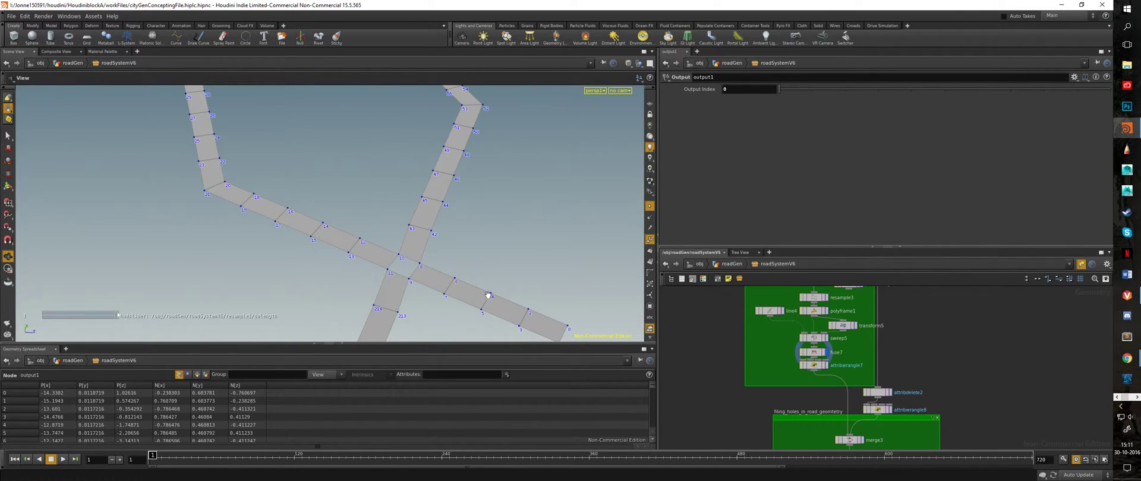
Compare the numbered points around the open crossing between the fuse7 and sweep5 nodes, finishing with fuse7 displayed
right_drag(488, 295, 568, 282)
middle_drag(521, 304, 402, 193)
right_drag(403, 194, 436, 188)
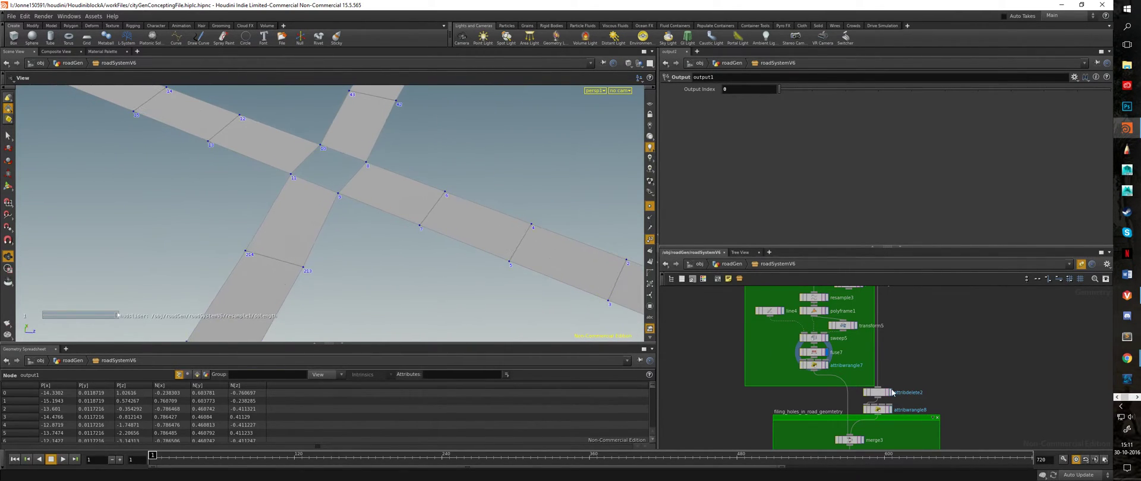
click(827, 339)
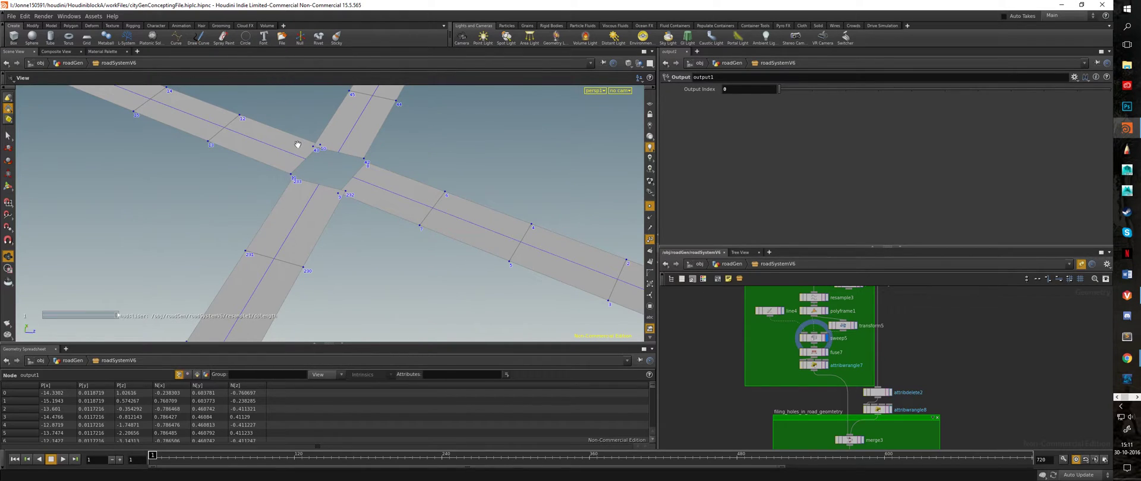
click(827, 353)
right_drag(477, 208, 33, 145)
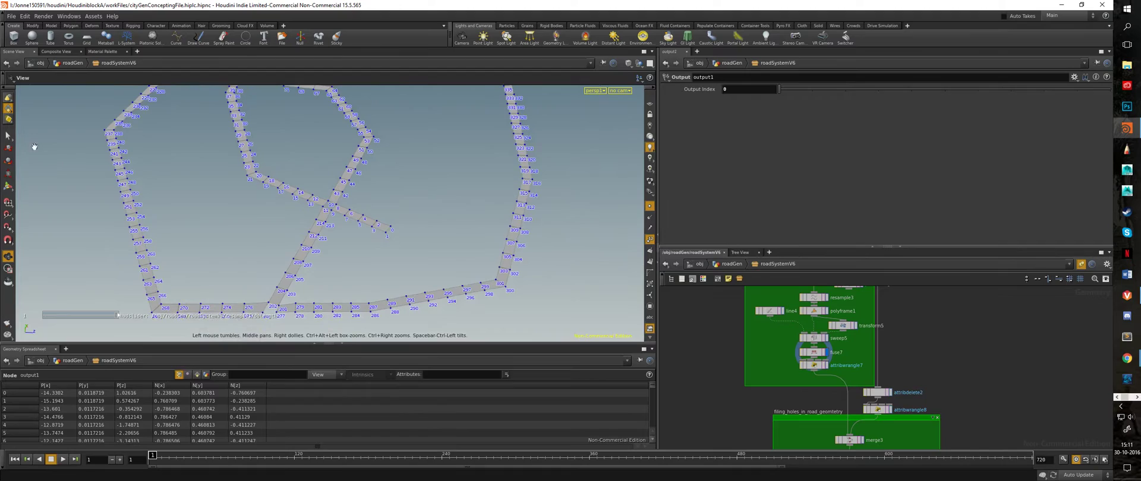
Hide the point numbers on the displayed road geometry
middle_drag(1019, 409, 1014, 326)
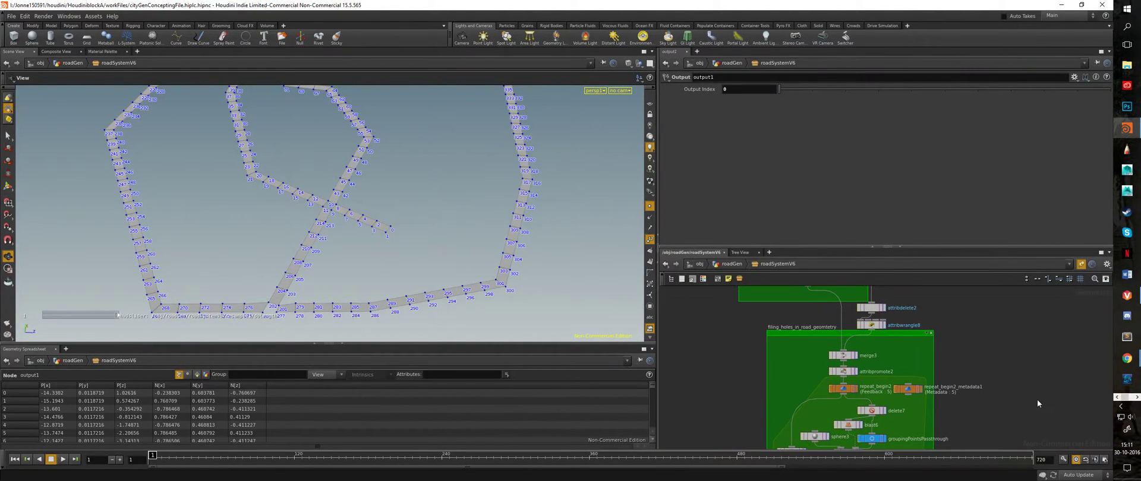
middle_drag(962, 400, 949, 356)
drag(375, 225, 316, 200)
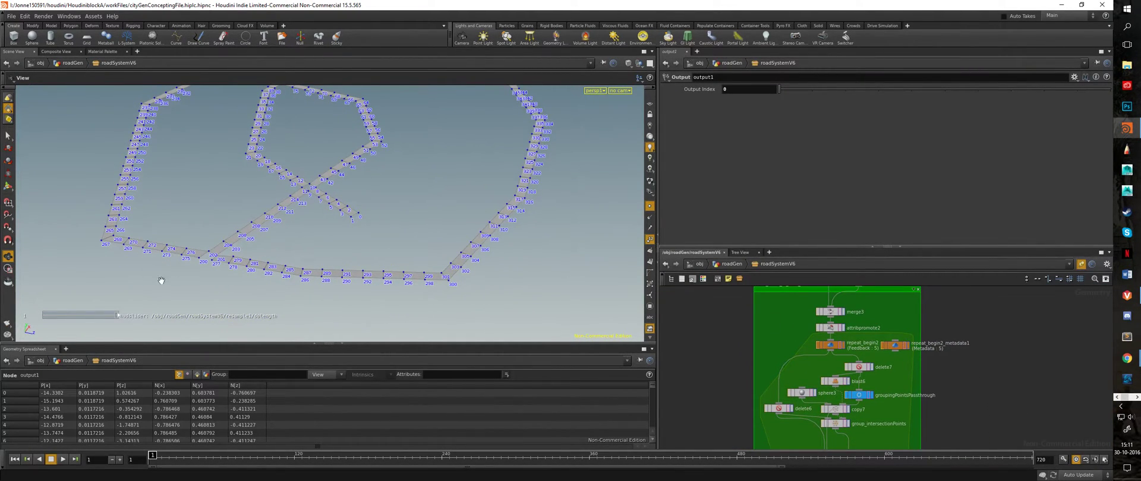
click(650, 239)
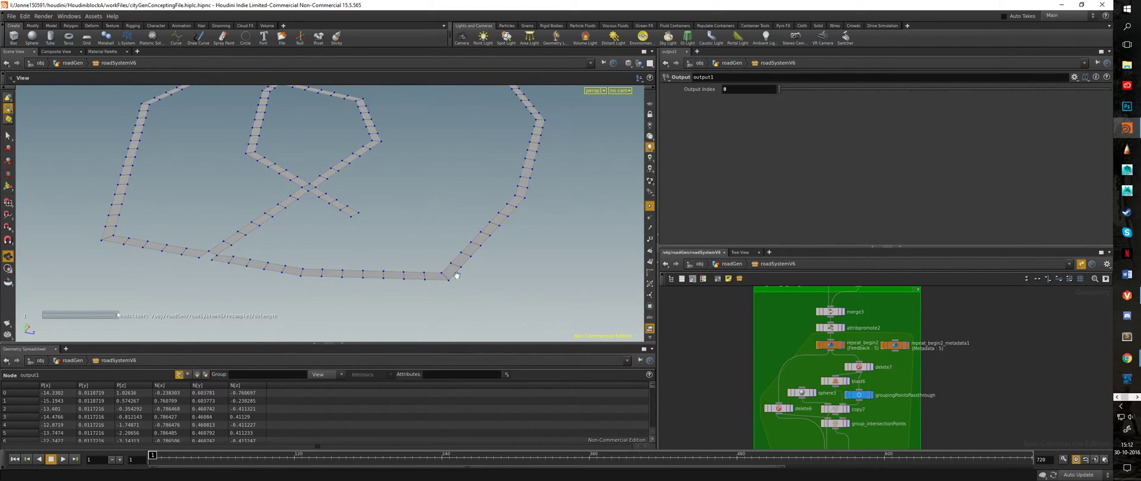
Display attribwrangle8 to view the intersection points, and repeat_begin2 to examine them together with the road strips
scroll(924, 343, down, 2)
middle_drag(1021, 320, 1008, 304)
click(833, 362)
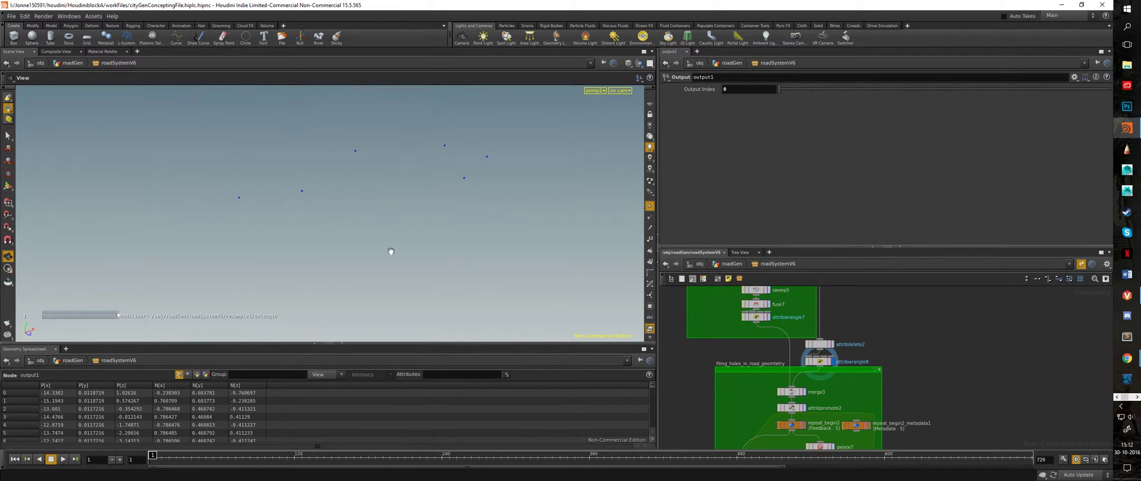
scroll(1015, 362, down, 5)
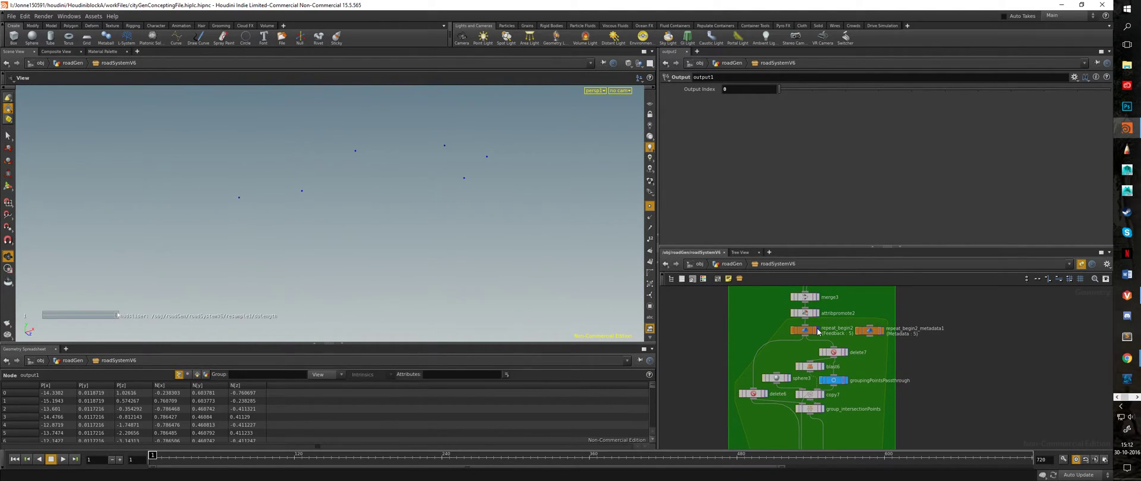
click(818, 331)
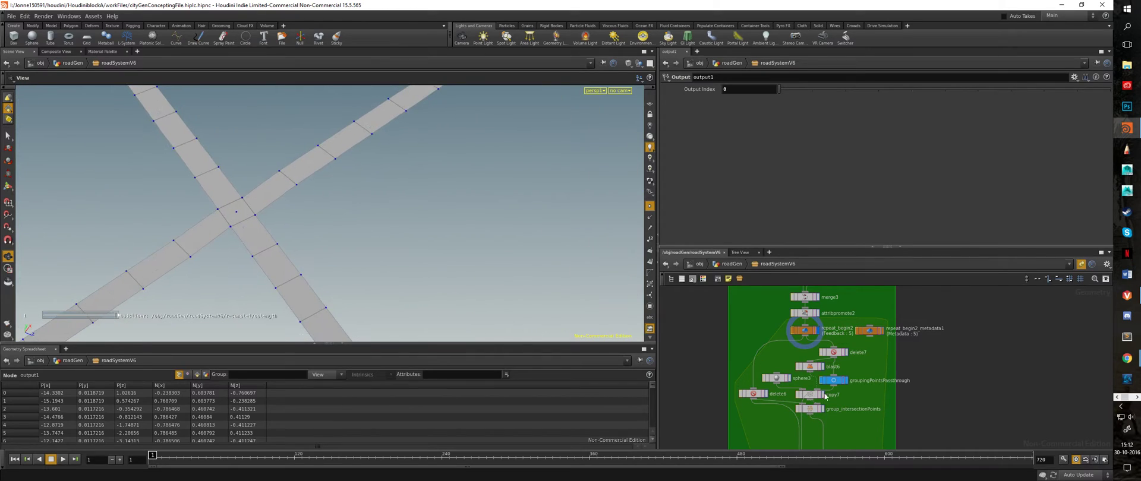
Display groupingPointsPassthrough, blast6 and copy7 in turn to follow a single intersection point to its copied sphere
click(847, 383)
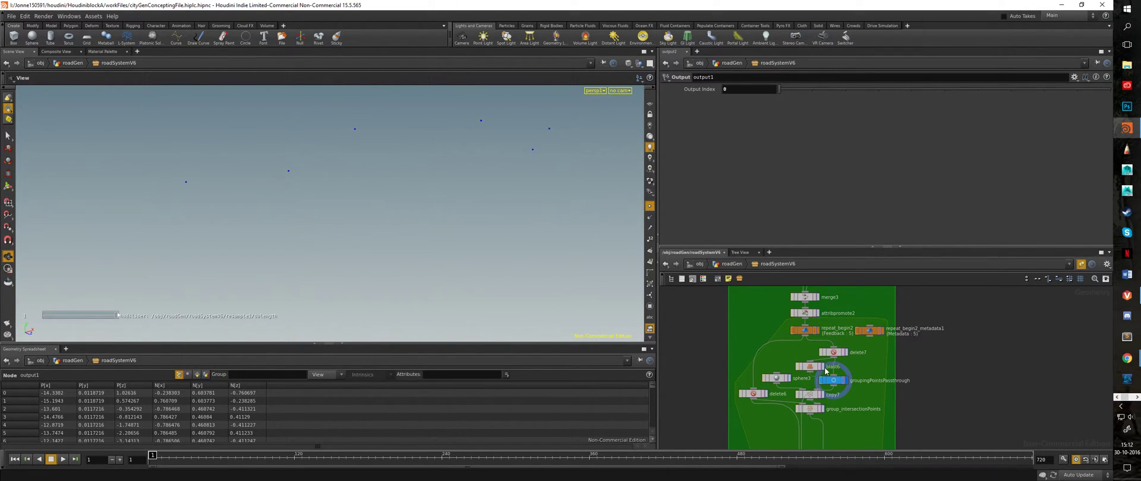
click(823, 368)
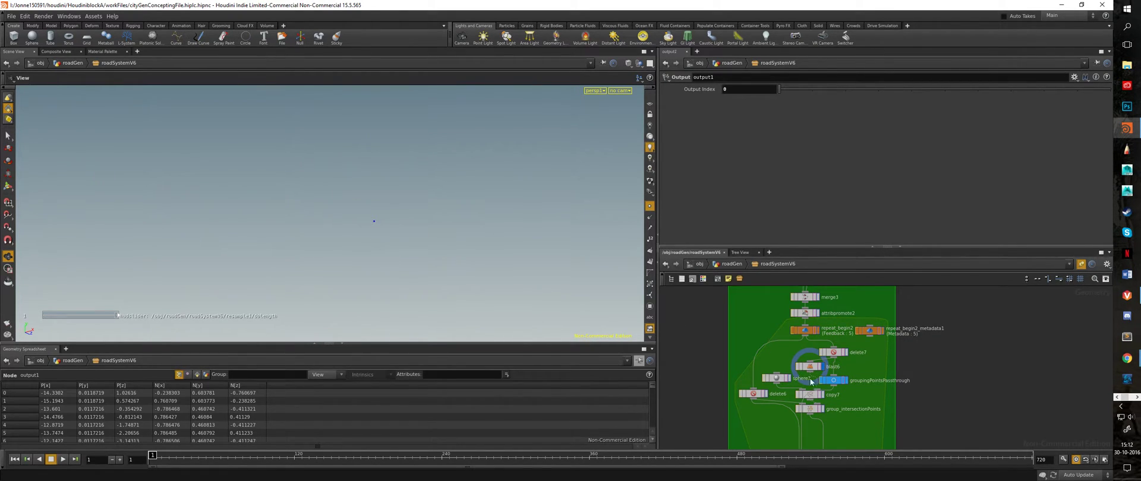
click(822, 395)
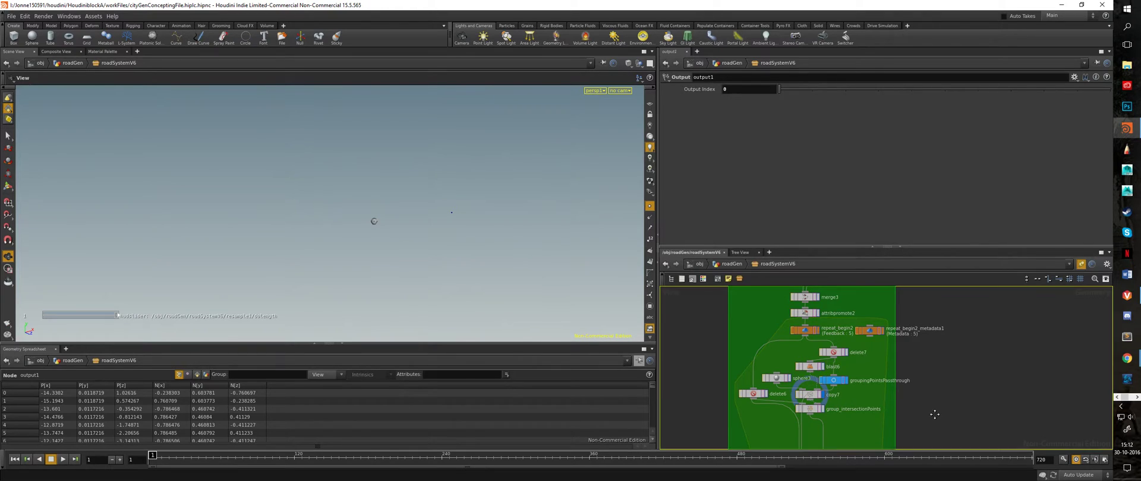
middle_drag(945, 359, 926, 313)
middle_drag(531, 252, 364, 205)
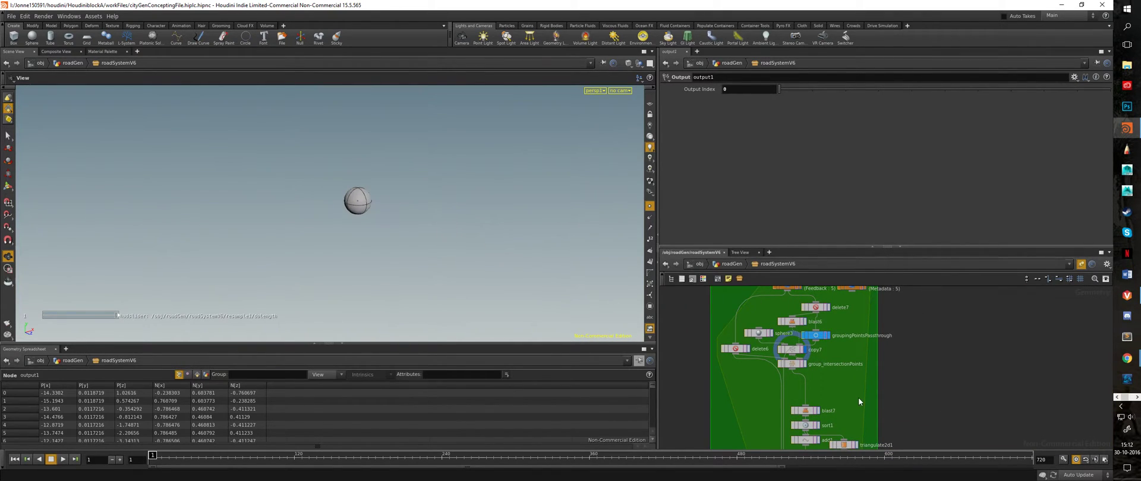
Display the group_intersectionPoints node and examine the sphere enclosing the road corners at the crossing
click(806, 365)
scroll(471, 215, up, 5)
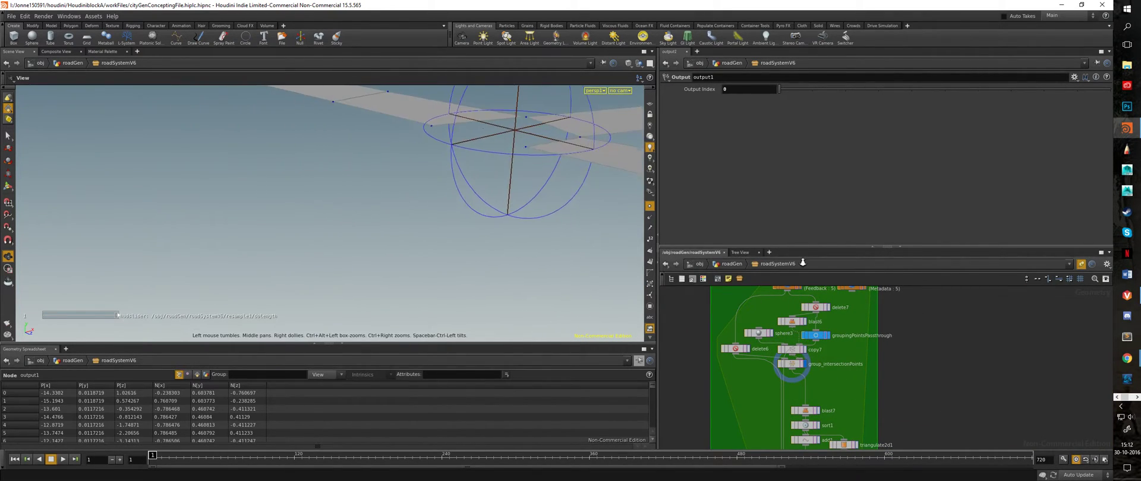
scroll(471, 215, down, 3)
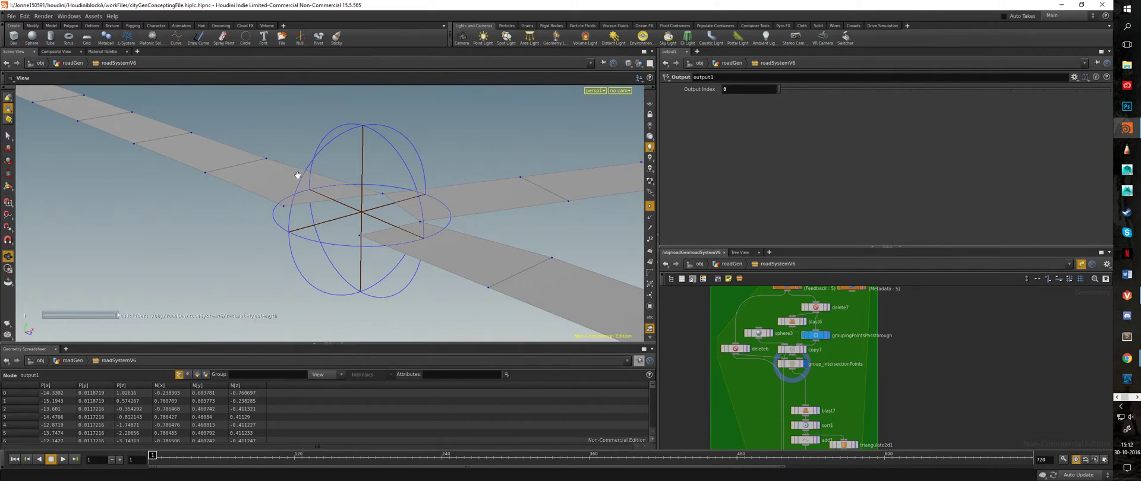
Display the node directly above primitivewrangle2 in the hole-filling loop and examine the patch polygon from several angles
middle_drag(993, 417, 972, 324)
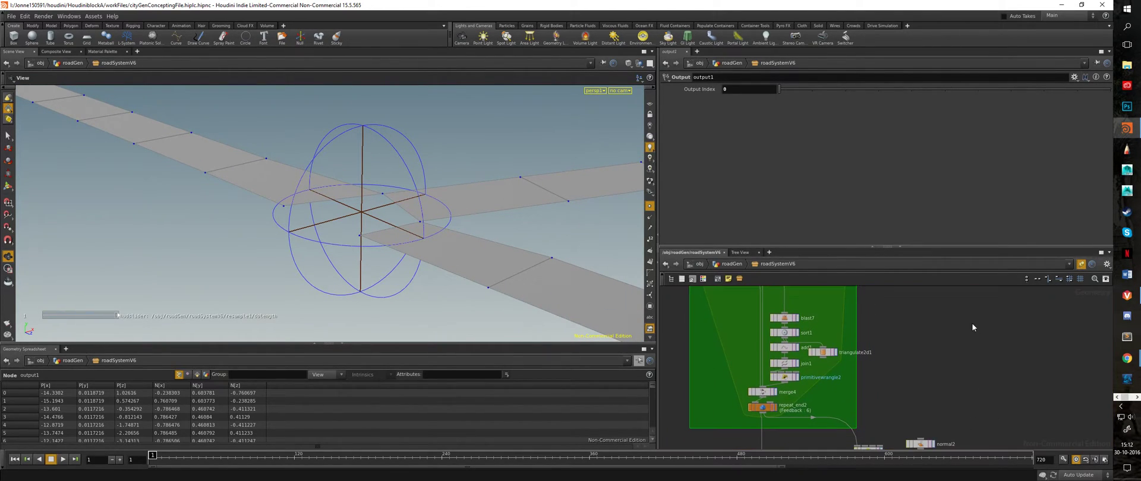
click(799, 365)
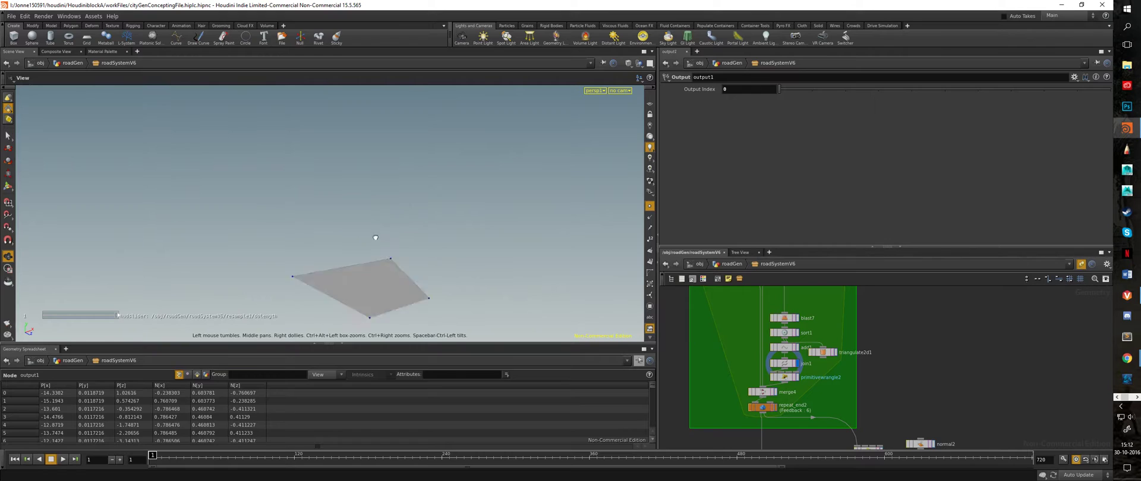
key(space+g)
right_drag(471, 255, 127, 227)
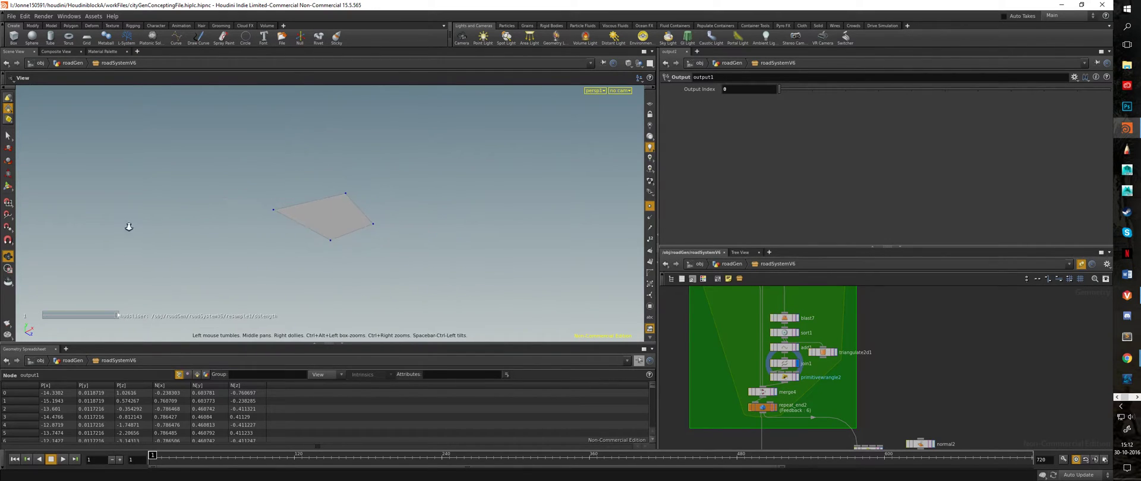
drag(271, 220, 345, 225)
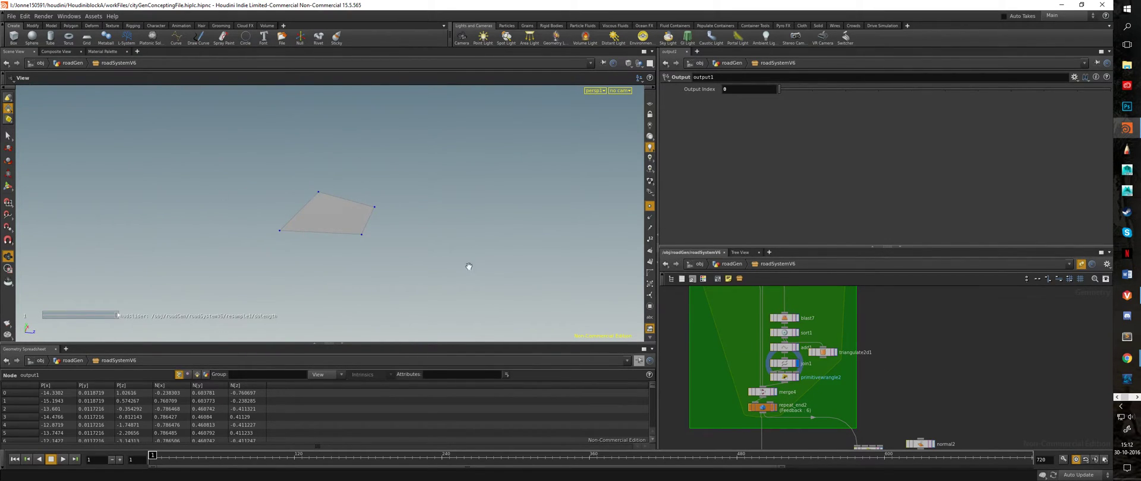
Display the delete8 node in the red attribute and group clean-up section and examine the filled road network
middle_drag(786, 411, 766, 324)
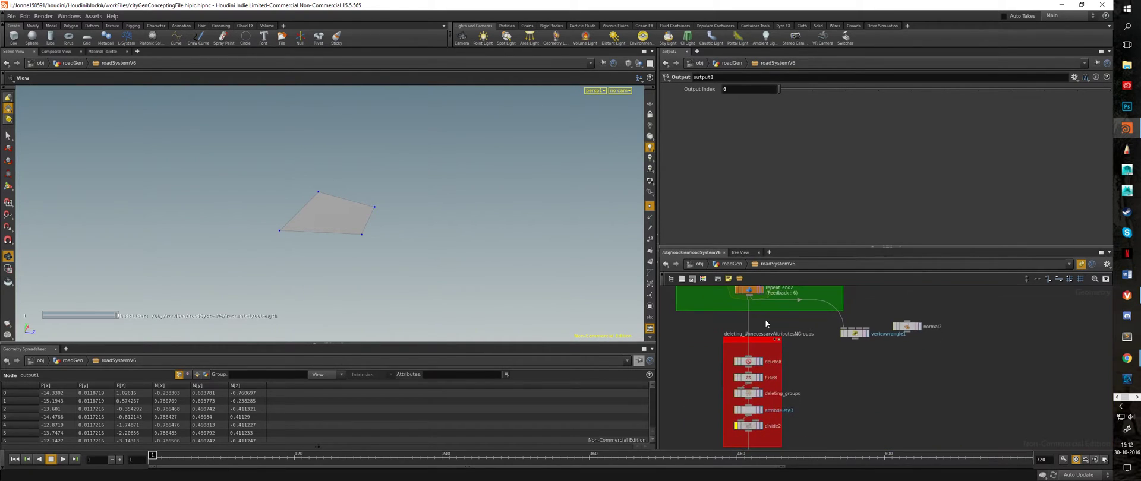
click(760, 364)
right_drag(458, 208, 211, 171)
drag(340, 254, 435, 237)
middle_drag(863, 422, 886, 345)
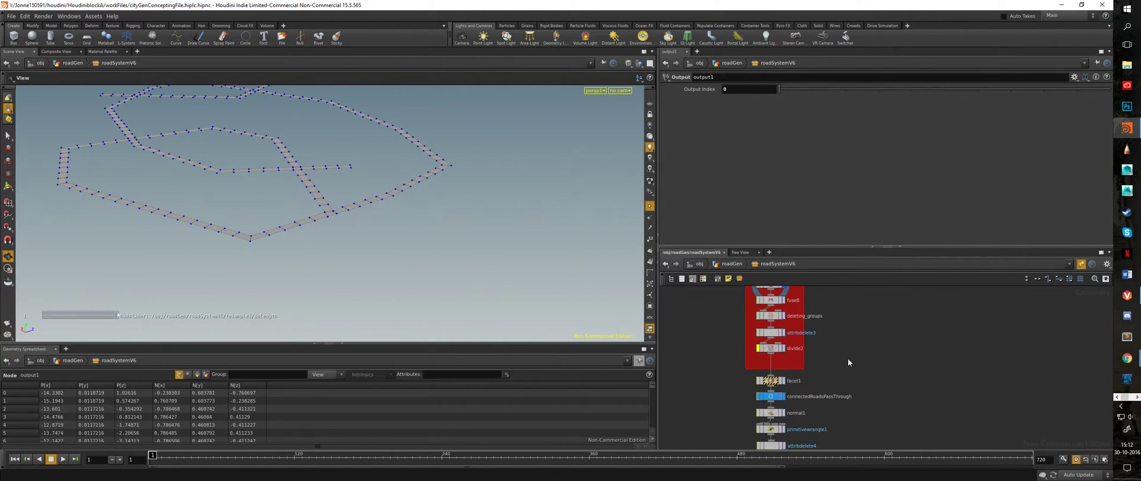
Display the polybevel2 node in the decorating section, hide the point markers and examine the raised sidewalks at a junction
middle_drag(801, 437, 789, 357)
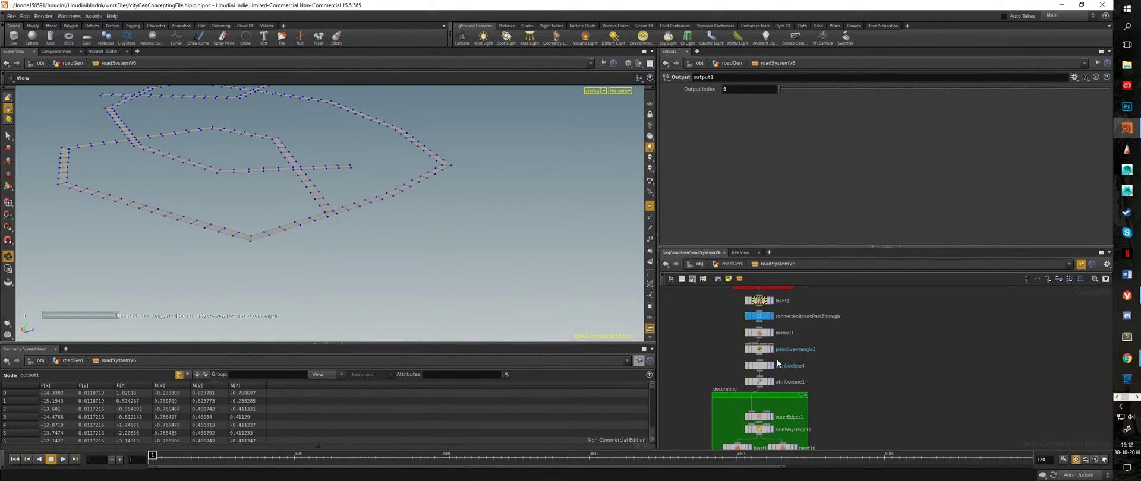
mouse_move(850, 379)
middle_down()
mouse_move(853, 356)
mouse_move(848, 370)
middle_up()
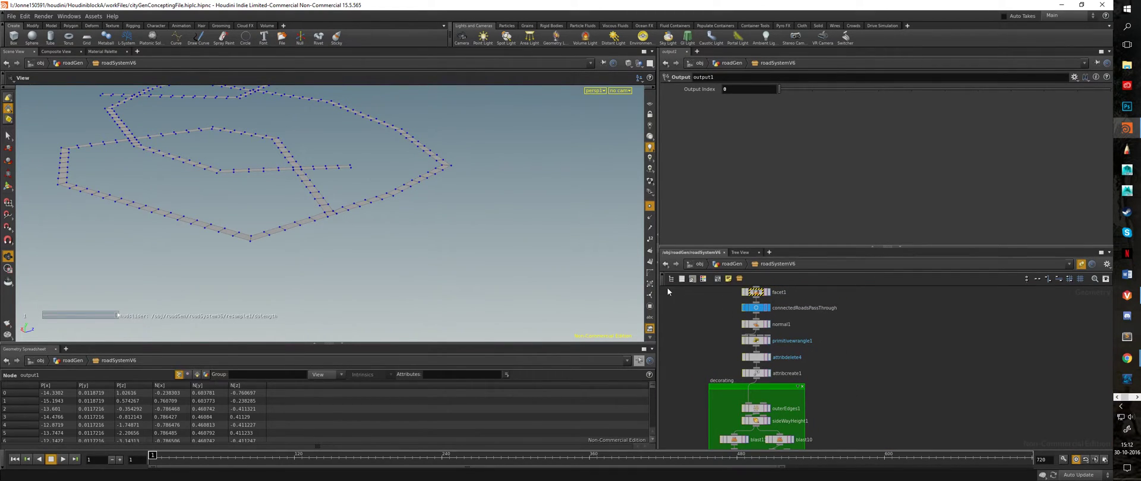
middle_drag(882, 415, 876, 283)
middle_drag(856, 409, 861, 372)
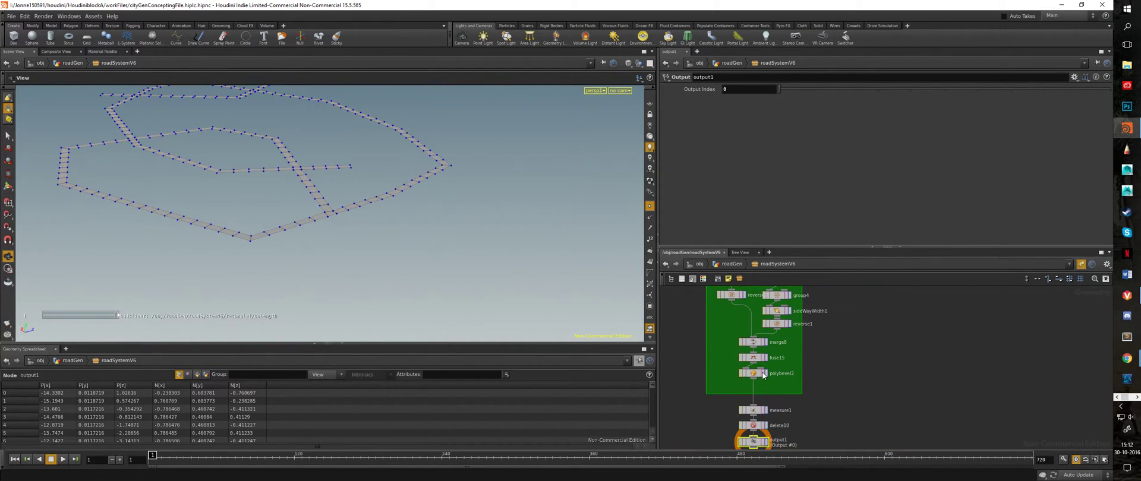
click(767, 373)
scroll(186, 229, up, 3)
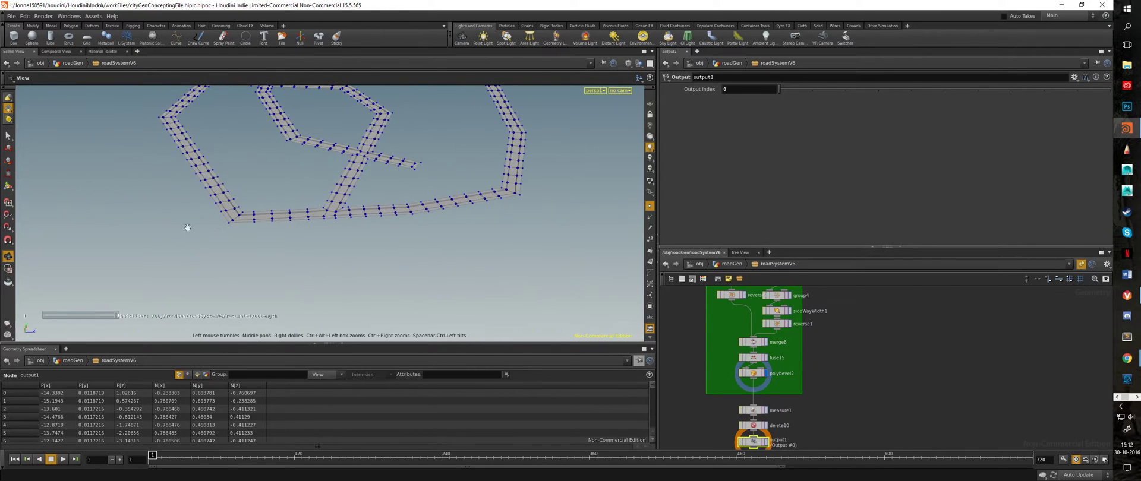
click(651, 208)
scroll(617, 191, up, 5)
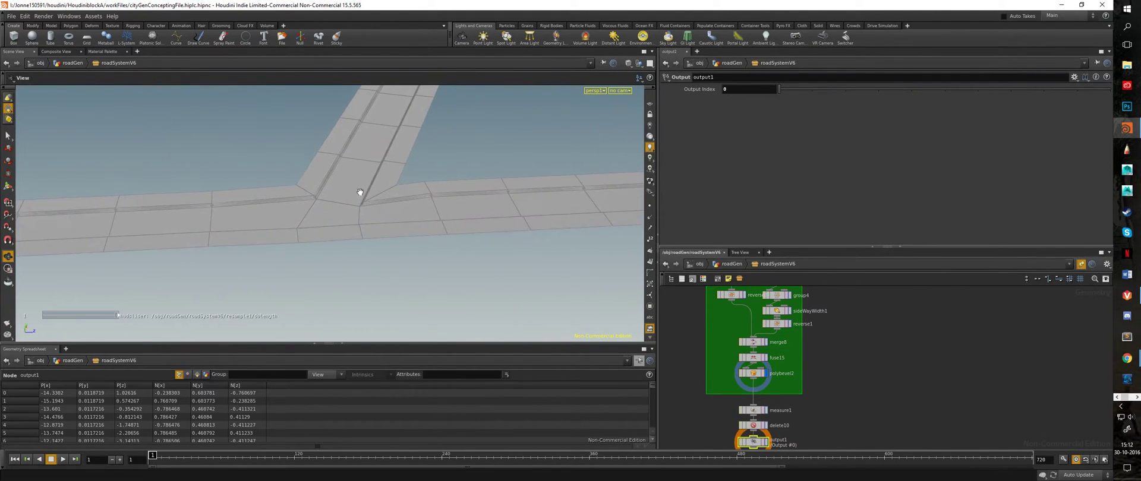
Examine the bevelled sidewalk edges up close at several junctions and across the whole road network
drag(299, 213, 309, 244)
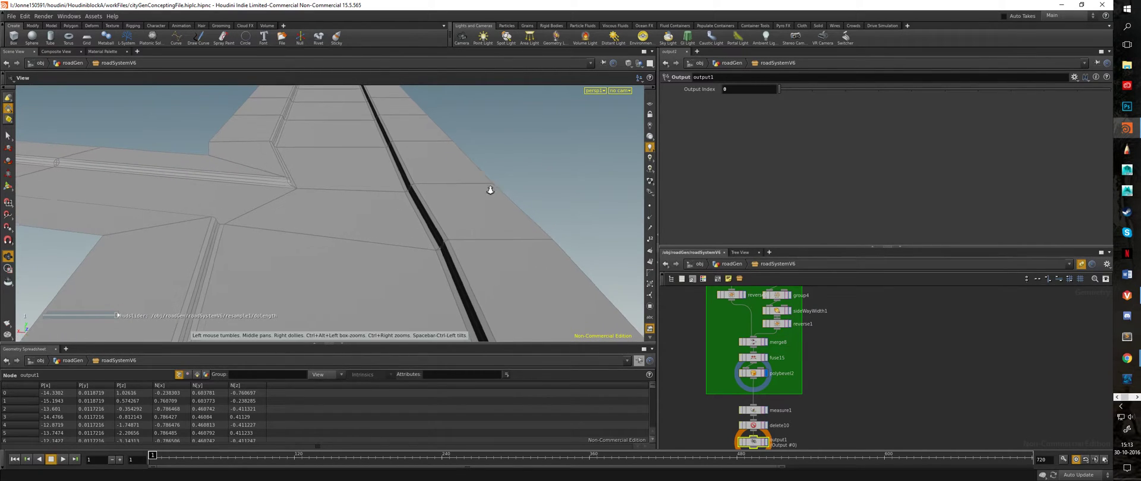
right_drag(490, 191, 87, 166)
drag(87, 166, 309, 219)
right_drag(308, 219, 127, 191)
drag(127, 191, 416, 196)
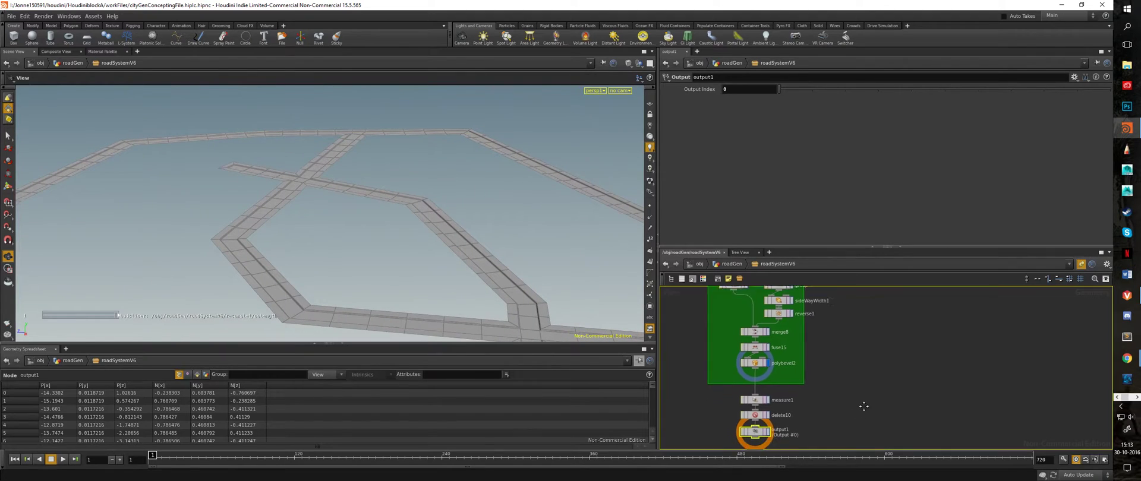
middle_drag(864, 407, 865, 350)
right_drag(457, 242, 139, 181)
drag(352, 228, 259, 232)
right_drag(259, 196, 324, 181)
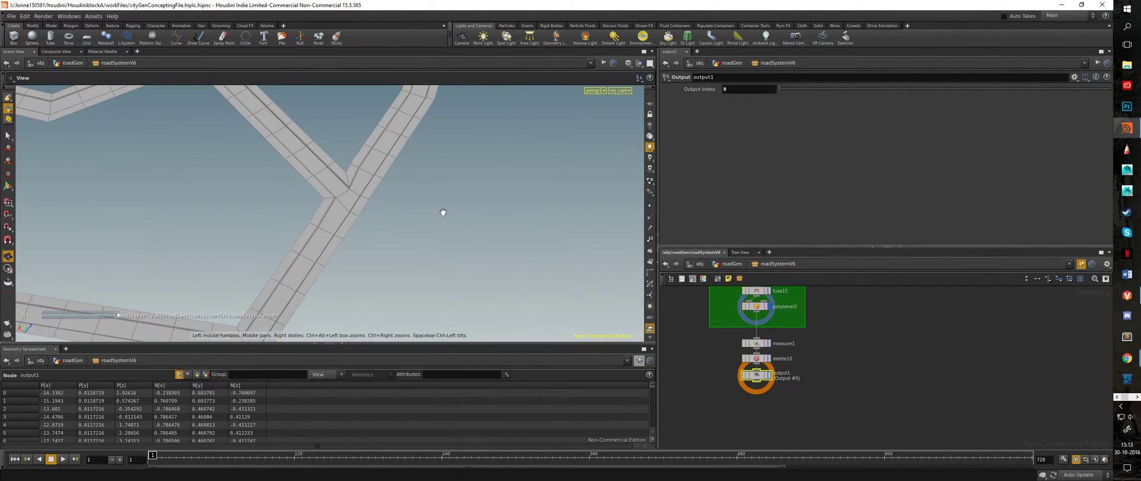
right_drag(443, 213, 206, 194)
drag(444, 239, 387, 222)
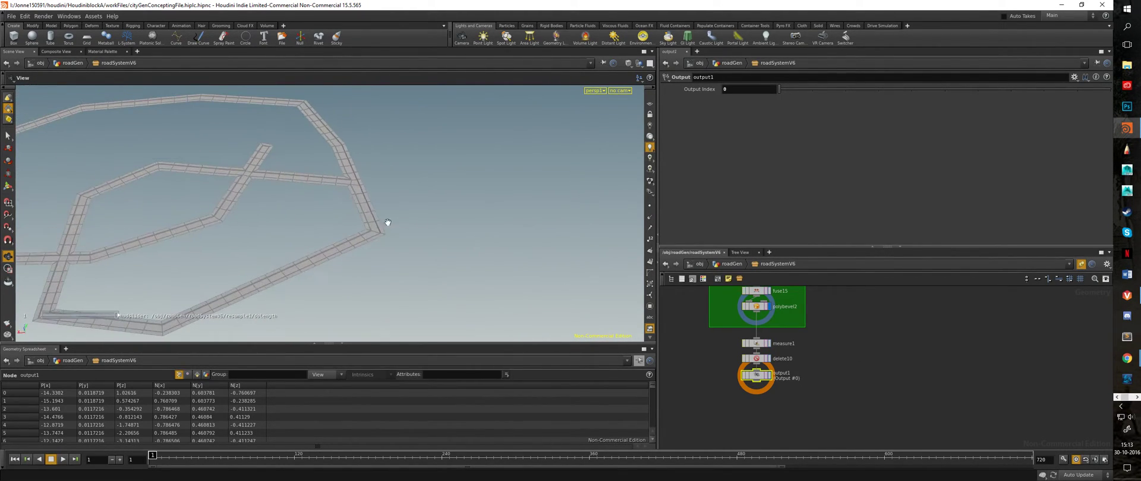
Select and display the measure1 node below the decorating section and examine the road polygons it measures by area
click(769, 344)
click(763, 347)
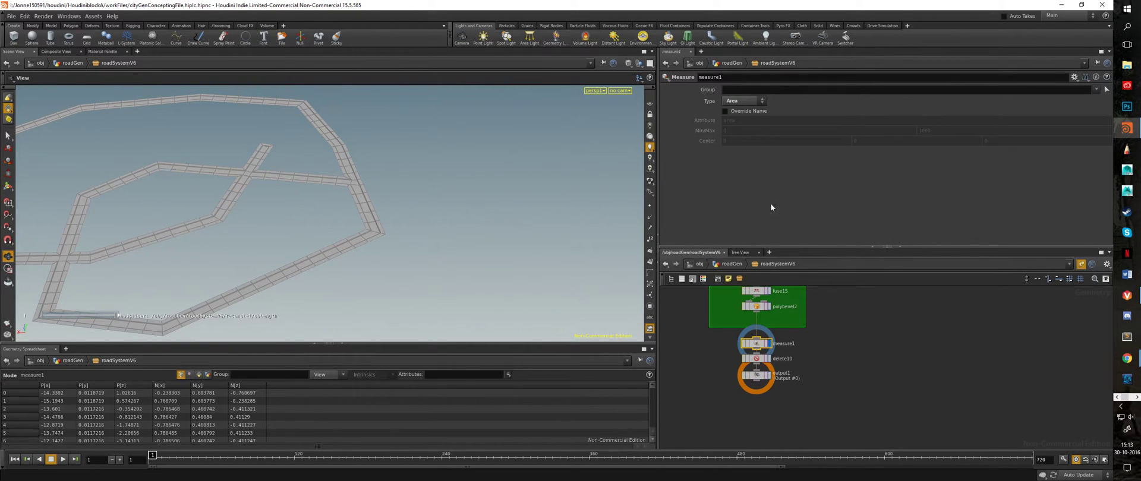
drag(446, 208, 311, 238)
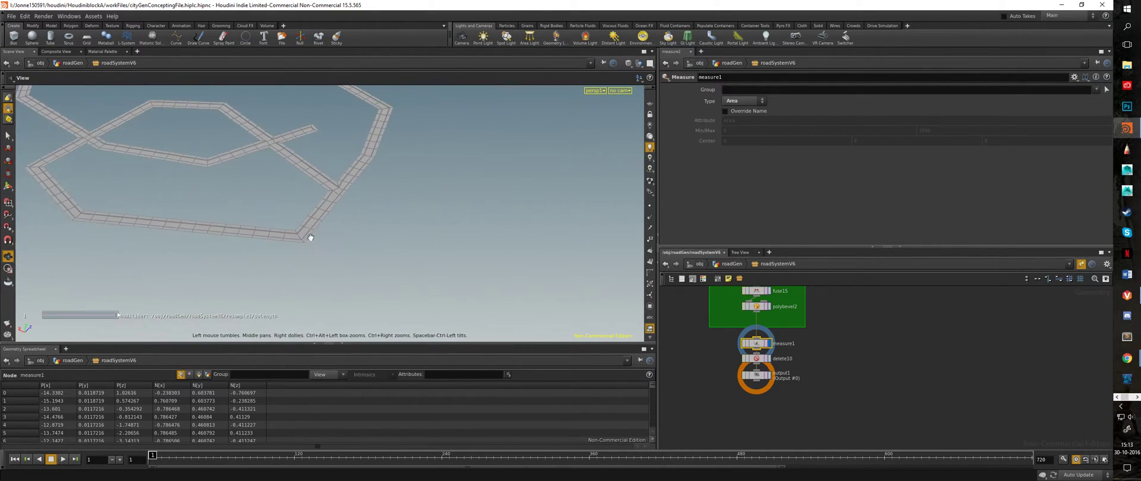
right_drag(311, 237, 570, 220)
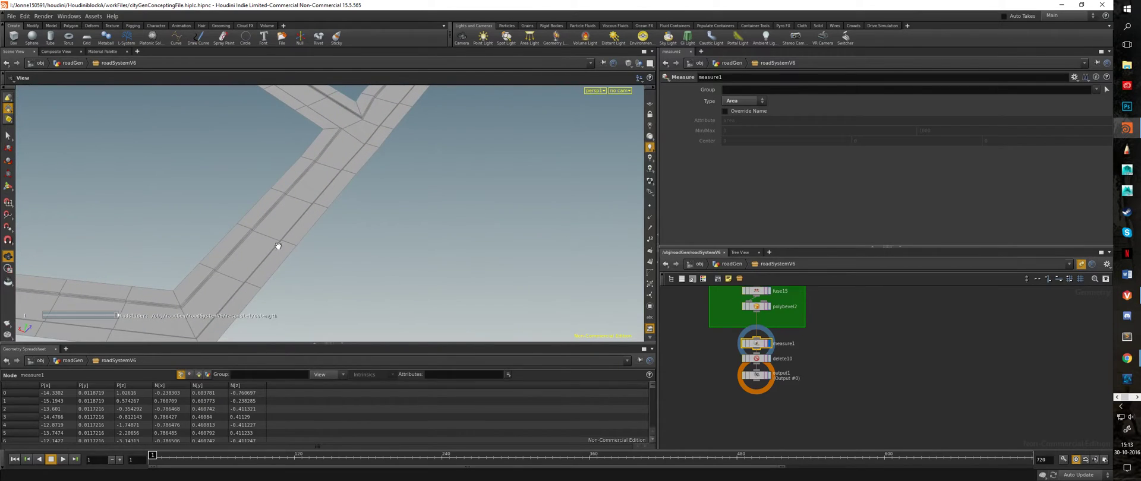
Select and display the delete10 node, view its area-based filter expression and examine the cleaned road network at several crossings
click(769, 359)
click(759, 361)
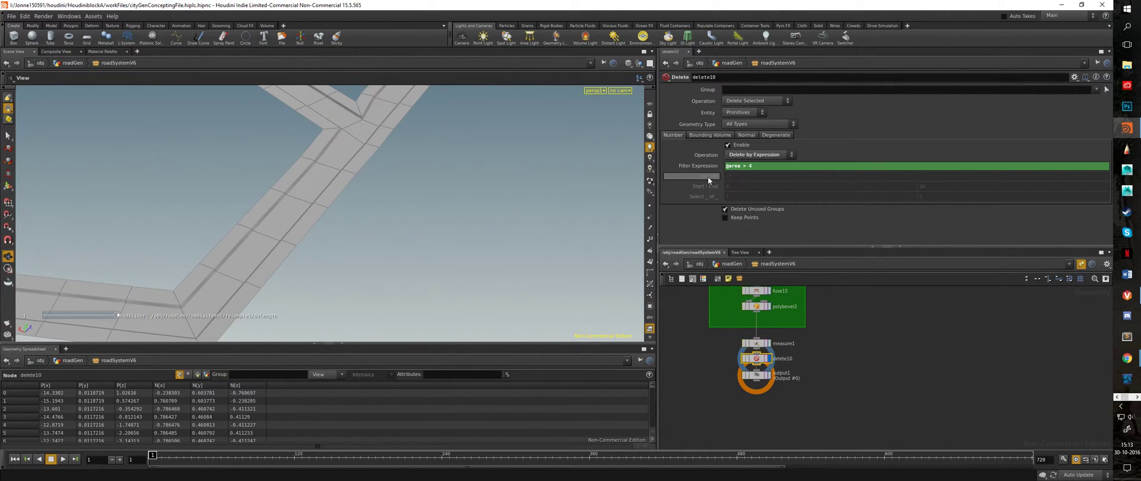
right_drag(593, 169, 75, 190)
right_drag(434, 196, 139, 207)
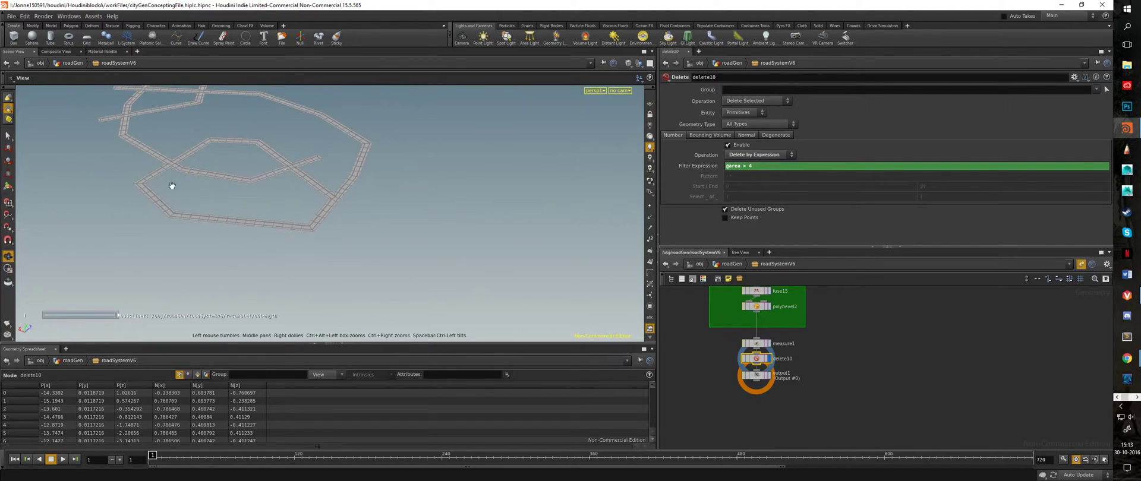
drag(170, 186, 195, 205)
scroll(194, 205, up, 10)
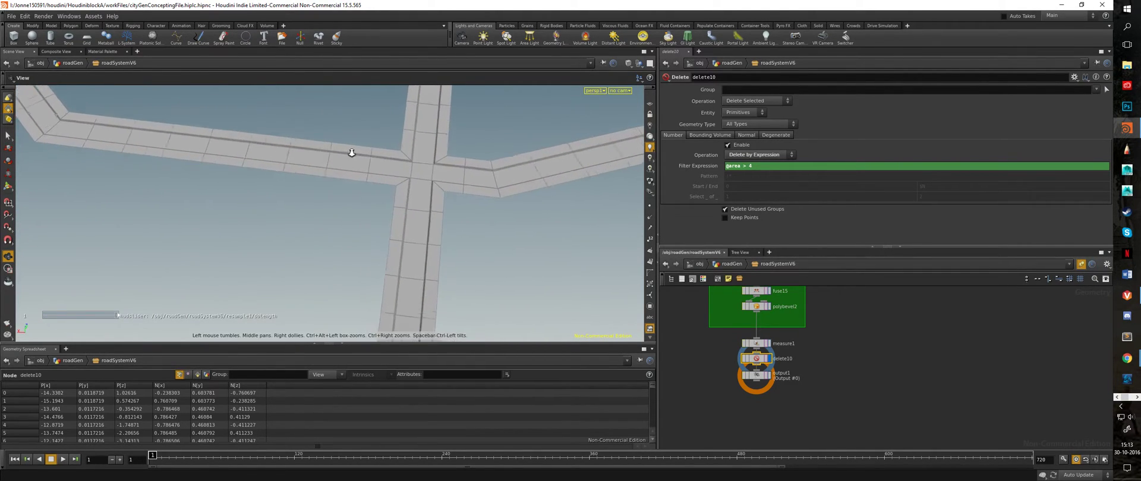
scroll(482, 105, down, 10)
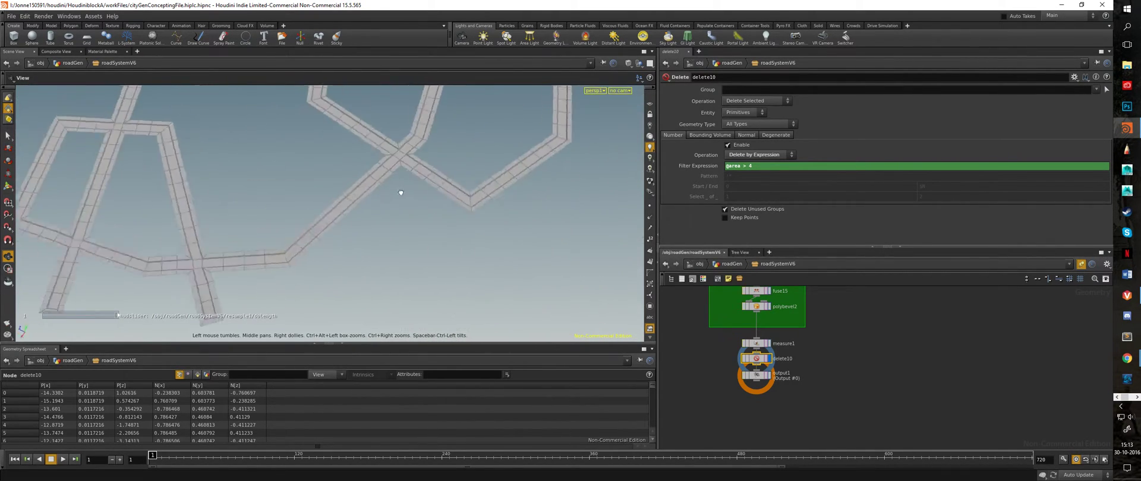
scroll(339, 187, up, 5)
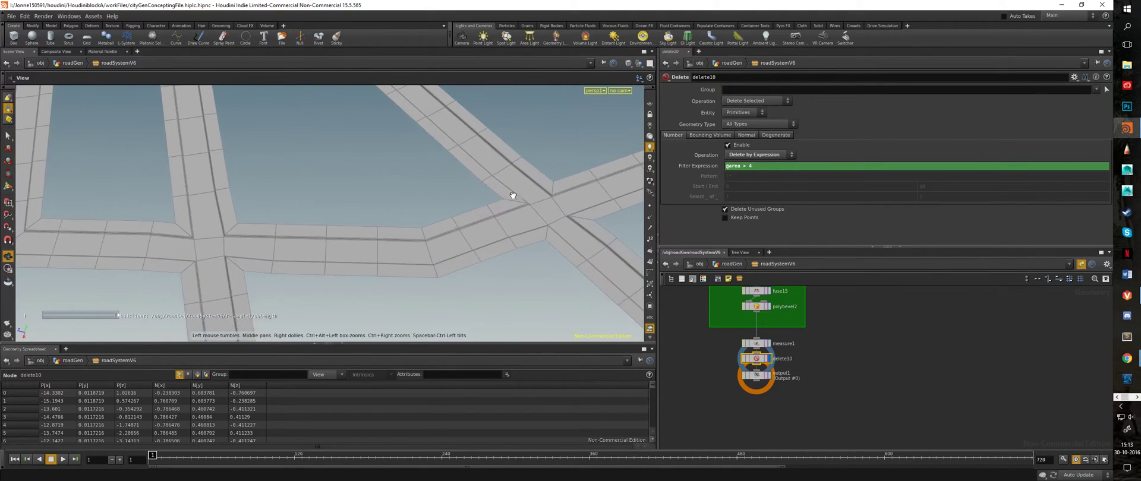
scroll(510, 241, down, 5)
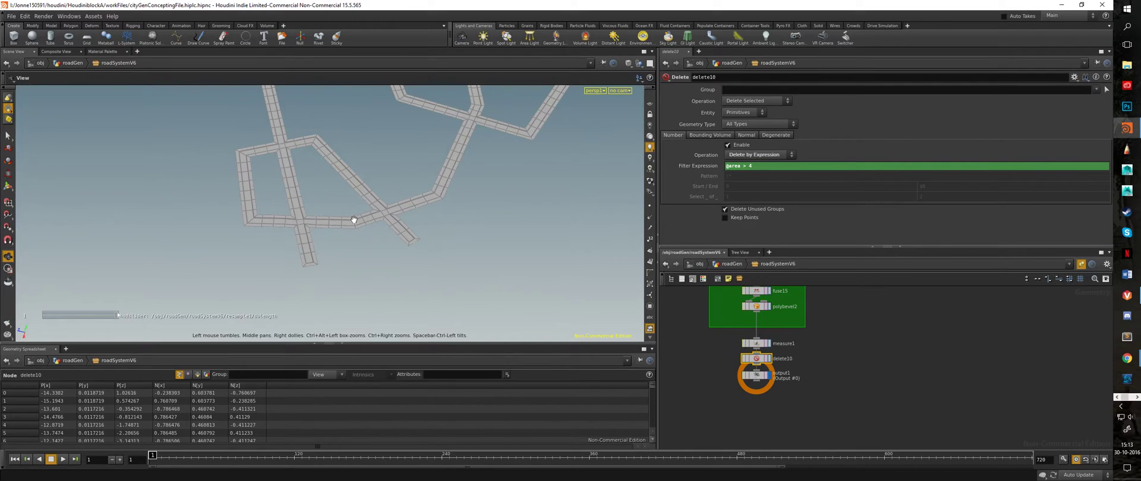
drag(352, 221, 395, 250)
scroll(743, 357, down, 6)
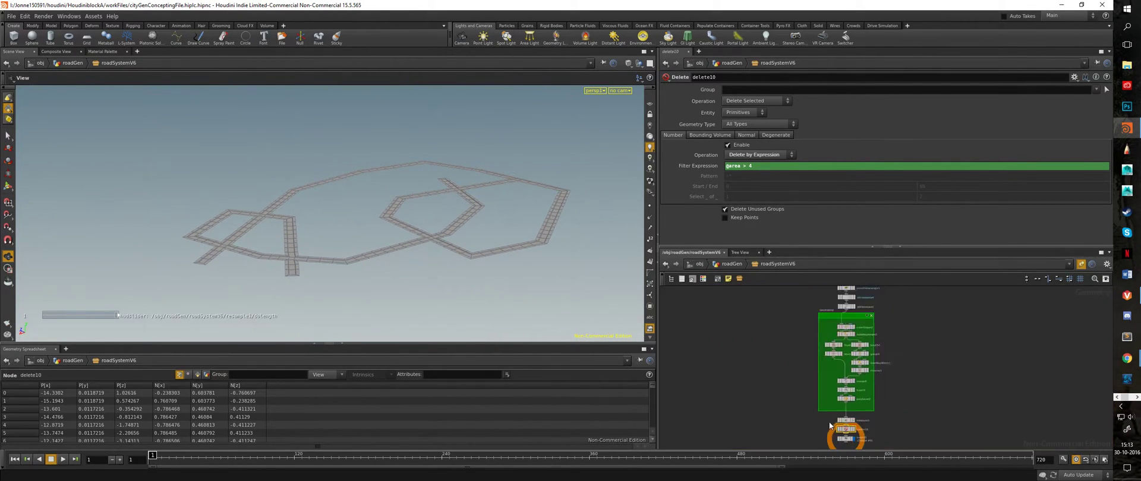
Look over the roadSystemV6 node network, from the decorating section through the upper sections to the terrain branch
scroll(776, 360, up, 8)
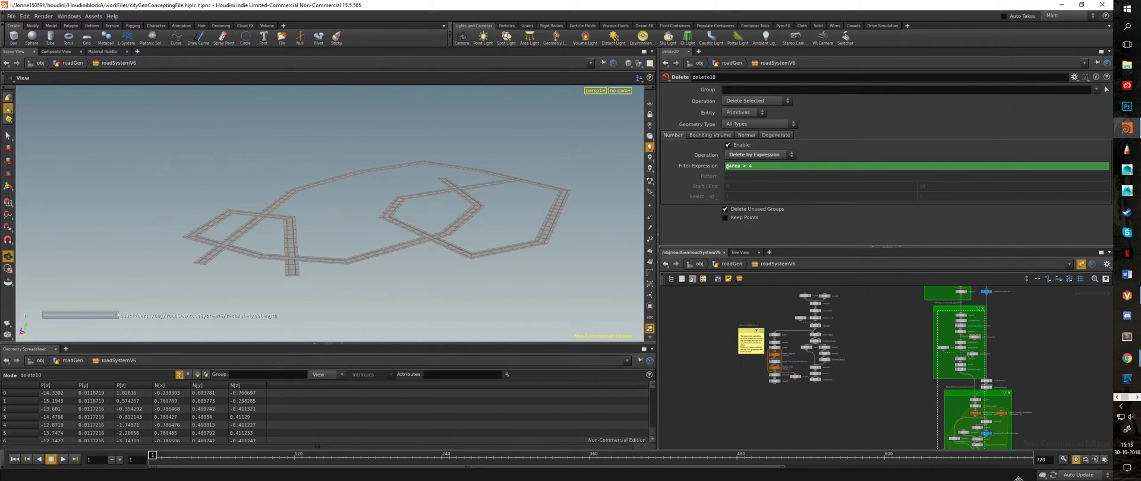
middle_drag(870, 323, 927, 471)
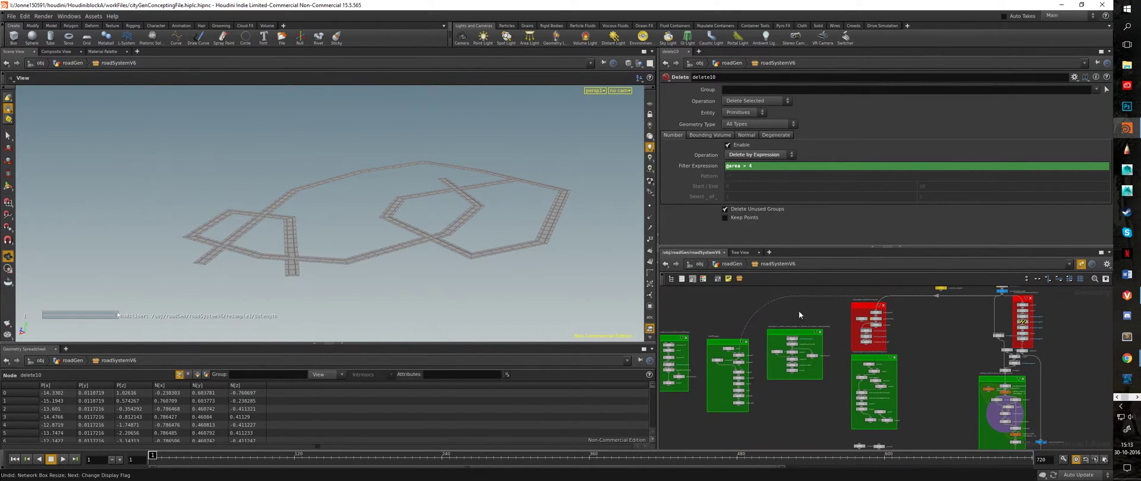
middle_drag(825, 431, 761, 343)
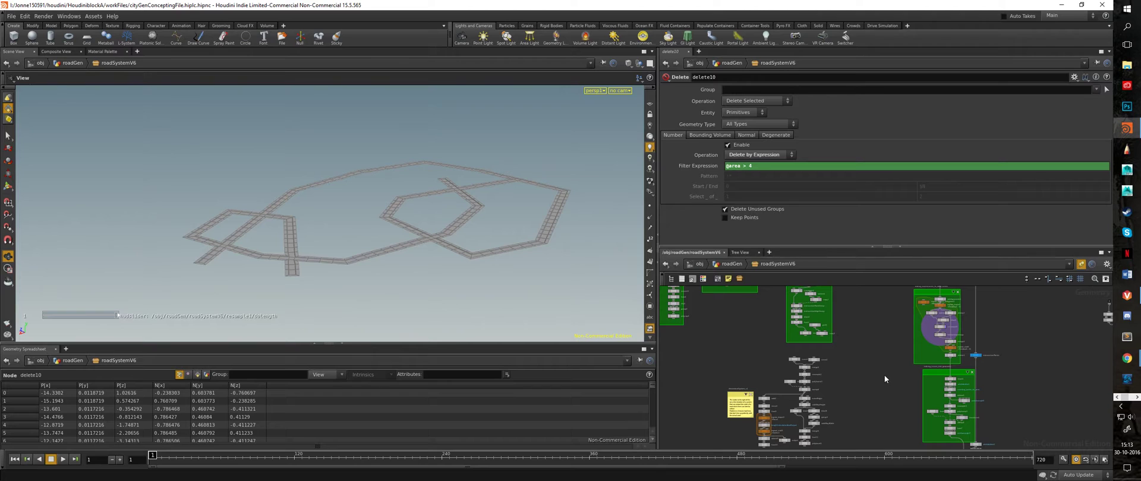
middle_drag(884, 379, 701, 377)
middle_drag(855, 350, 746, 414)
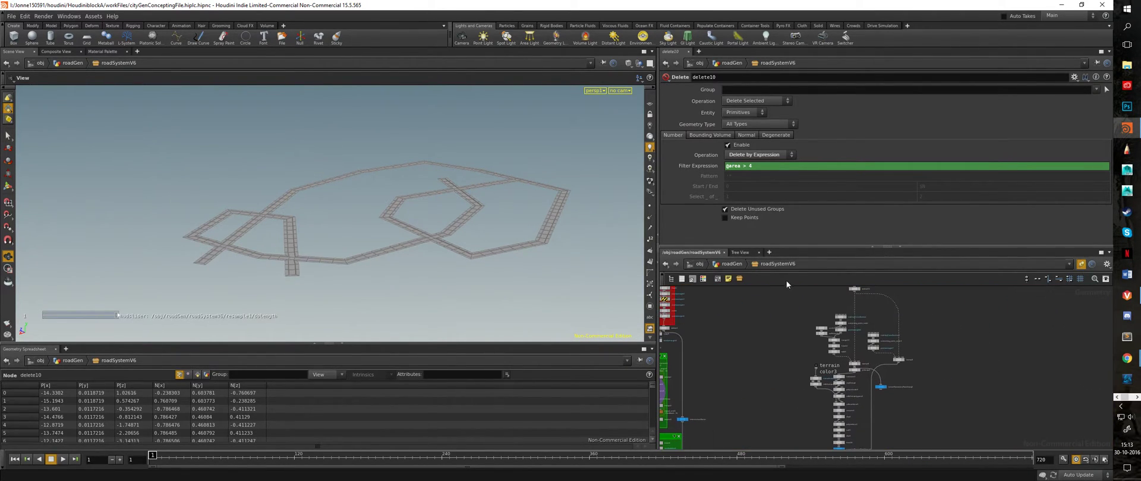
middle_drag(819, 357, 738, 297)
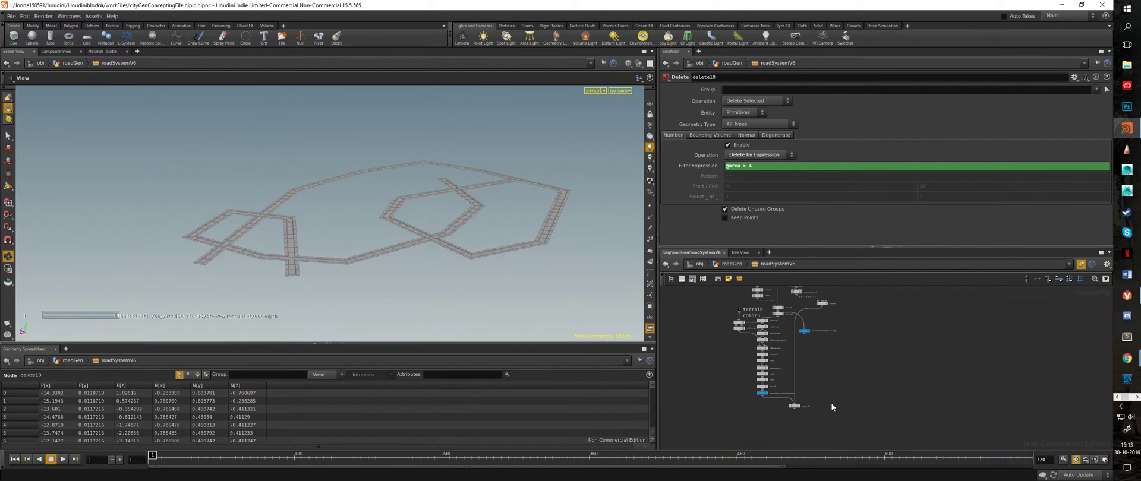
Return to the roadGen network, display the roadSystemV7 node and examine its red road strips
click(730, 264)
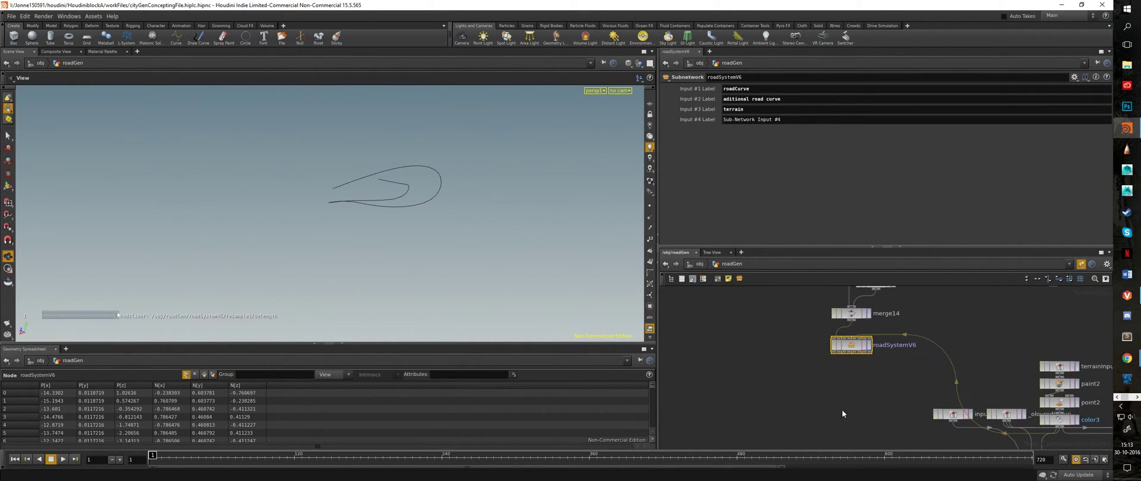
middle_drag(842, 409, 650, 296)
click(864, 359)
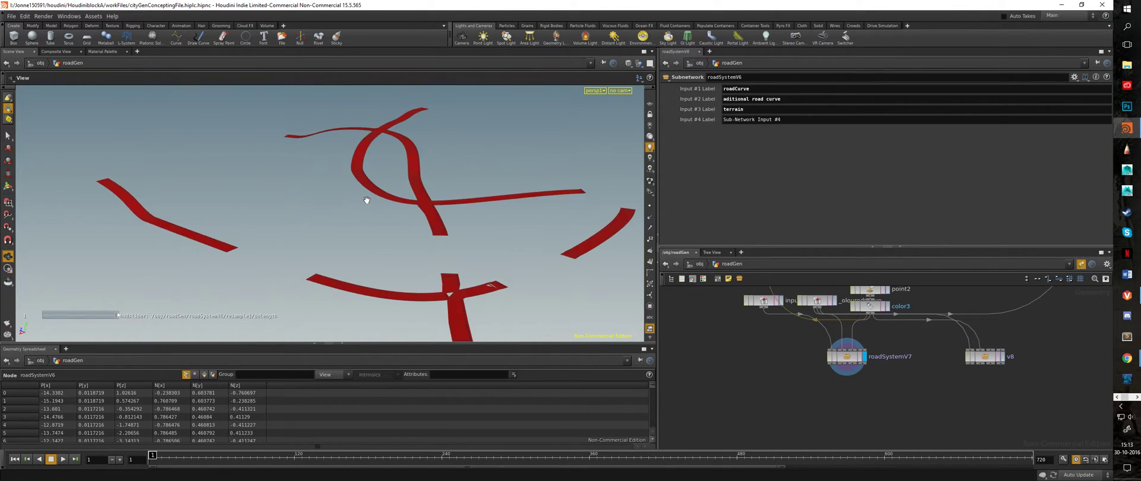
drag(360, 244, 479, 326)
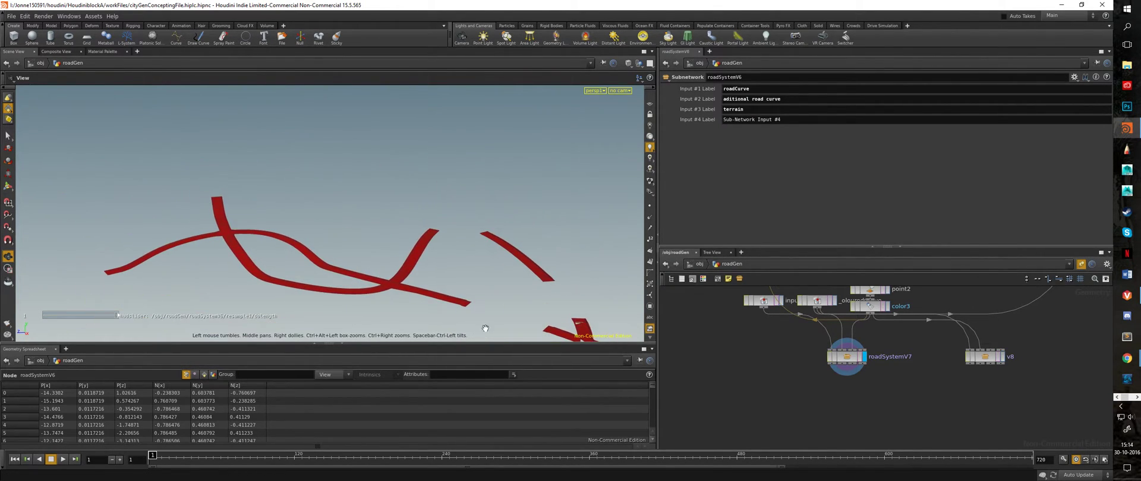
Display the road curve input node feeding roadSystemV7 and examine the plain curves from several angles
middle_drag(810, 361, 817, 397)
click(788, 339)
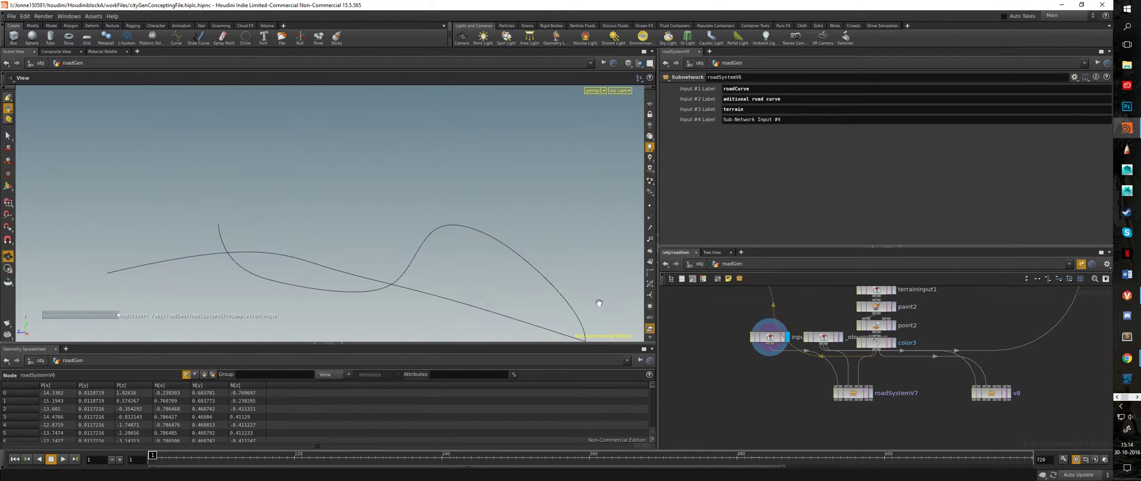
drag(558, 291, 333, 242)
right_drag(333, 242, 400, 271)
drag(400, 270, 371, 290)
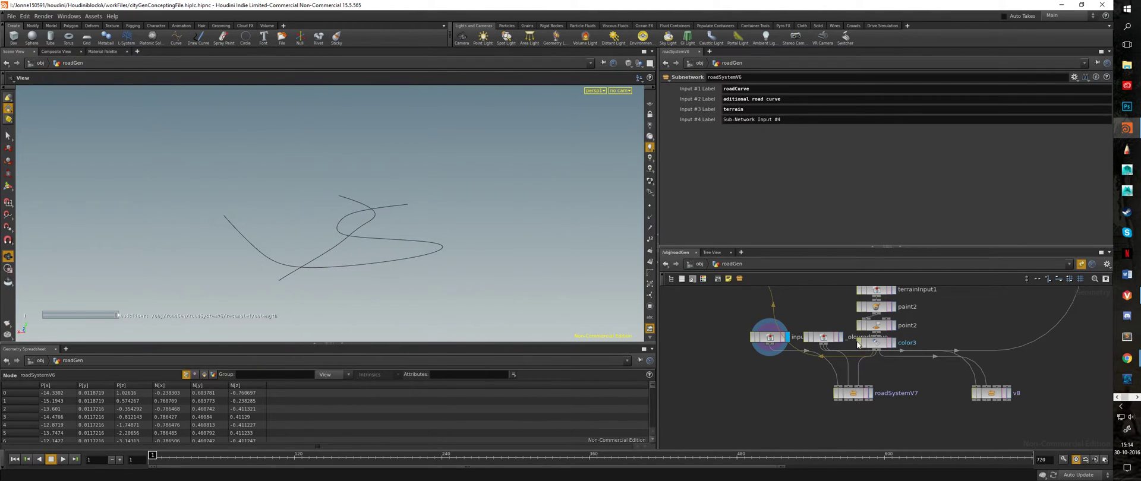
Display the coloured curve node and the color3 terrain node in turn, examining each roadSystemV7 input
click(841, 337)
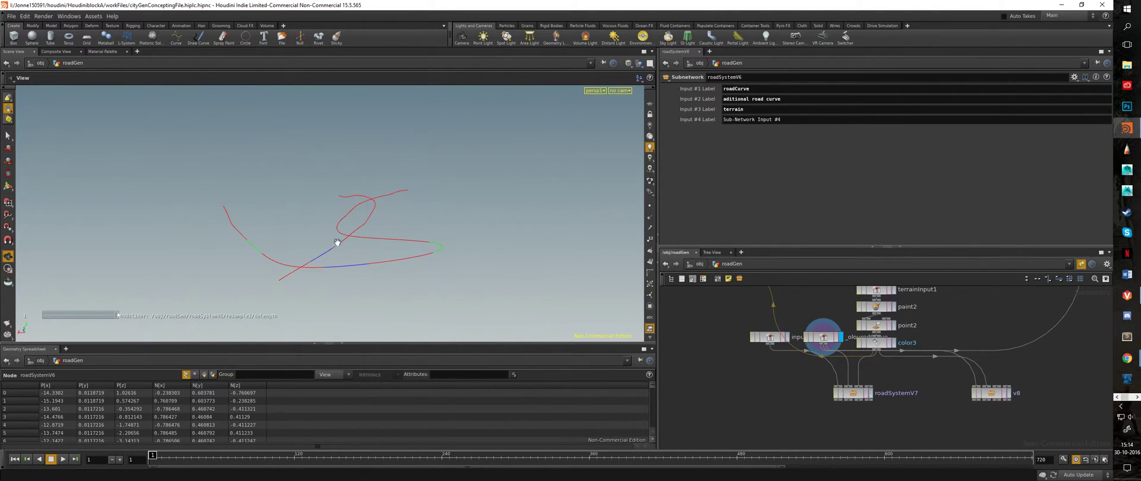
drag(336, 242, 409, 221)
click(895, 345)
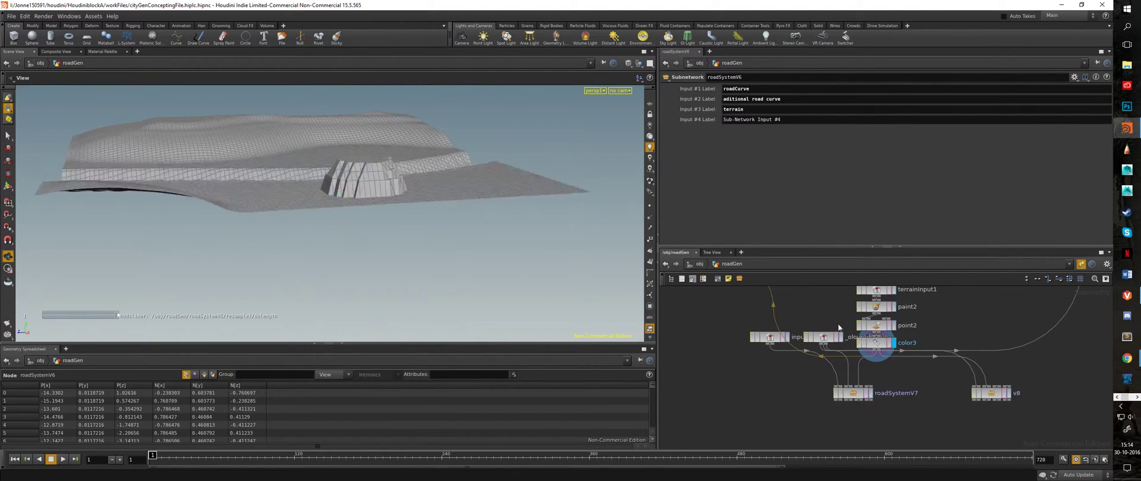
drag(362, 164, 441, 208)
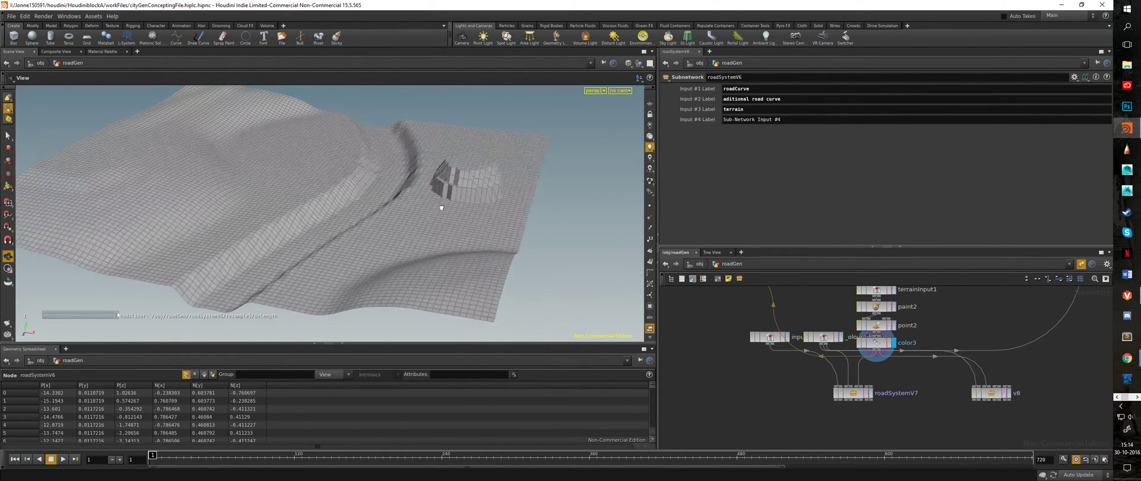
Display roadSystemV7, enter its network and look through the nodes up to those above the adding_intersections_to_road_curves section
click(869, 395)
click(856, 395)
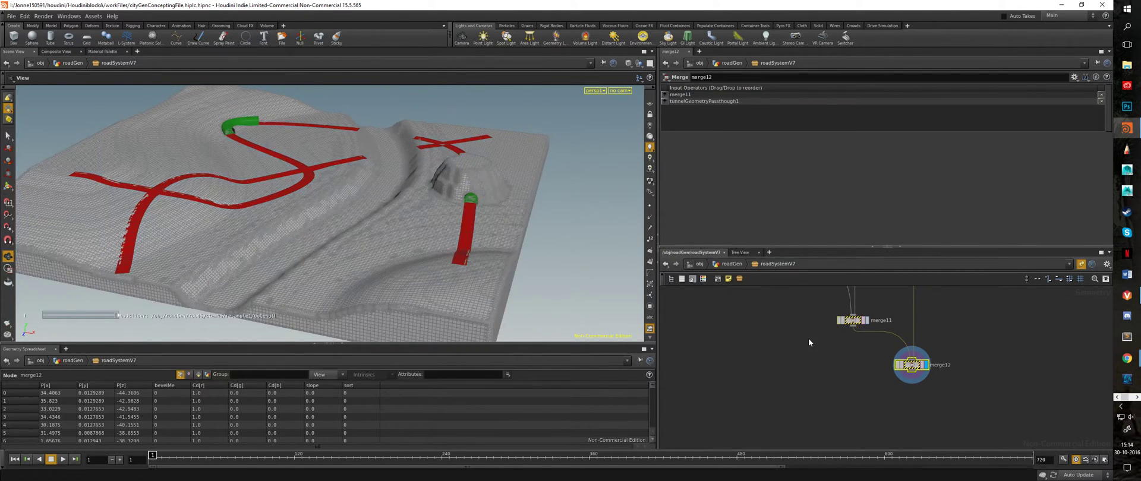
middle_drag(809, 343, 828, 469)
middle_drag(838, 310, 896, 428)
scroll(896, 428, down, 2)
middle_drag(867, 354, 956, 477)
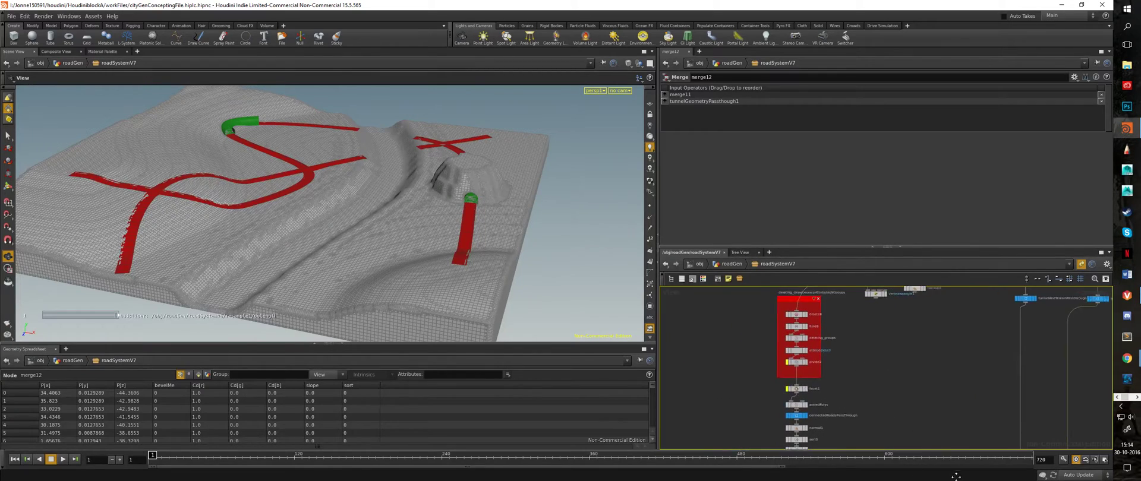
middle_drag(898, 370, 989, 343)
scroll(956, 380, up, 4)
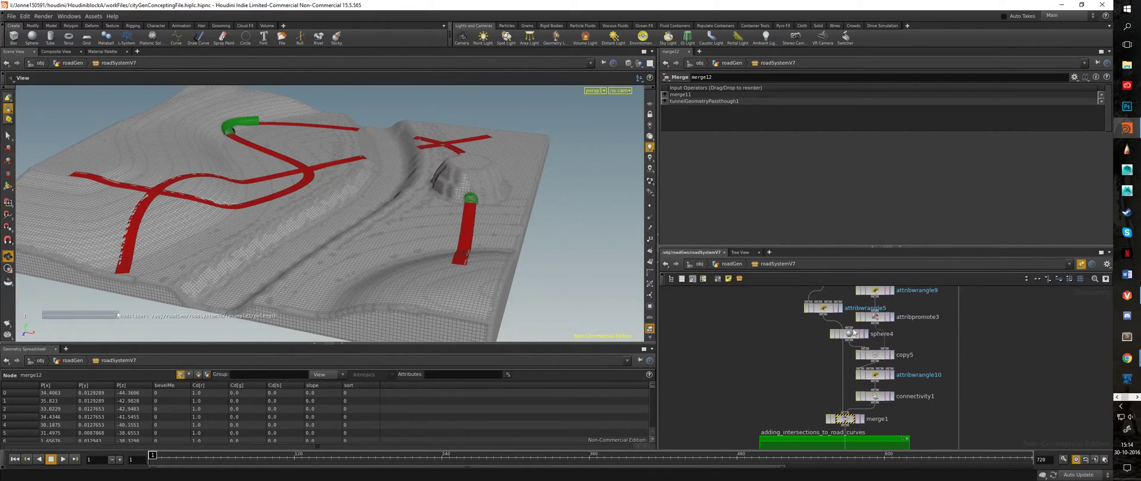
Display the copy5 node and examine the spheres copied onto the road intersections
click(891, 354)
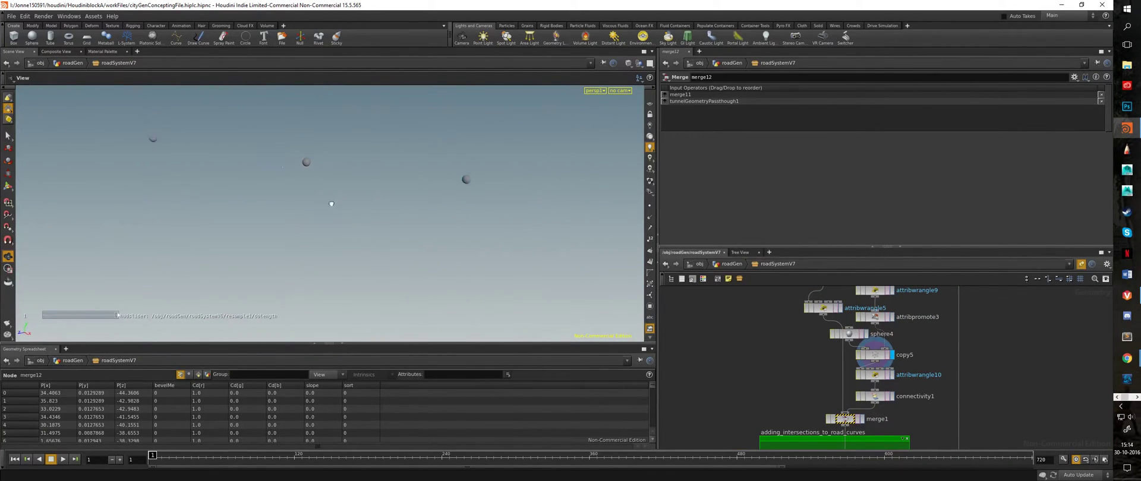
drag(290, 143, 342, 144)
drag(372, 243, 447, 239)
Display the delete1 node below the isolating_intersectionPoints section to view the isolated intersection points
middle_drag(775, 353, 780, 454)
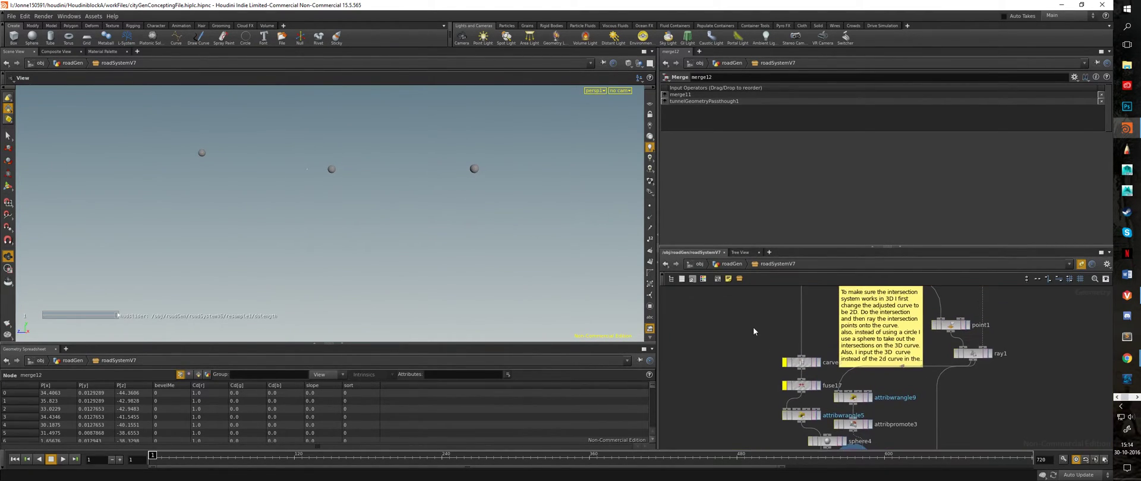
middle_drag(754, 331, 783, 398)
click(888, 388)
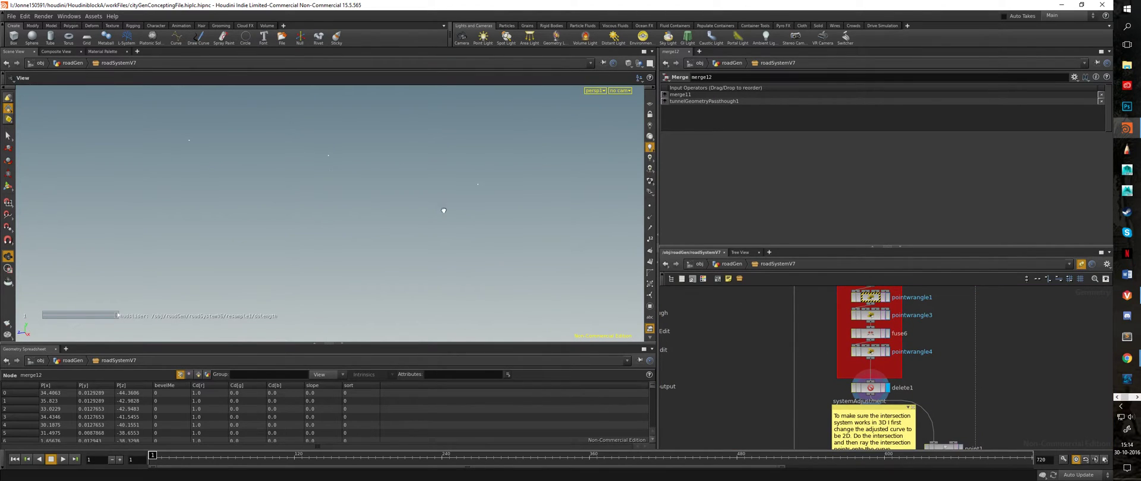
Display the curvePassthrough node above the isolating_intersectionPoints section and examine the red road curves
scroll(772, 316, up, 4)
click(788, 330)
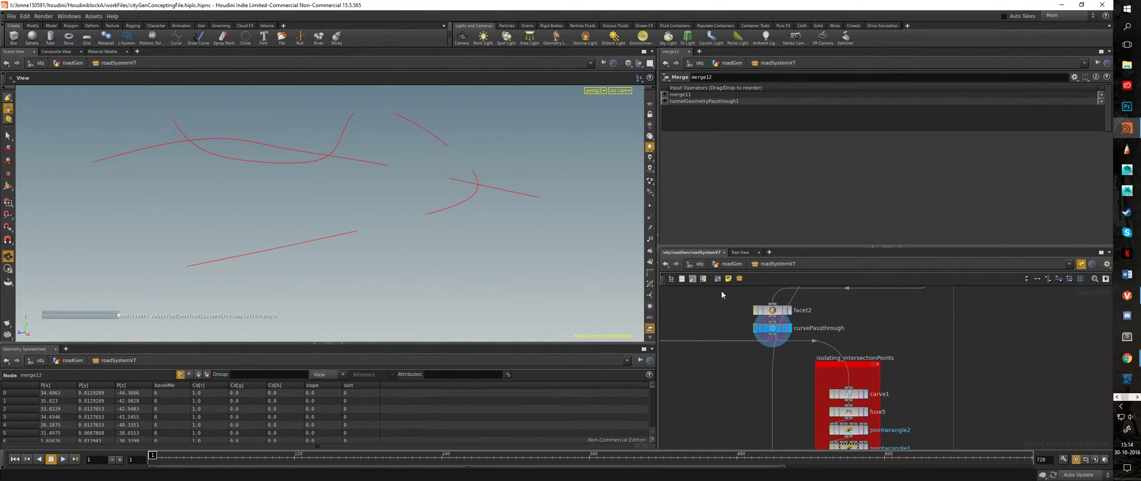
drag(267, 170, 246, 162)
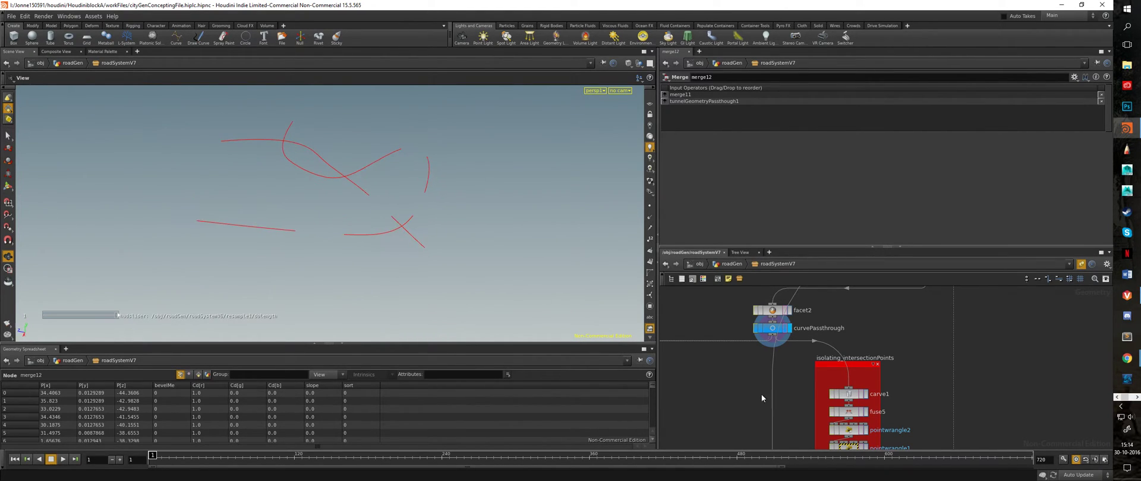
Display the delete1, ray1 and point1 nodes around the systemAdjustment note in turn to compare the intersection points
scroll(840, 394, down, 5)
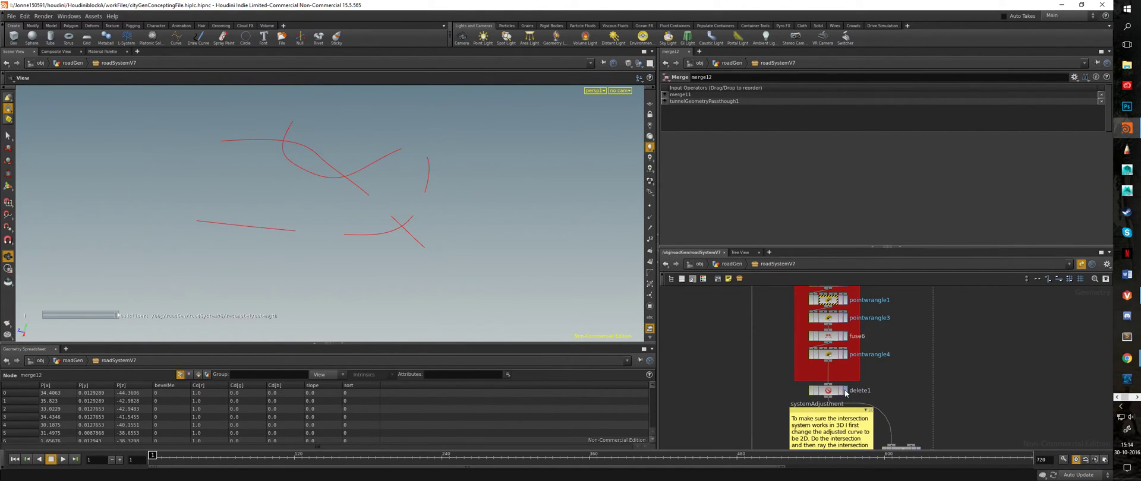
click(846, 391)
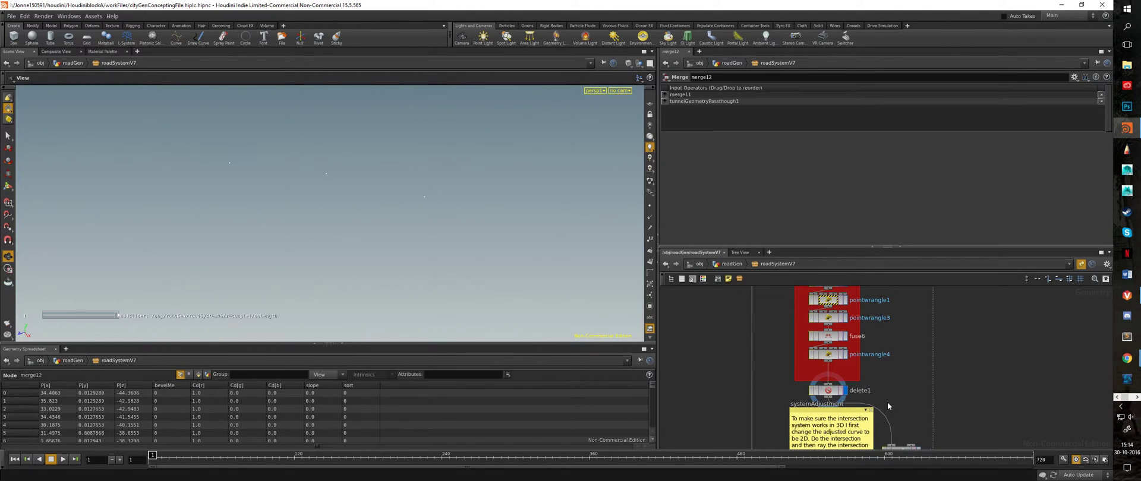
scroll(888, 406, down, 4)
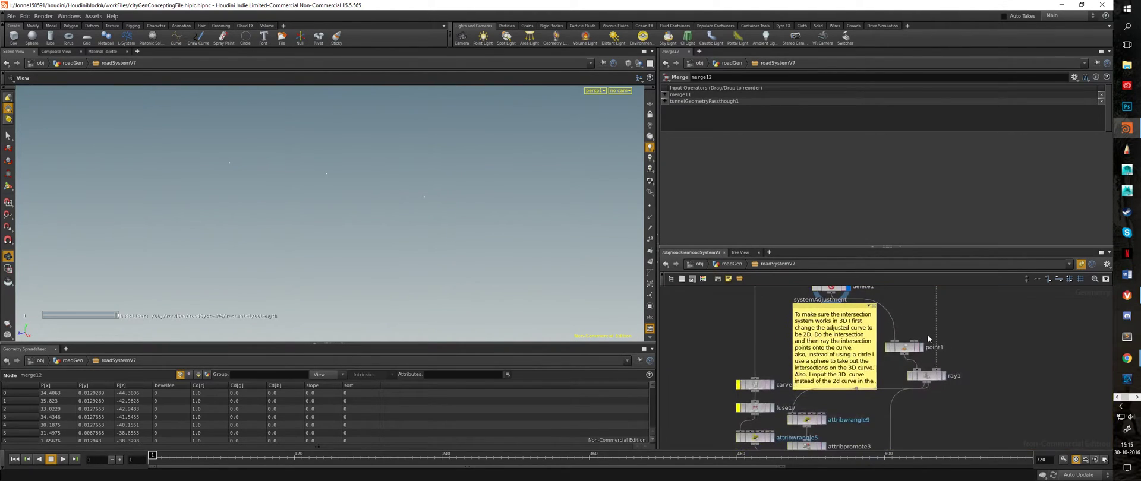
click(944, 376)
drag(416, 197, 403, 222)
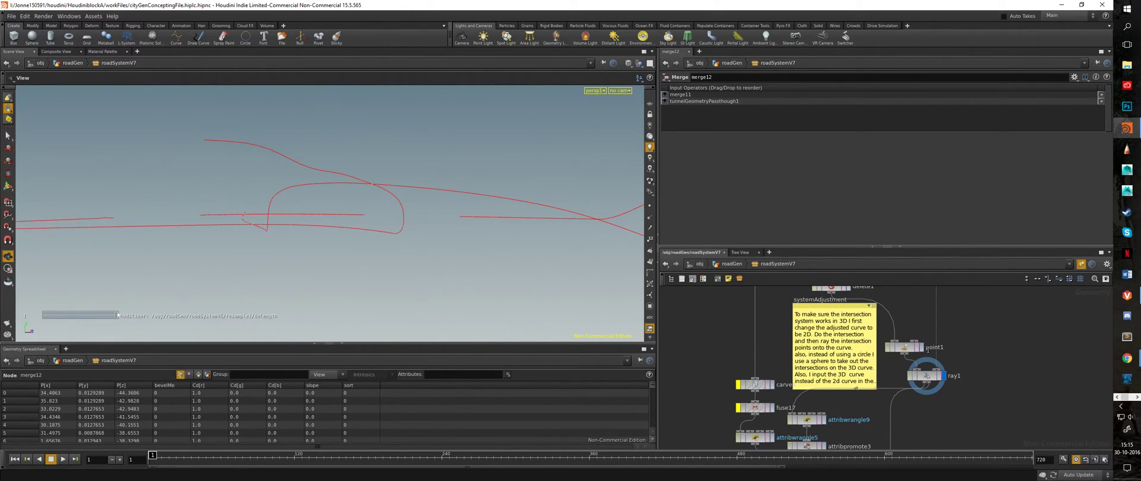
click(921, 348)
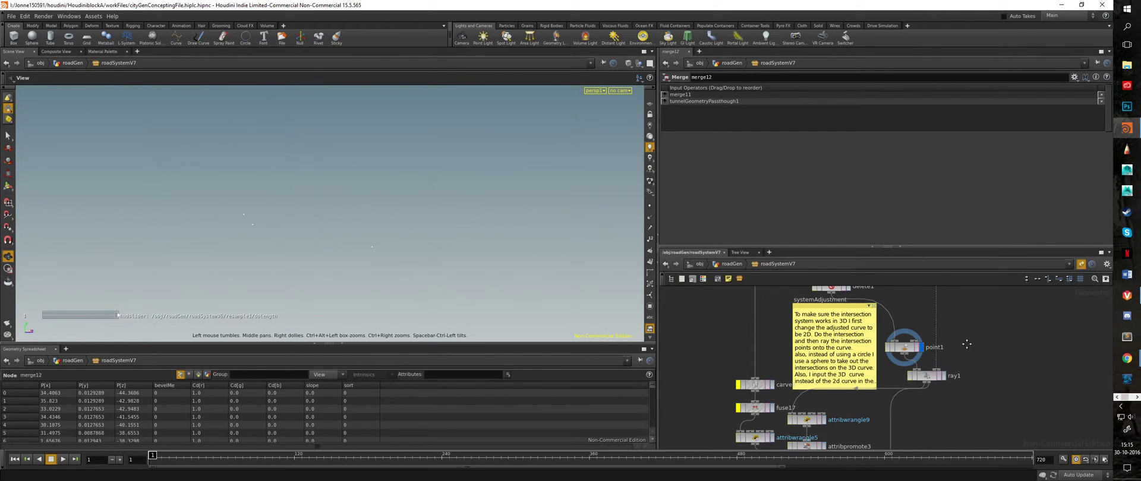
Display the delete12 node upstream of facet2 and examine the height differences in the 3D road curves
middle_drag(1016, 336, 999, 455)
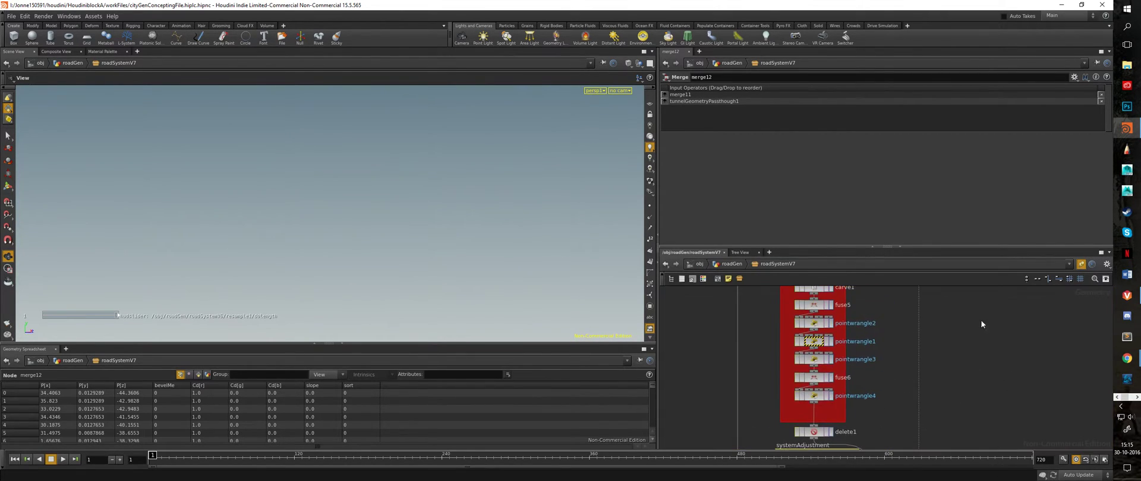
middle_drag(981, 321, 955, 440)
middle_drag(948, 344, 944, 432)
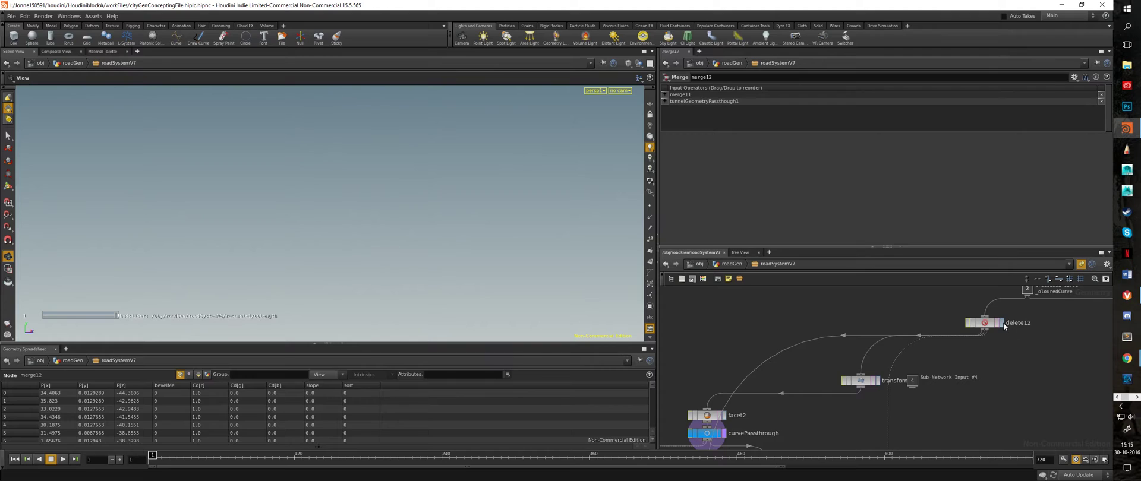
click(1002, 323)
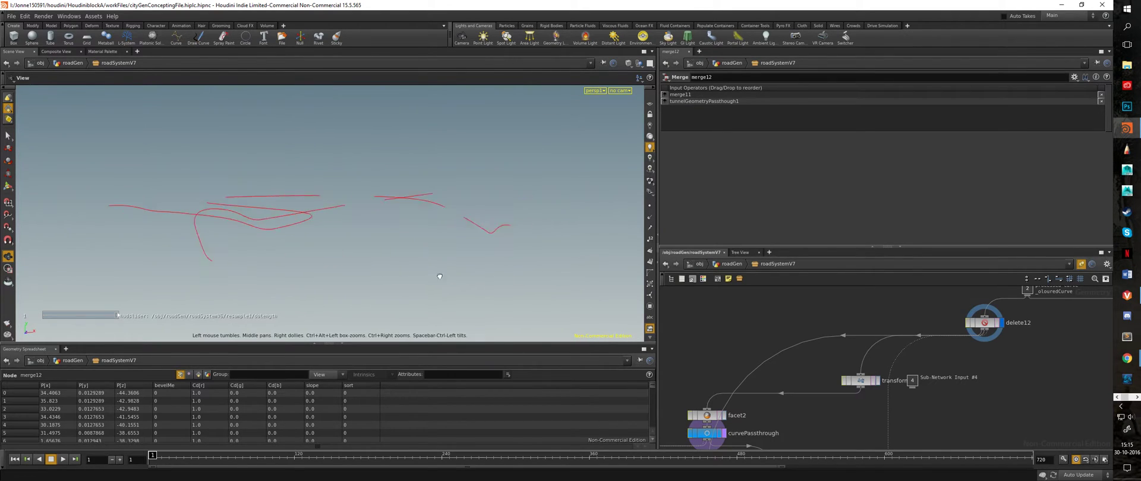
drag(440, 276, 1032, 242)
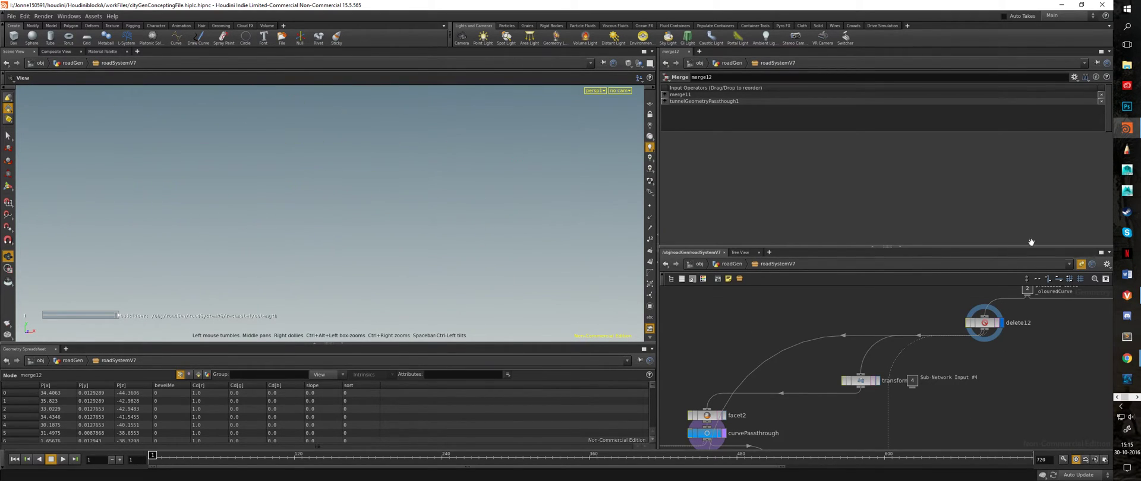
drag(462, 148, 474, 359)
Display the ray1 node beside the systemAdjustment note and examine the intersection points against the road curves
middle_drag(990, 429, 1022, 209)
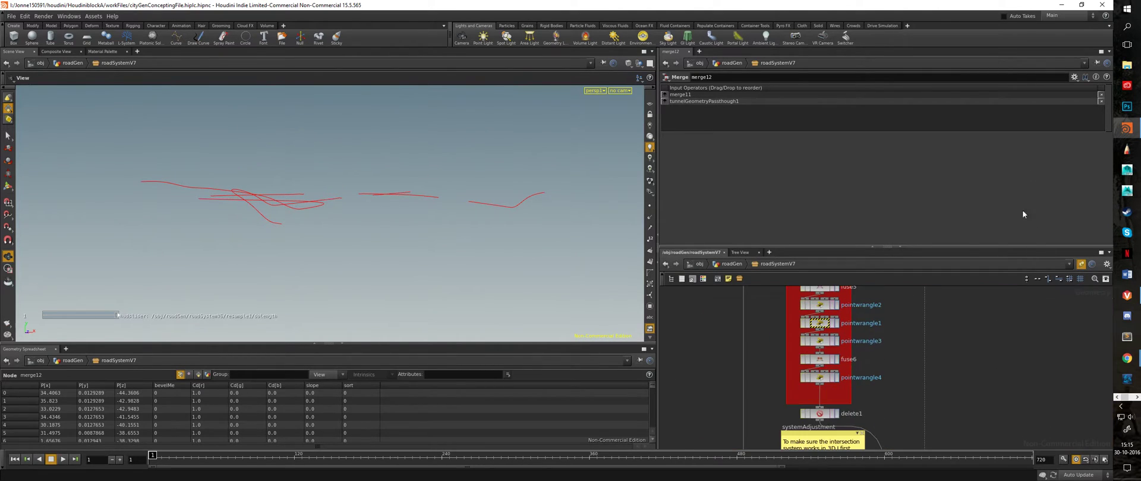
middle_drag(992, 380, 969, 147)
middle_drag(916, 281, 920, 326)
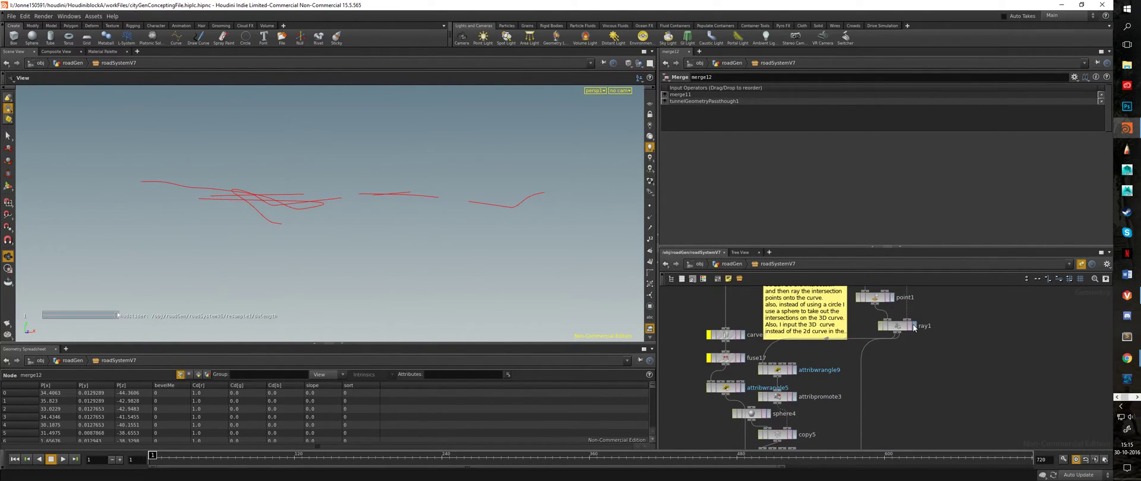
drag(398, 205, 352, 216)
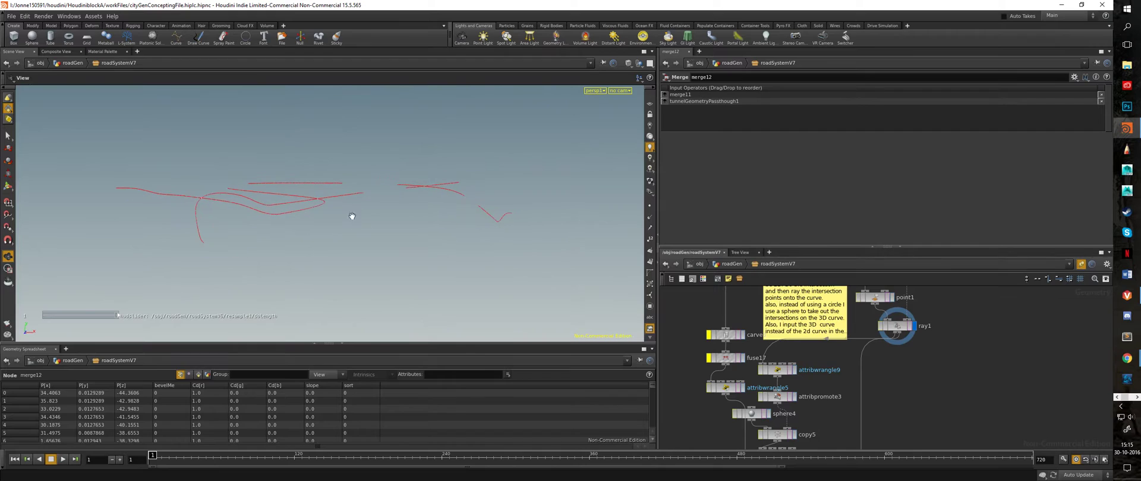
Display the connectivity1 node above merge1 and examine the spheres placed at the intersections
middle_drag(803, 414, 822, 387)
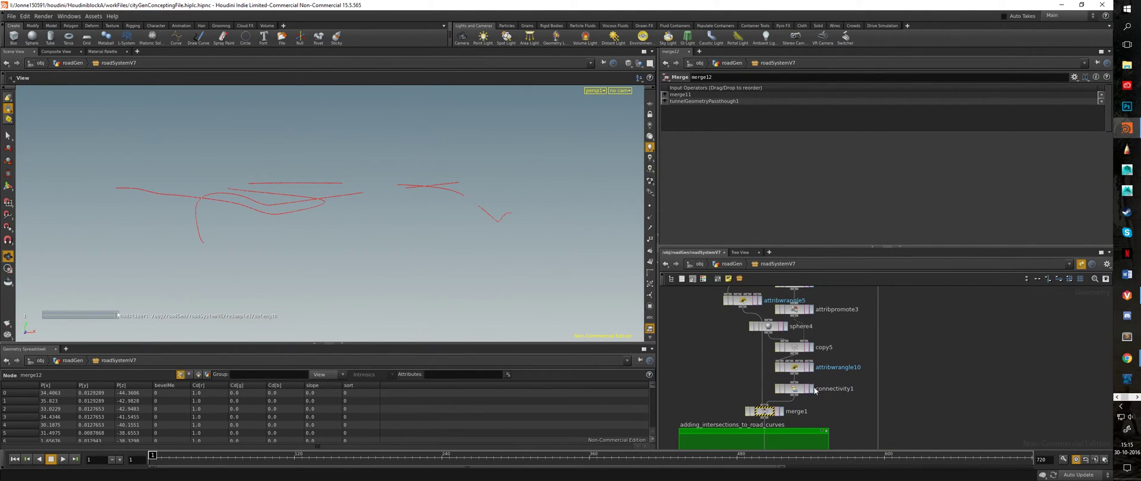
click(812, 389)
drag(295, 240, 413, 309)
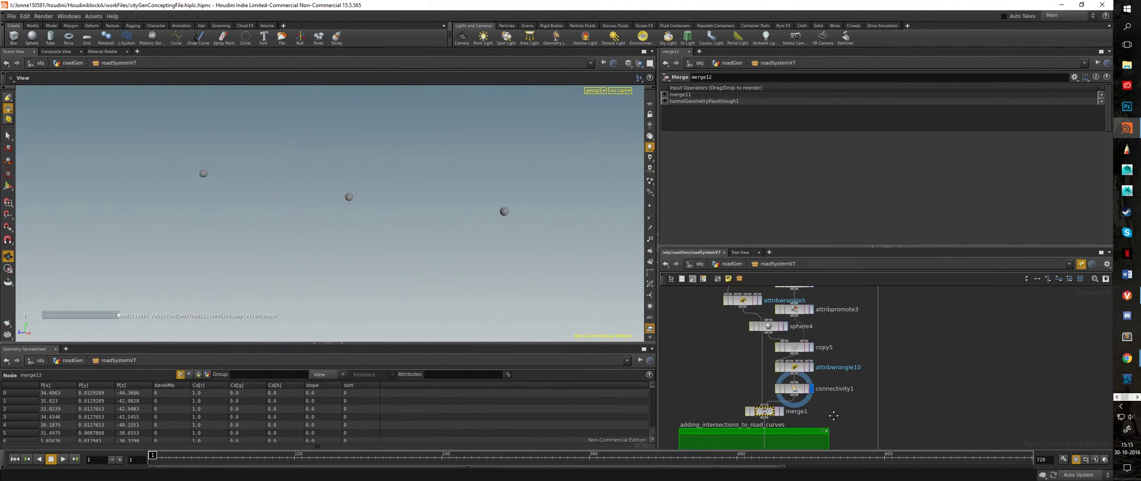
Display the join2 node in the green section above merge10 and examine its road geometry
middle_drag(834, 416, 818, 267)
middle_drag(838, 377, 818, 293)
middle_drag(797, 395, 786, 255)
middle_drag(871, 350, 822, 247)
middle_drag(848, 305, 662, 151)
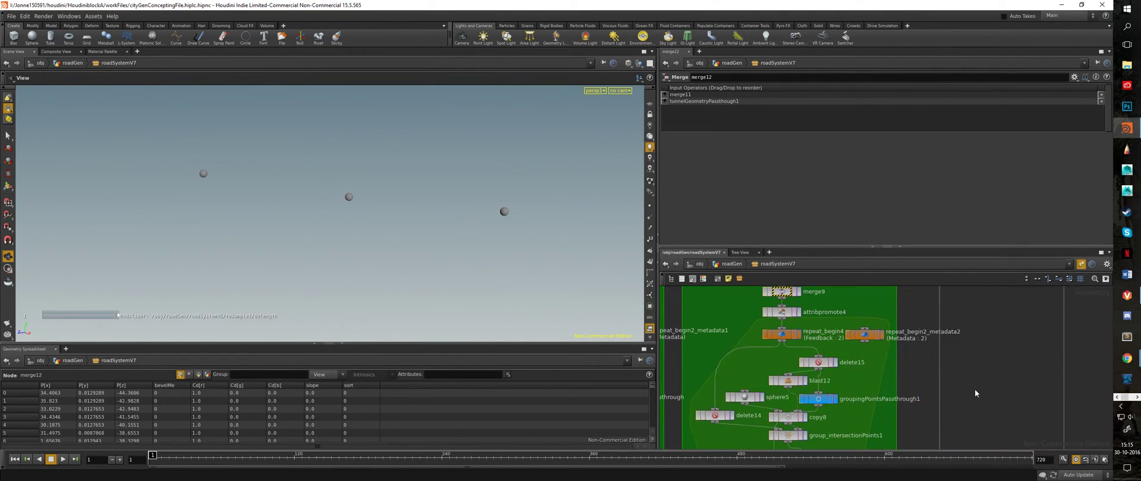
middle_drag(962, 412, 975, 337)
middle_drag(912, 388, 907, 286)
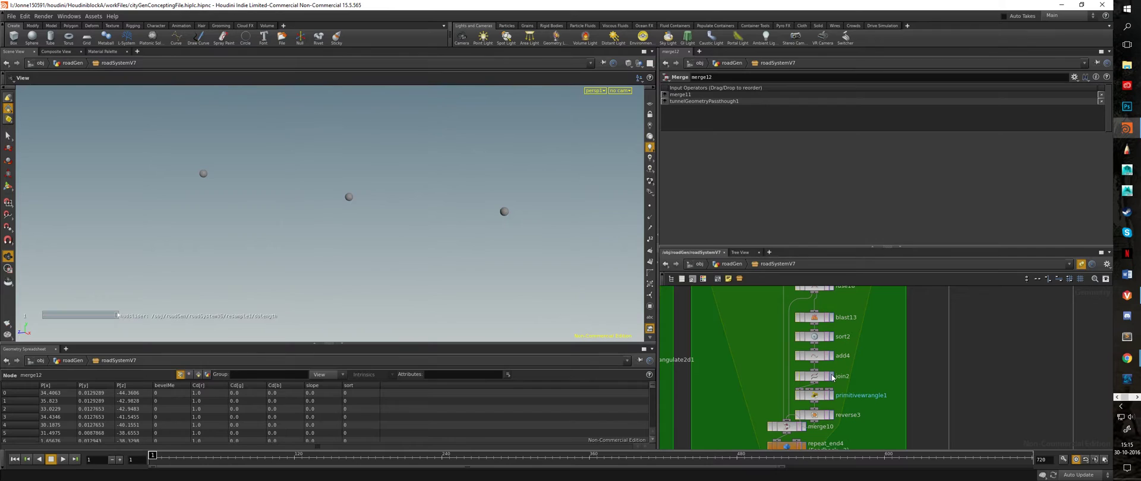
click(832, 376)
drag(369, 174, 413, 220)
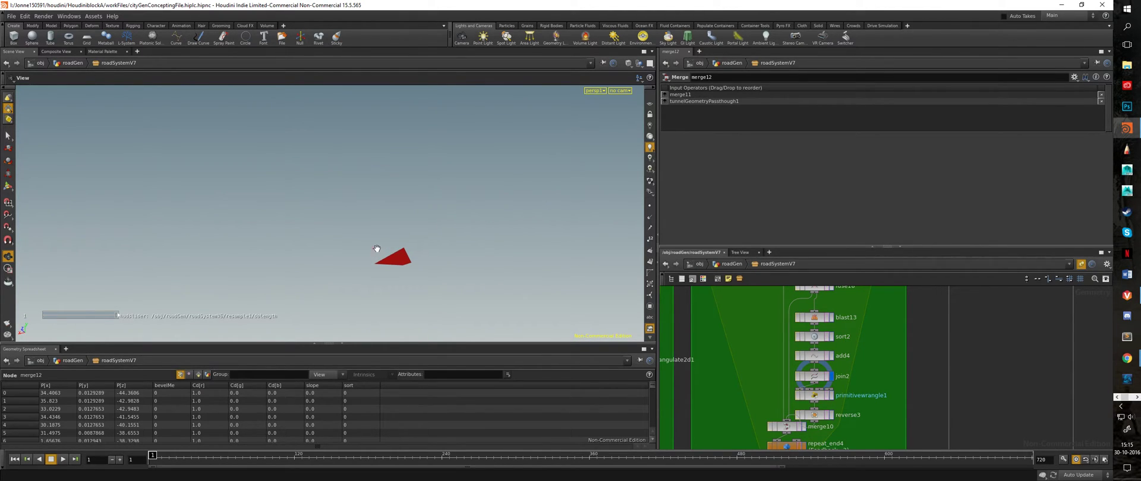
Display the delete8 node in the deleting_UnnecessaryAttributesNGroups section and inspect a road intersection up close
middle_drag(920, 376, 998, 206)
middle_drag(884, 357, 1085, 359)
click(846, 360)
right_drag(533, 231, 663, 271)
middle_drag(574, 295, 506, 224)
drag(505, 223, 469, 183)
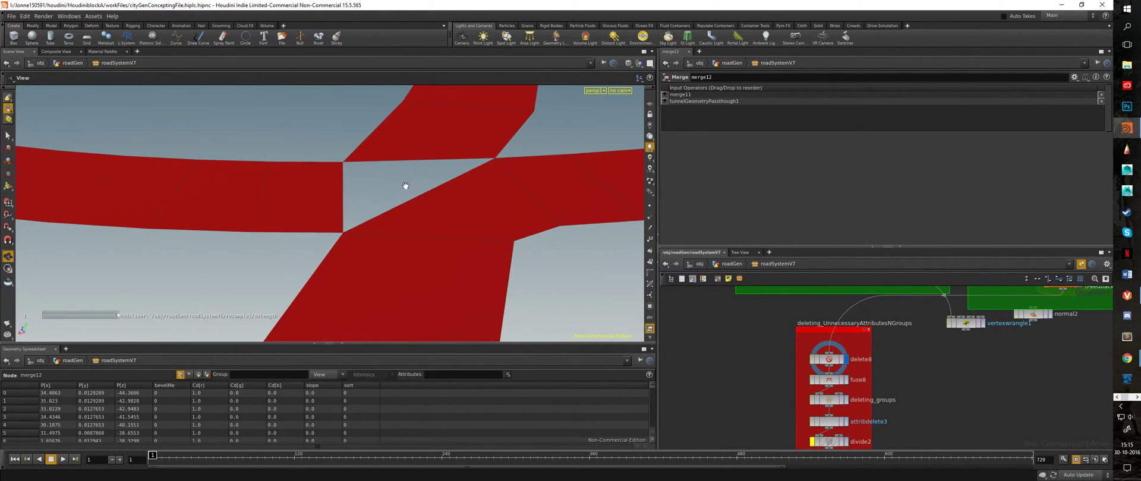
Display the output1 node below the decorating section and inspect the same intersection on the finished roads
middle_drag(916, 387, 912, 236)
middle_drag(921, 410, 923, 336)
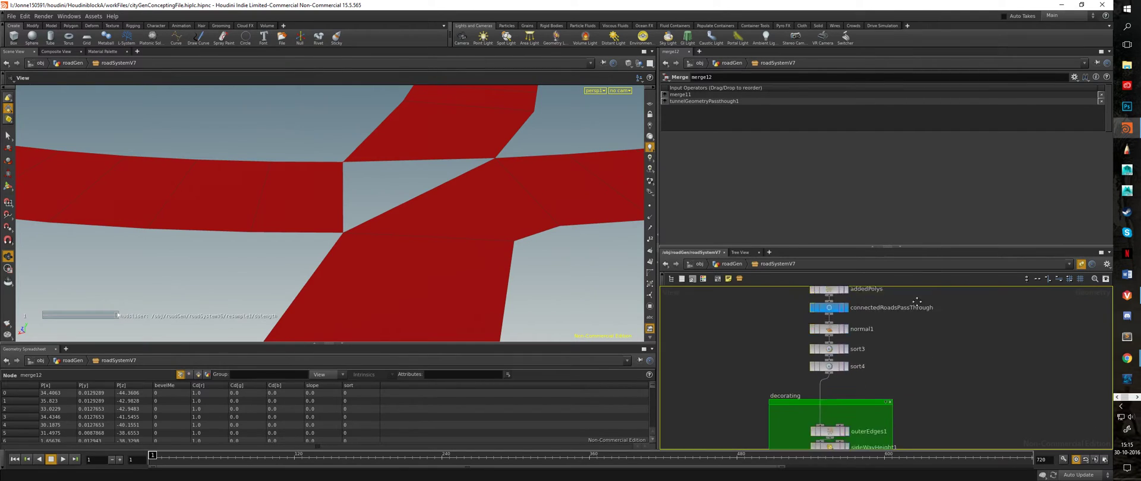
middle_drag(935, 443, 942, 338)
middle_drag(856, 425, 817, 322)
middle_drag(815, 438, 801, 319)
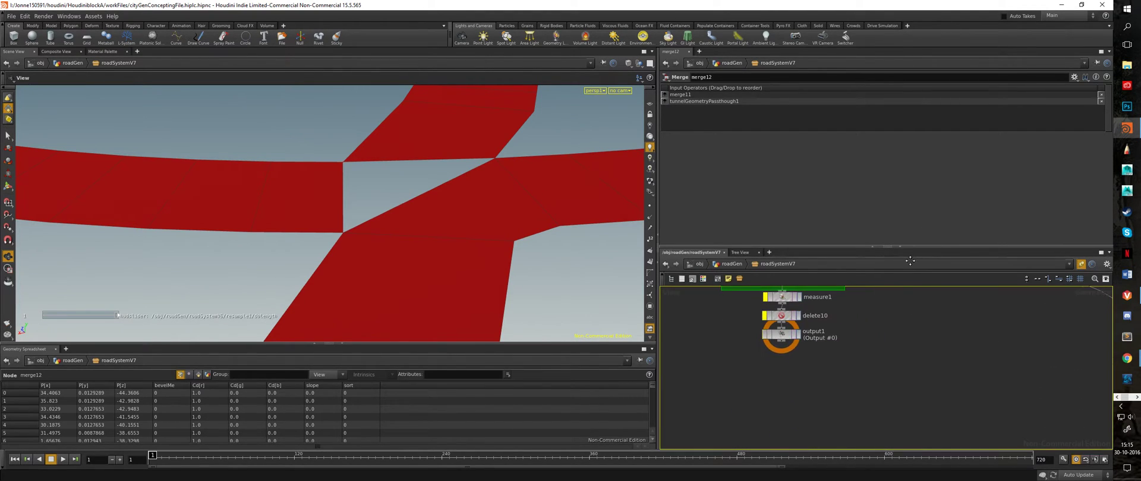
click(799, 336)
scroll(499, 192, down, 4)
scroll(412, 156, up, 3)
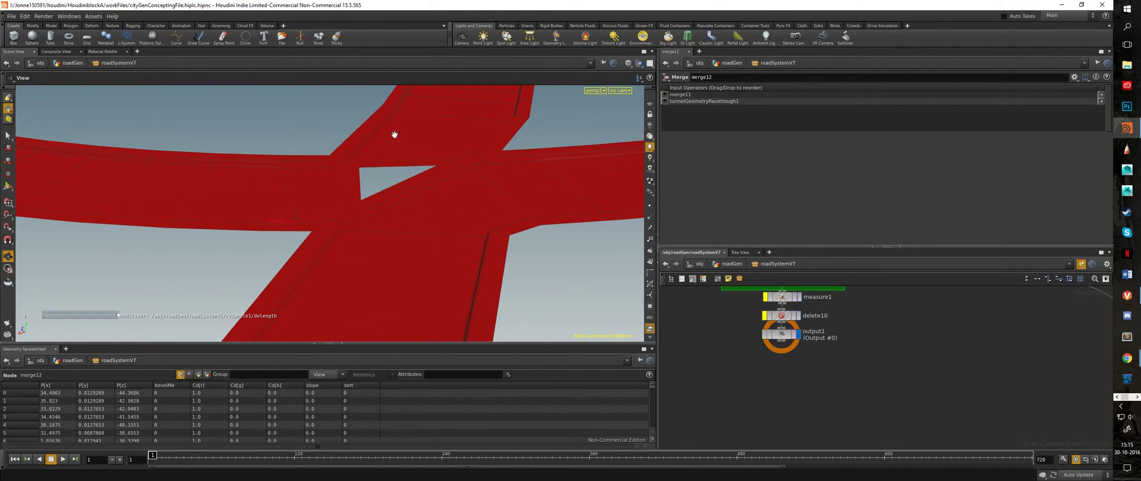
Examine the other road crossings in the output1 result, ending close up on the curved roads' intersection
right_drag(507, 199, 289, 175)
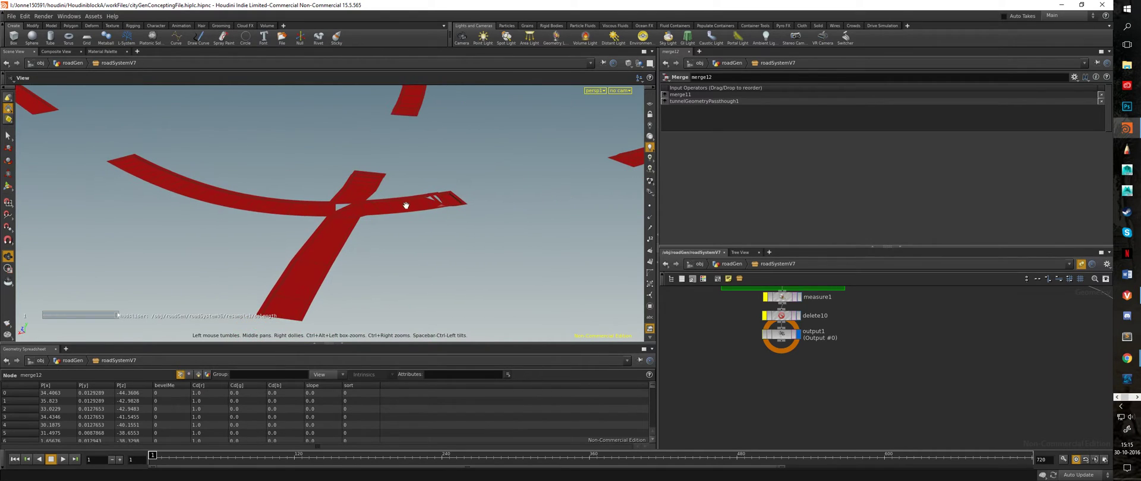
drag(407, 206, 121, 181)
right_drag(121, 180, 415, 210)
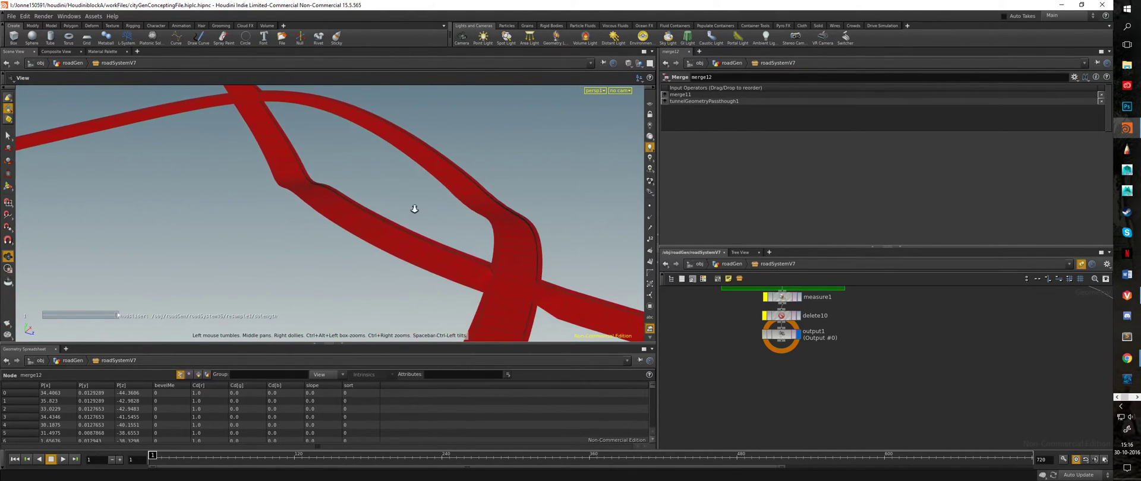
middle_drag(414, 209, 359, 190)
drag(358, 191, 364, 167)
right_drag(364, 166, 411, 159)
drag(411, 158, 398, 195)
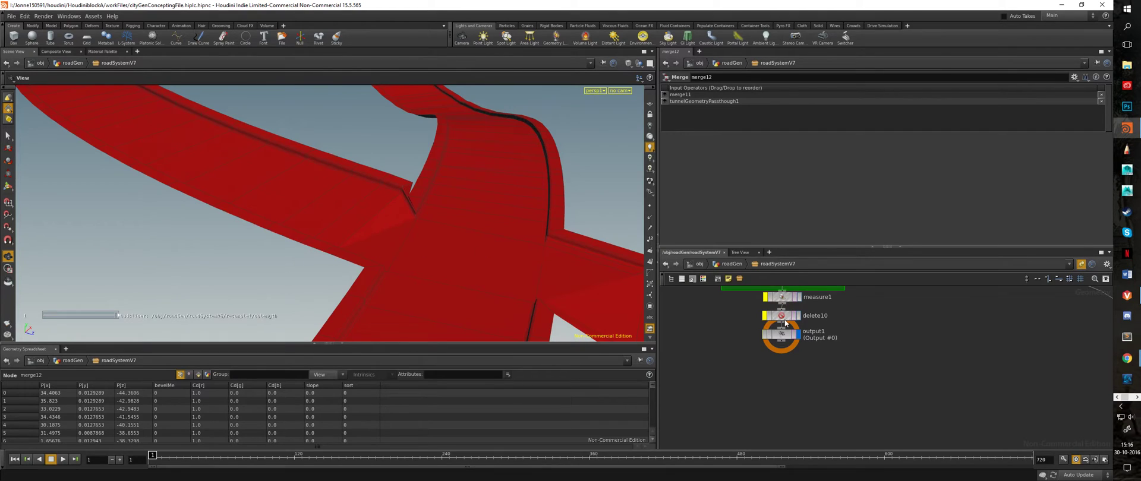
Display the merge12 node at the end of the network and survey the roads and tunnels on the terrain
middle_drag(866, 305, 890, 449)
scroll(911, 375, down, 3)
middle_drag(943, 362, 817, 426)
scroll(808, 425, down, 1)
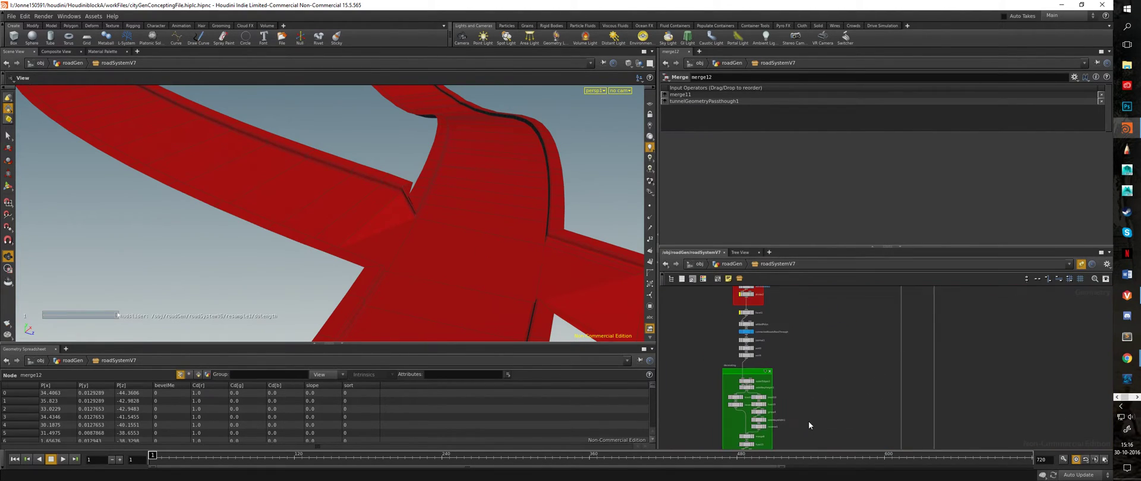
scroll(808, 424, down, 1)
middle_drag(928, 412, 906, 254)
scroll(891, 364, up, 4)
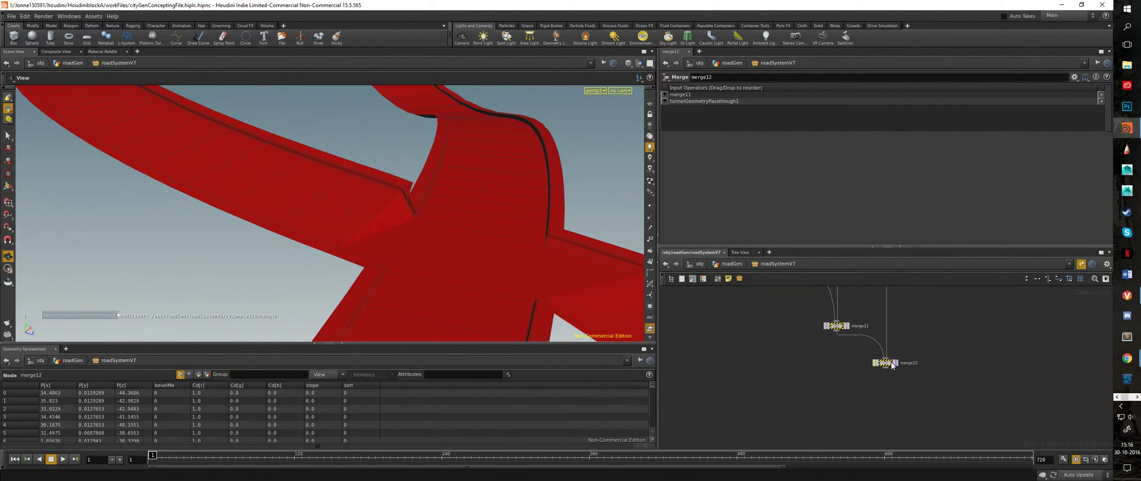
scroll(891, 364, up, 1)
click(900, 364)
right_drag(492, 170, 92, 93)
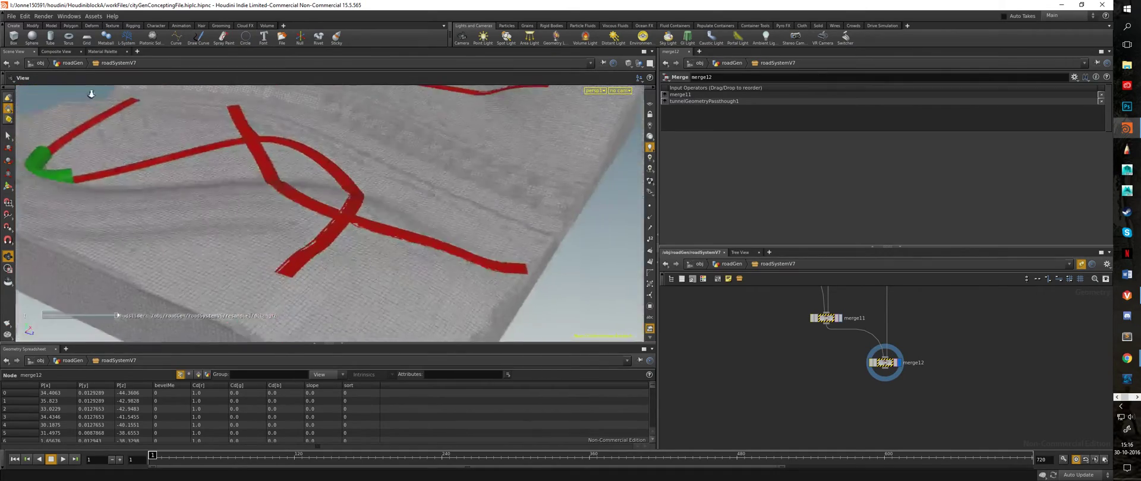
drag(333, 220, 519, 190)
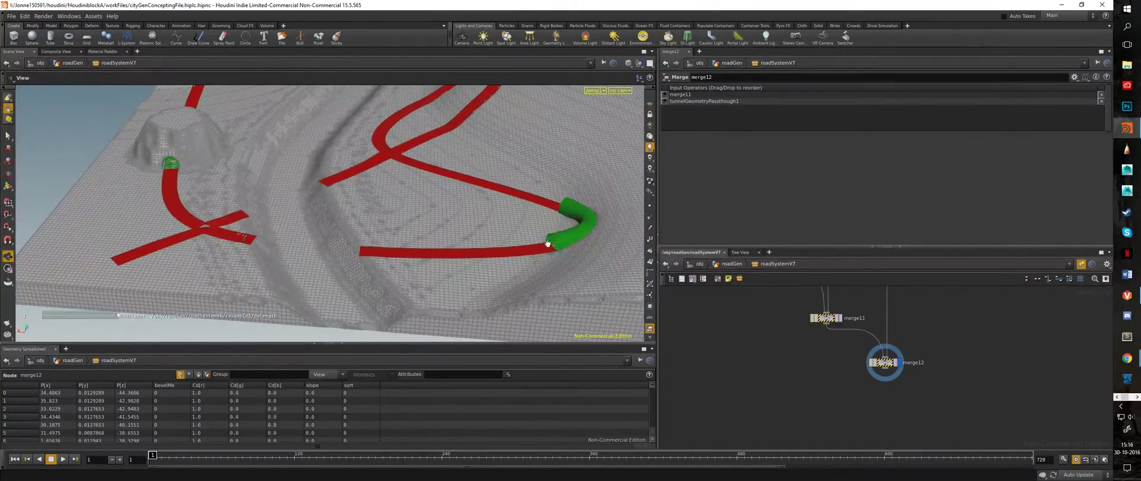
Examine the tunnel through the hill and the road leading away from it across the terrain
drag(288, 130, 226, 97)
middle_drag(227, 97, 333, 179)
scroll(331, 191, up, 5)
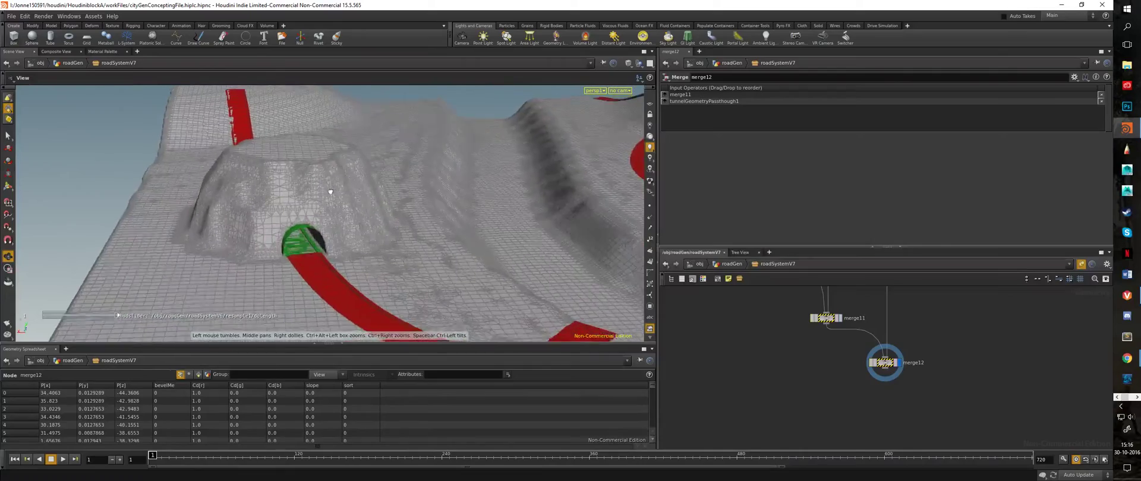
drag(331, 192, 443, 226)
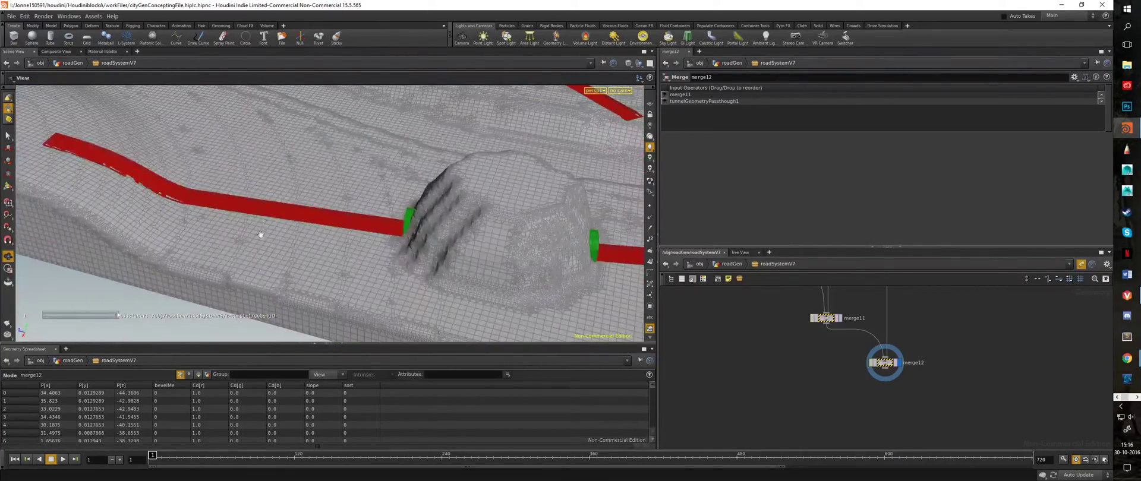
drag(367, 138, 367, 138)
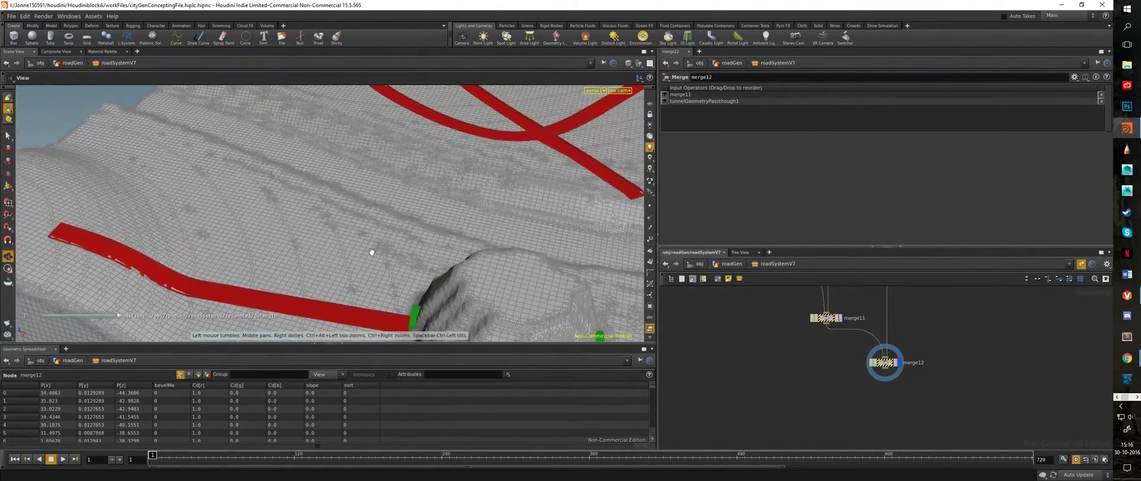
drag(372, 252, 294, 144)
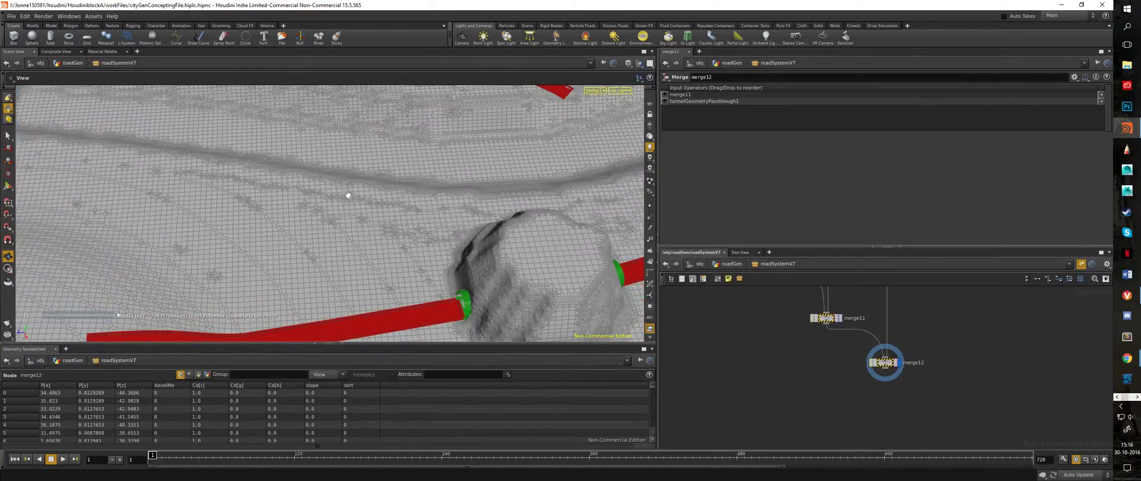
drag(395, 188, 369, 194)
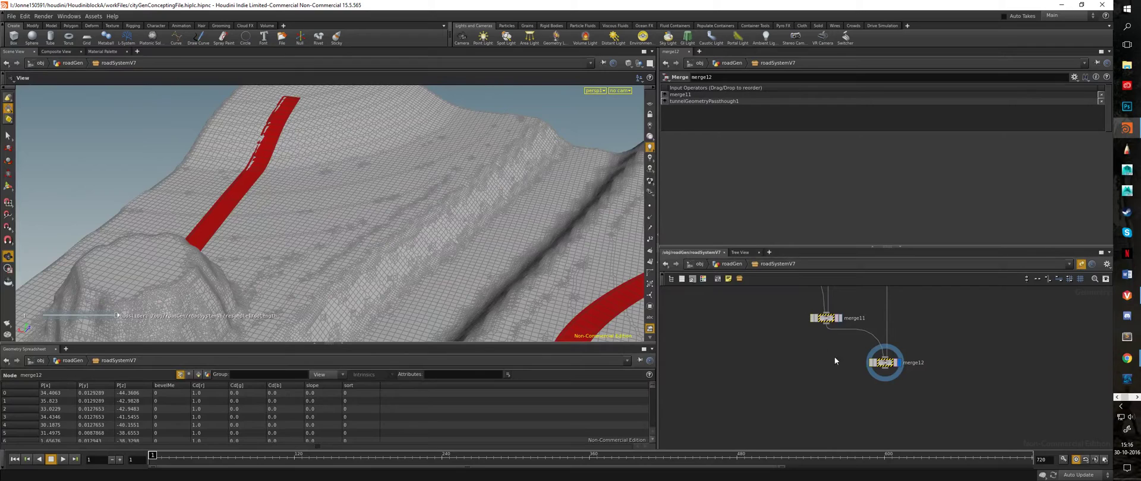
Display the add3 node below fuse12 and inspect the arched tunnel cross-section from the front
middle_drag(967, 300, 953, 477)
middle_drag(933, 303, 925, 439)
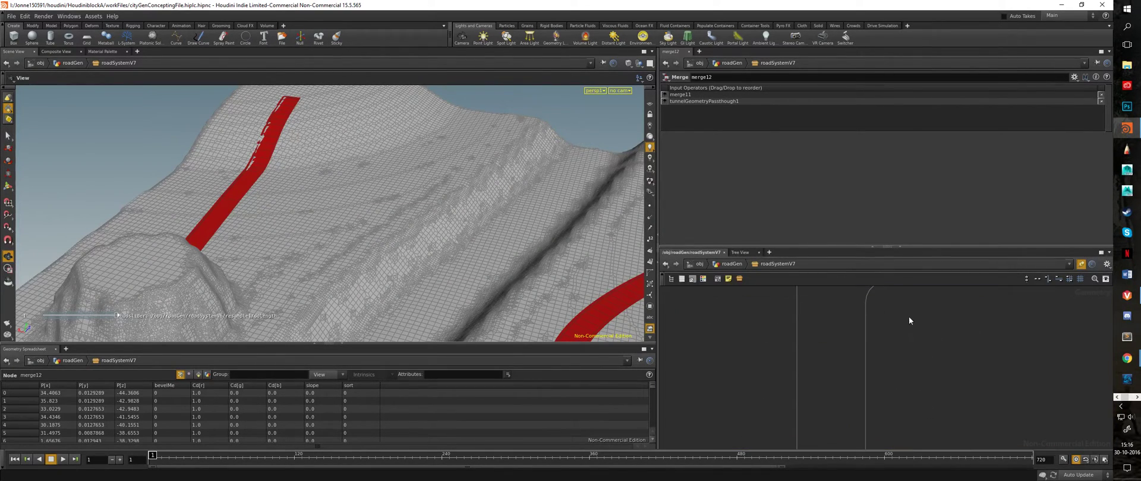
middle_drag(910, 321, 918, 464)
middle_drag(962, 340, 969, 458)
middle_drag(947, 320, 968, 448)
middle_drag(973, 372, 998, 433)
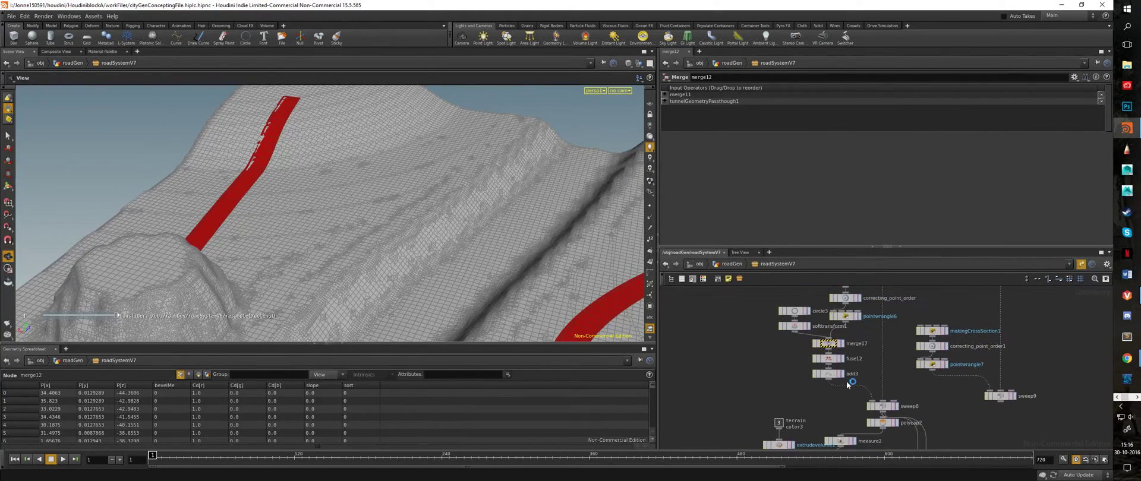
click(844, 376)
key(space+g)
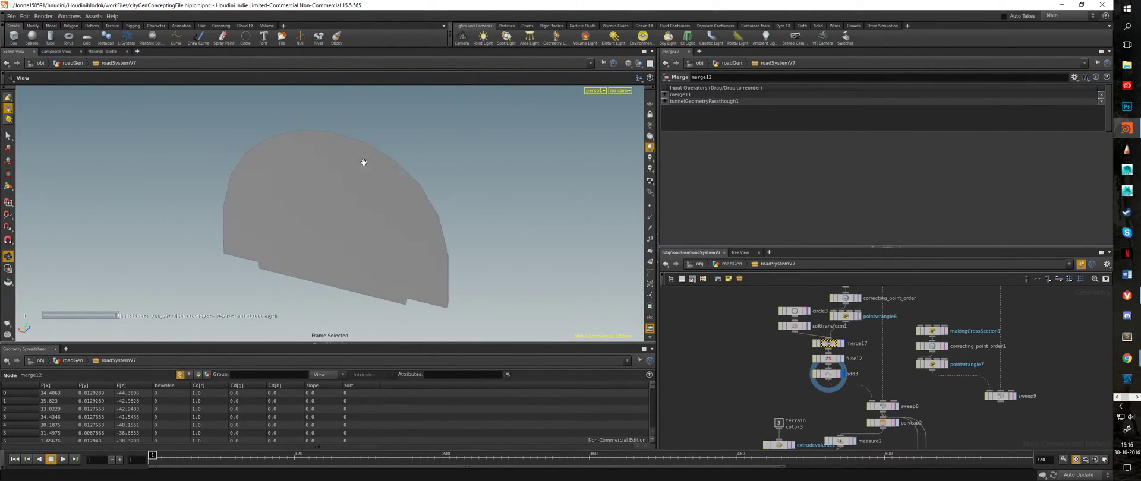
drag(364, 163, 382, 187)
Display the node directly below sweep8 and inspect both swept tunnel volumes
middle_drag(898, 386, 902, 353)
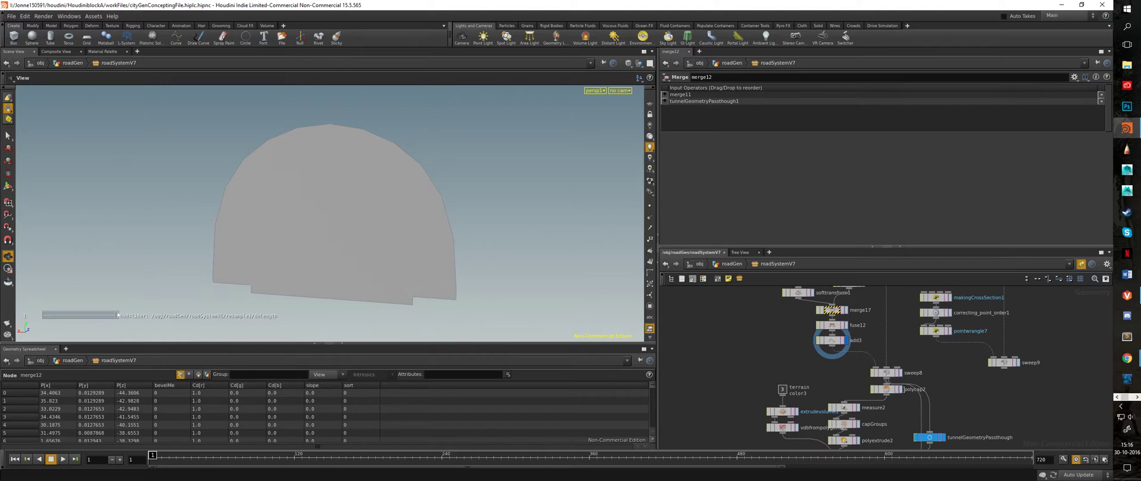
click(901, 389)
drag(438, 181, 315, 215)
drag(445, 199, 568, 302)
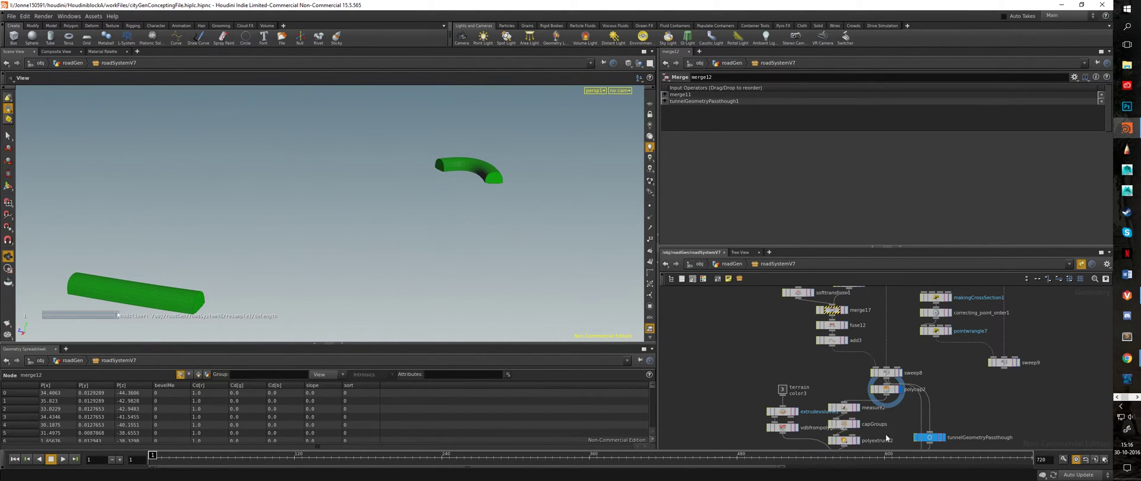
Display the vdbfrompolygons1 node below polyextrude2 and view the tunnel volumes from several sides
middle_drag(886, 438, 865, 353)
click(851, 350)
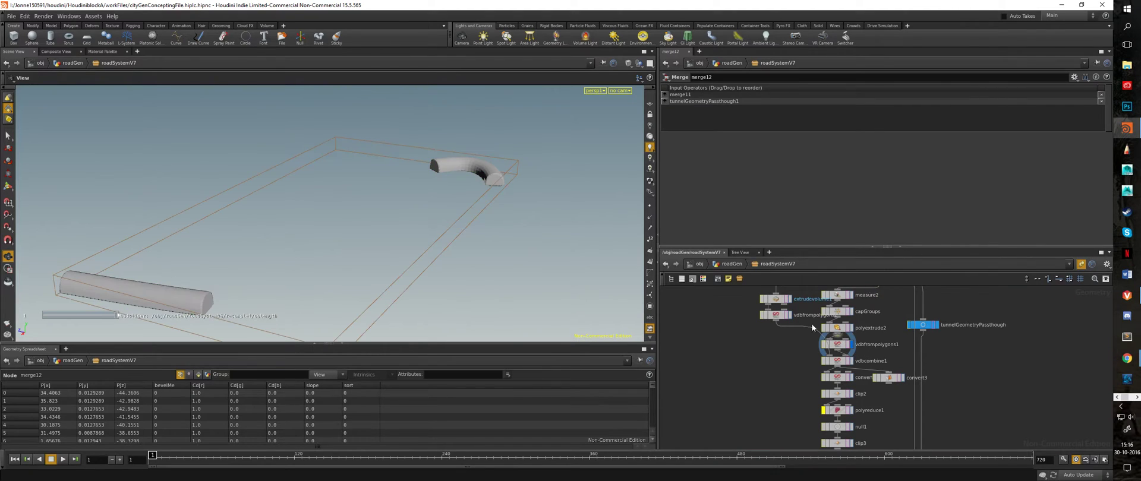
drag(356, 223, 546, 202)
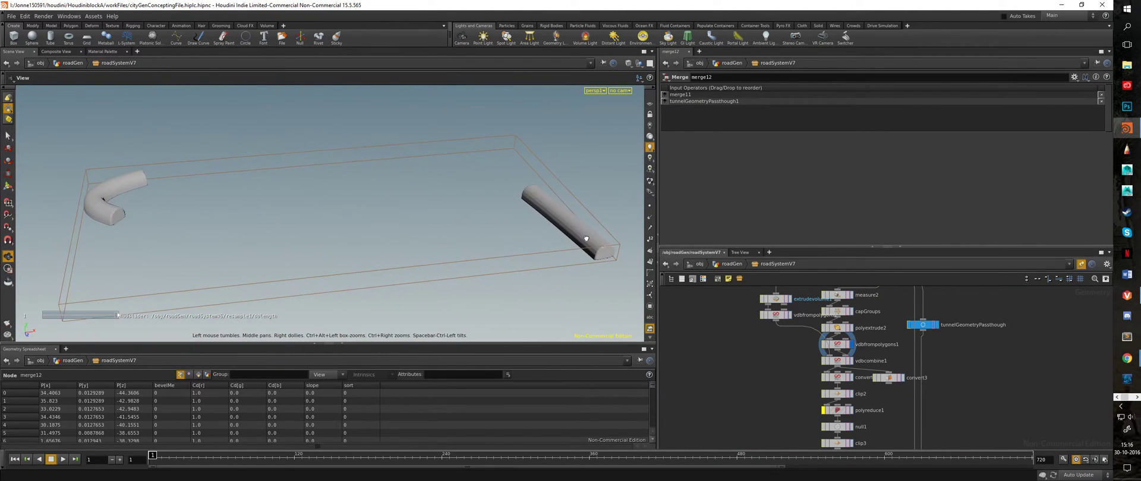
drag(565, 235, 530, 227)
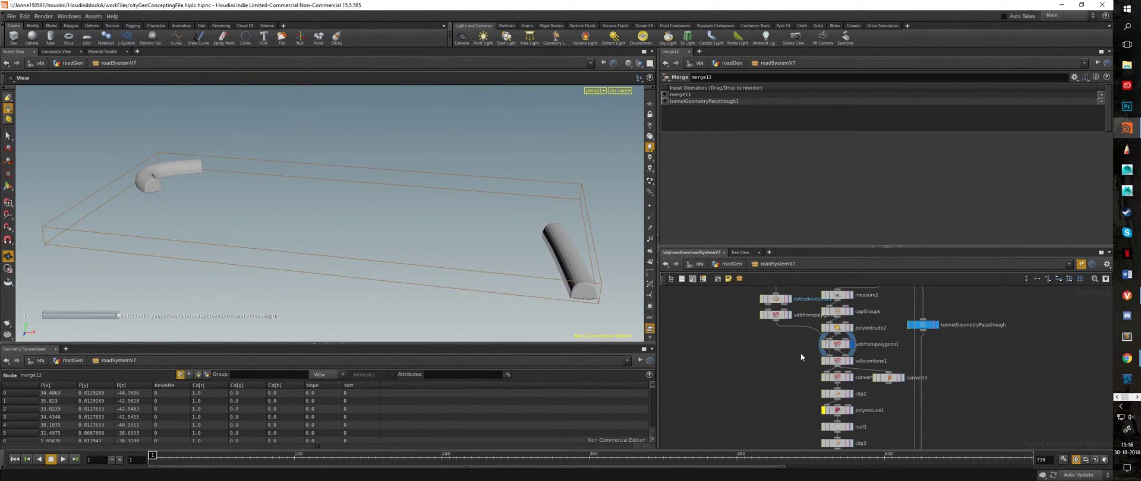
Display the vdbcombine1 node and inspect the tunnel openings cut into the terrain volume
click(851, 362)
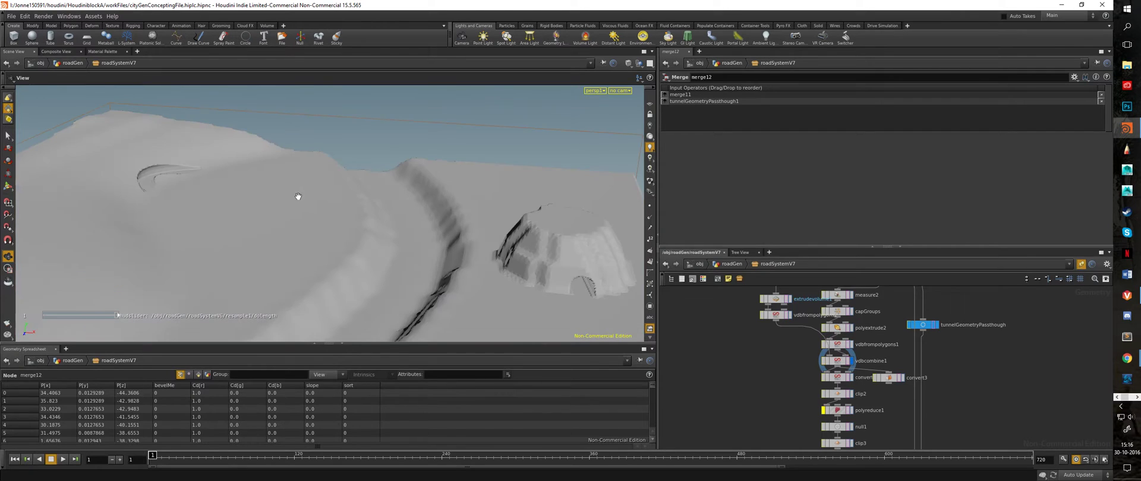
drag(315, 184, 410, 229)
right_drag(411, 230, 632, 244)
drag(503, 260, 183, 98)
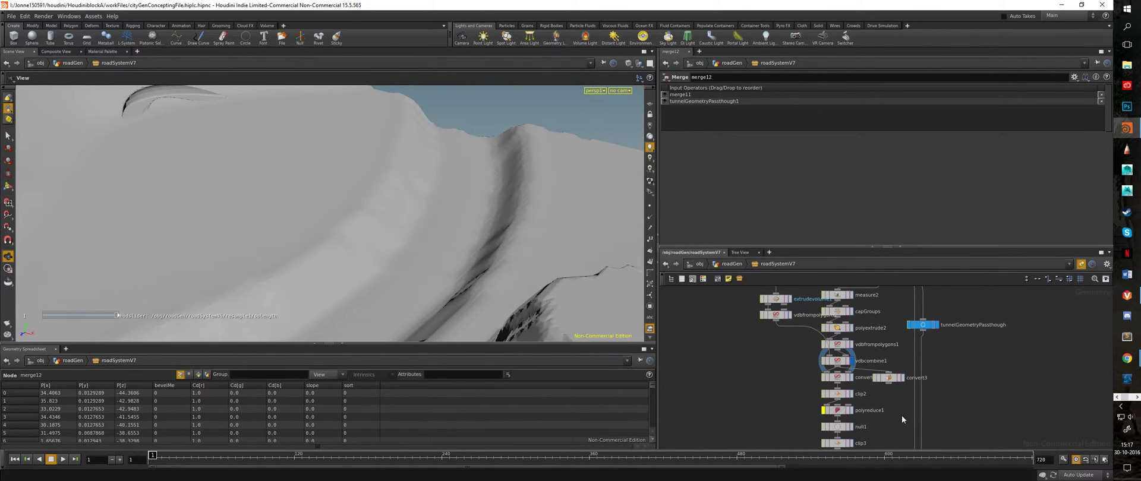
Display the tunneledTerrainPassthough node below fuse16 and survey the converted terrain mesh from different sides
middle_drag(902, 417, 898, 295)
click(849, 355)
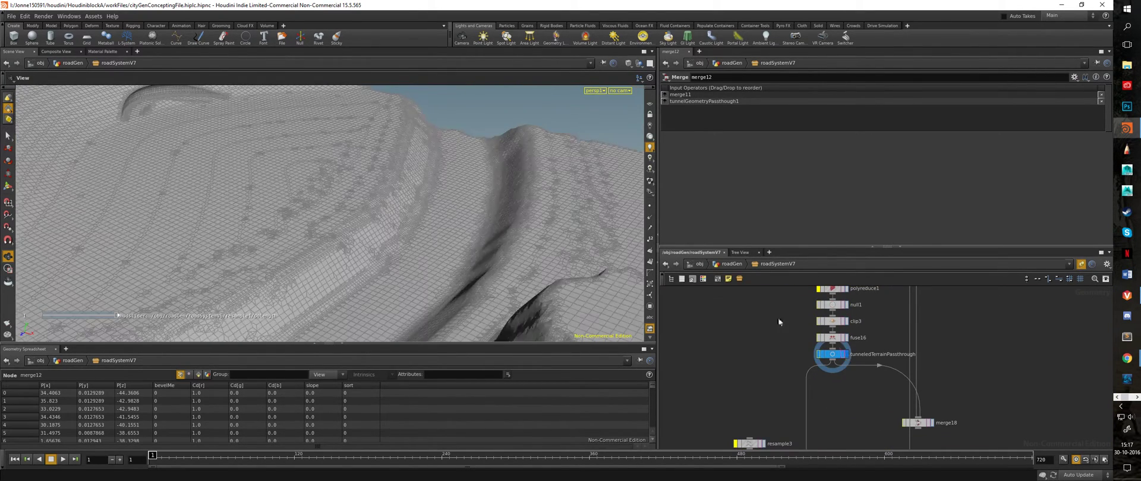
drag(484, 179, 311, 162)
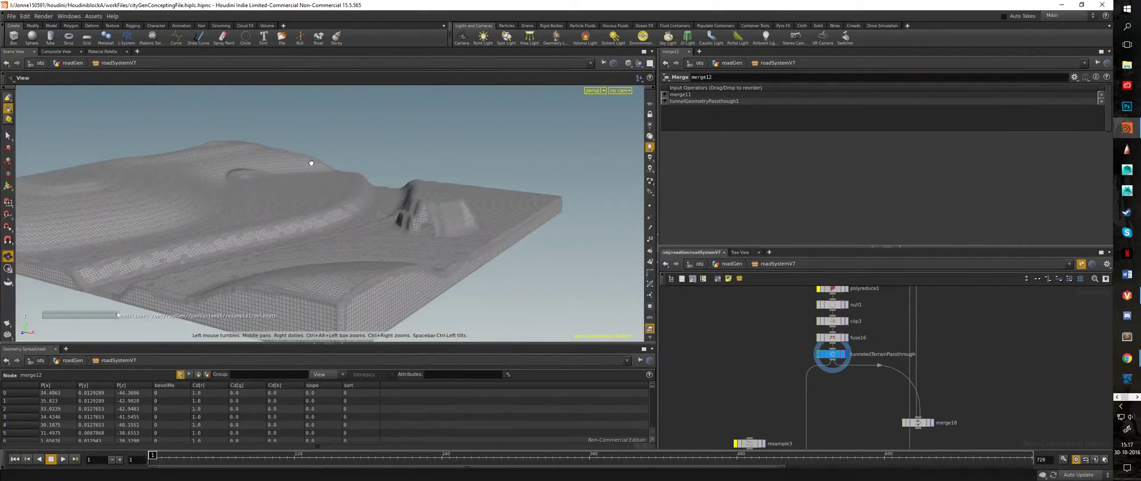
drag(456, 222, 307, 223)
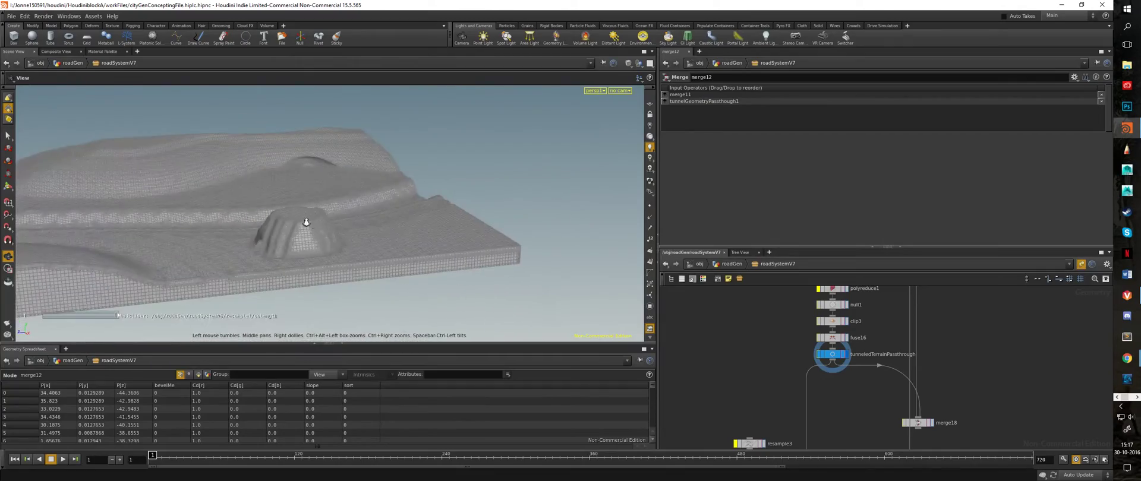
Examine the tunneled terrain's mesh density close up, ending on an overview of the hill and tunnel openings
right_drag(307, 222, 674, 241)
middle_drag(455, 230, 392, 209)
right_drag(437, 213, 339, 196)
drag(345, 216, 429, 233)
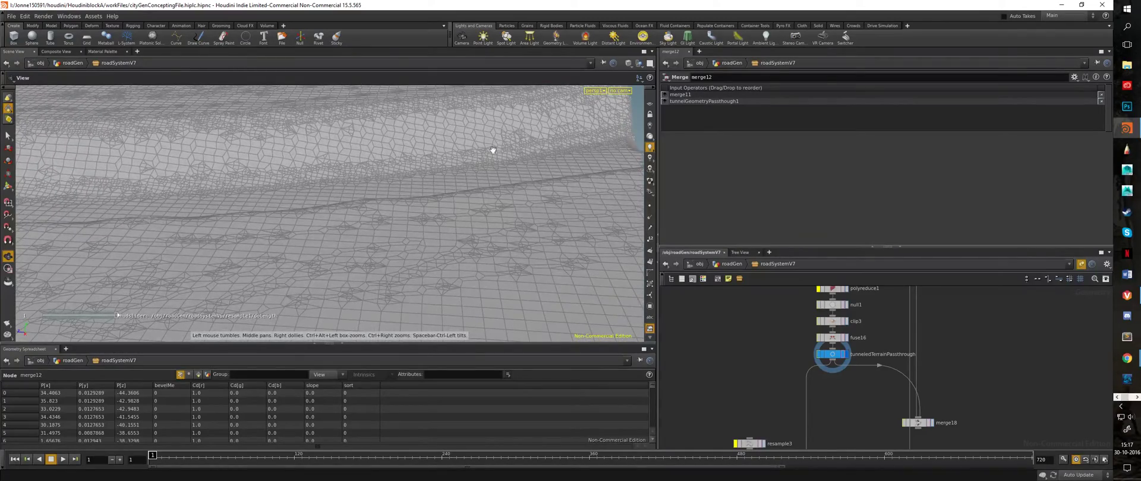
drag(540, 143, 345, 174)
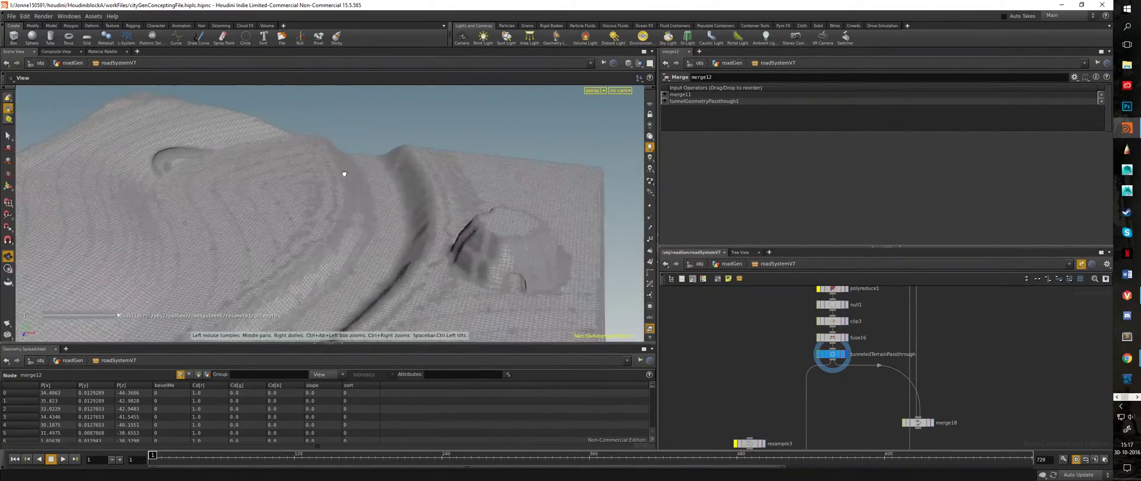
mouse_move(253, 218)
mouse_down()
mouse_move(285, 219)
mouse_move(311, 196)
mouse_move(268, 181)
mouse_move(237, 201)
mouse_move(247, 204)
mouse_up()
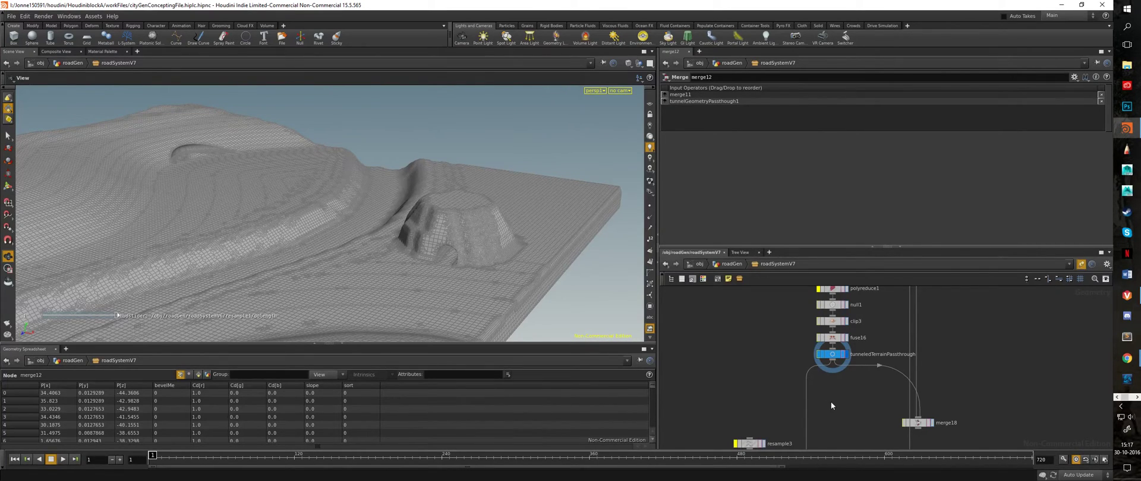
Display the merge12 node at the end of the network again and view the roads and tunnels on the terrain
middle_drag(867, 415, 835, 244)
scroll(853, 339, down, 5)
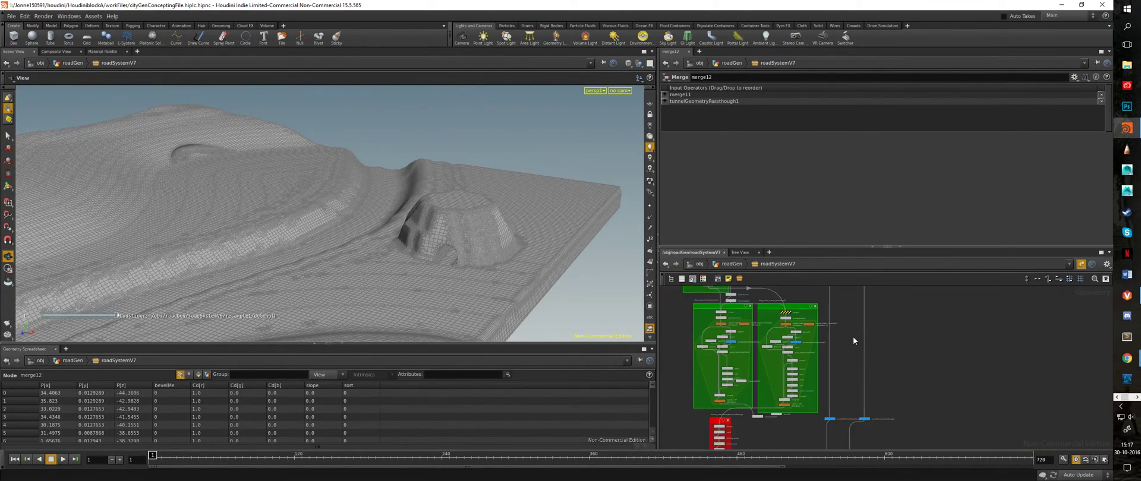
middle_drag(910, 410, 904, 267)
middle_drag(900, 380, 889, 238)
scroll(848, 339, up, 5)
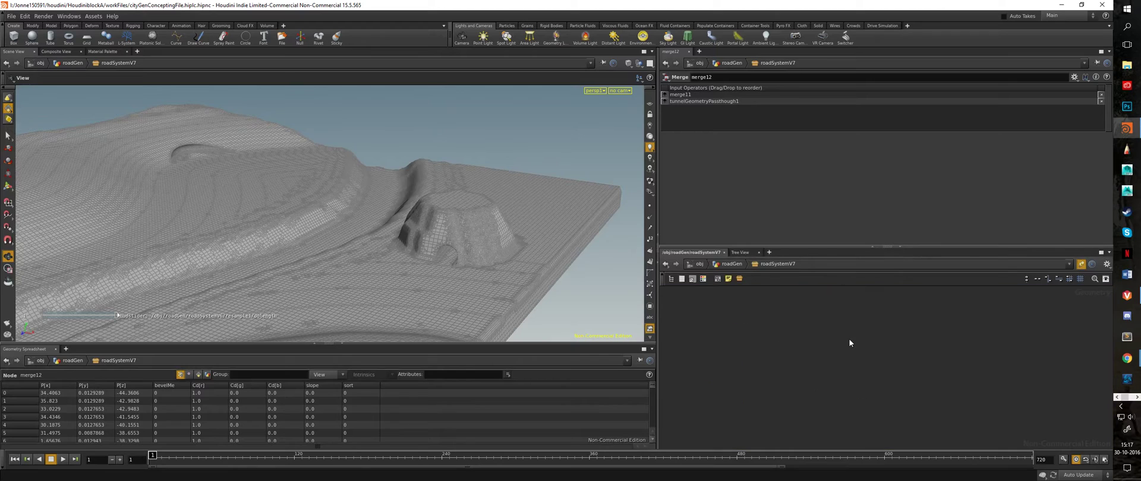
middle_drag(848, 339, 854, 454)
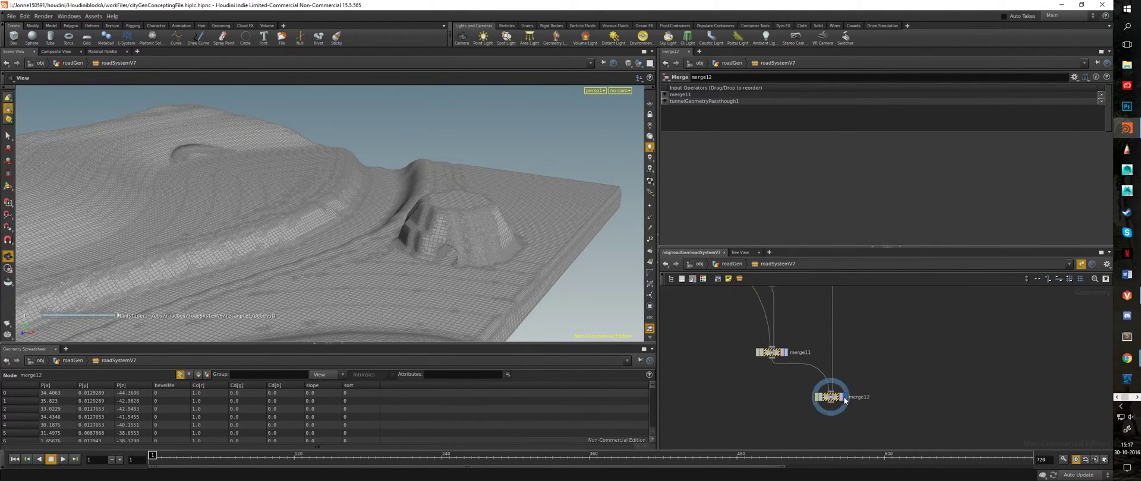
drag(433, 216, 398, 213)
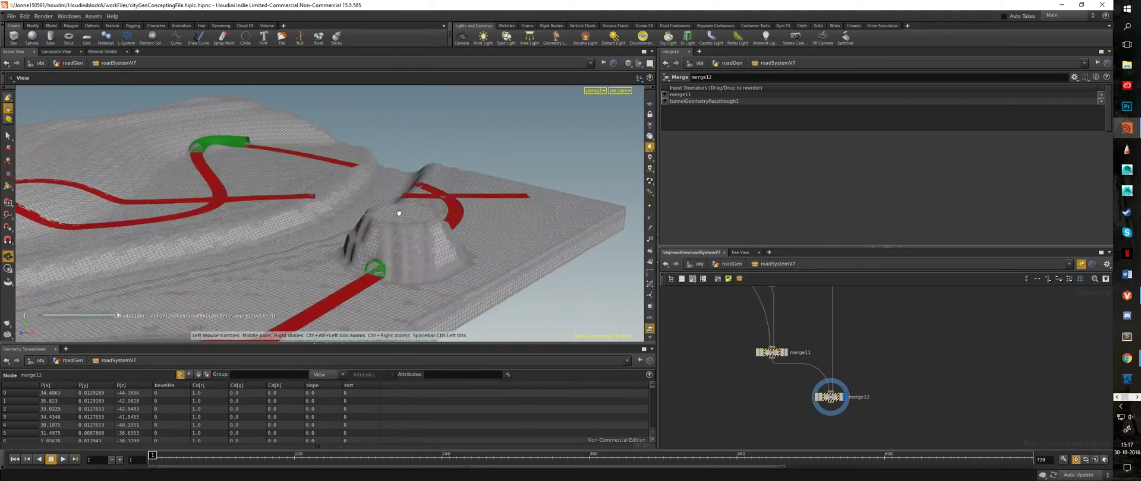
Return to the roadGen network, display the v8 road system and survey its roads from different angles
click(732, 264)
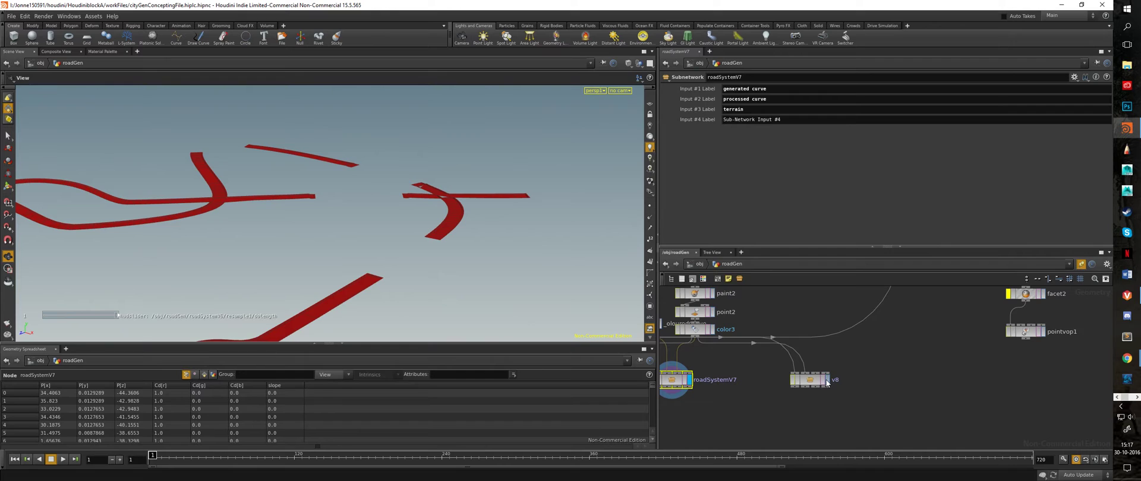
click(826, 380)
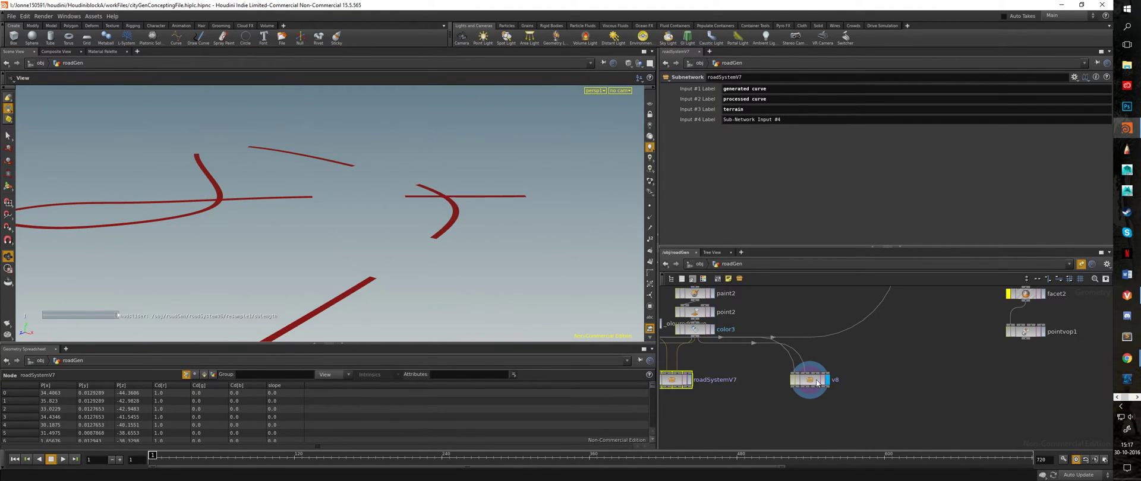
drag(406, 233, 313, 237)
right_drag(313, 237, 570, 273)
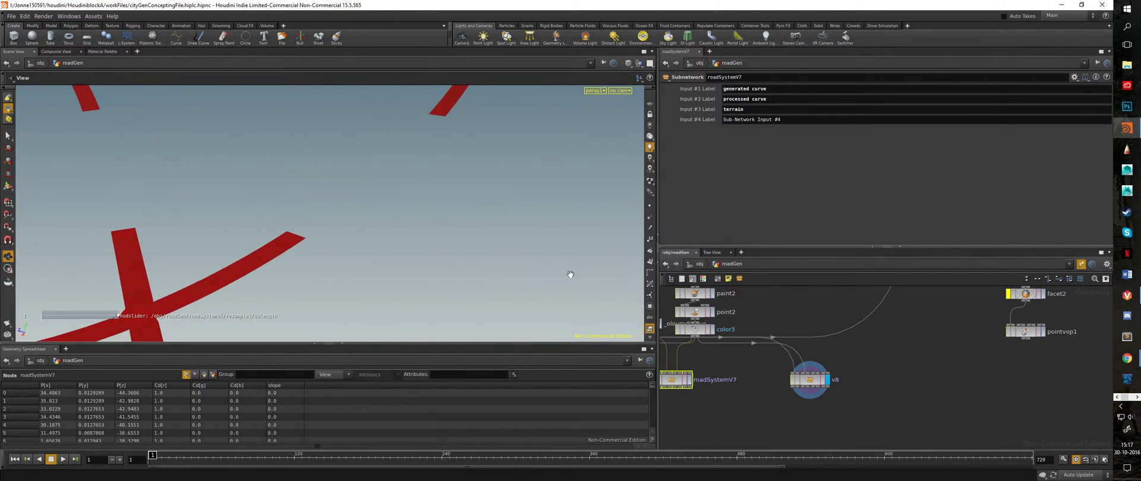
middle_drag(354, 269, 514, 217)
drag(514, 217, 287, 160)
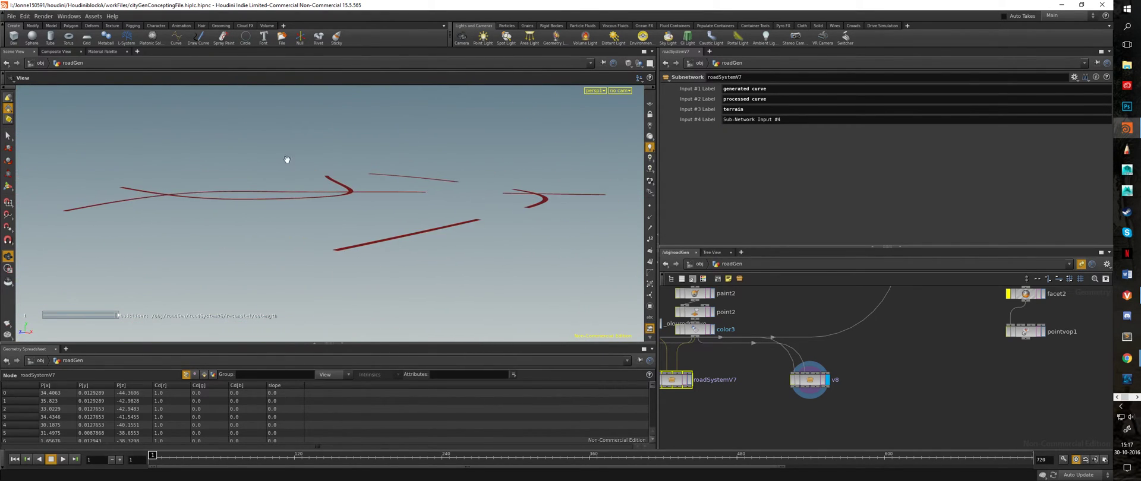
drag(467, 257, 582, 280)
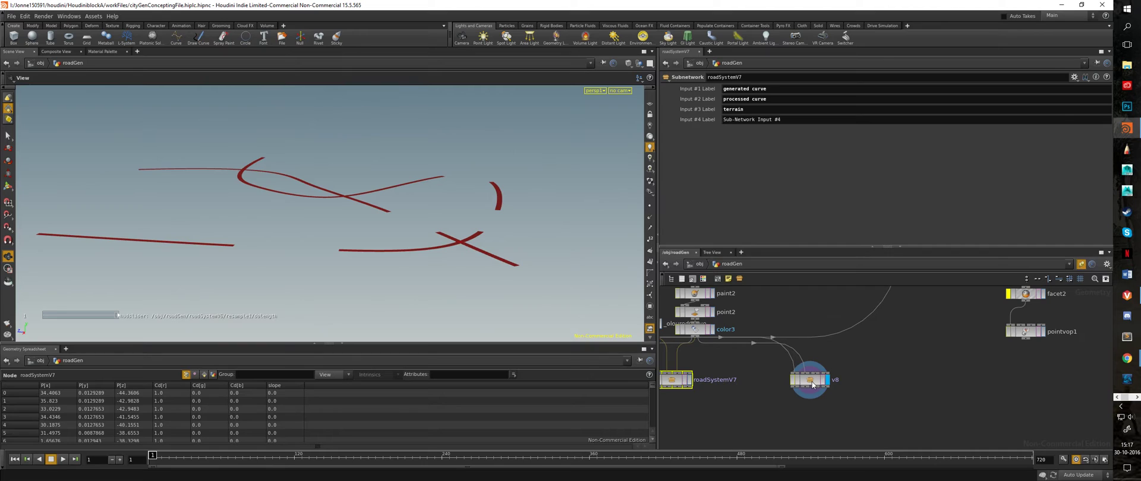
Open the v8 subnetwork and examine its road curves, moving in on one of the crossings
double_click(812, 382)
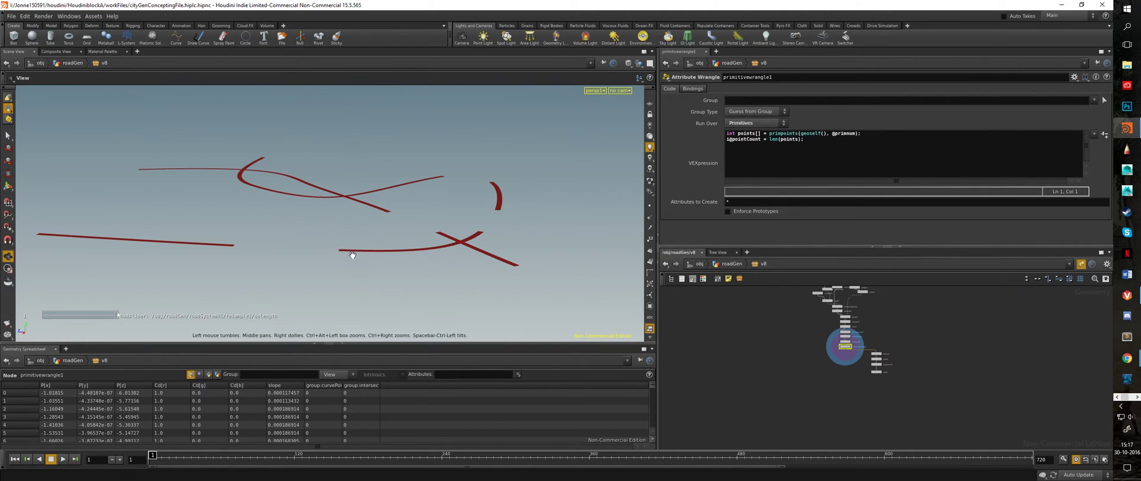
drag(347, 235, 374, 255)
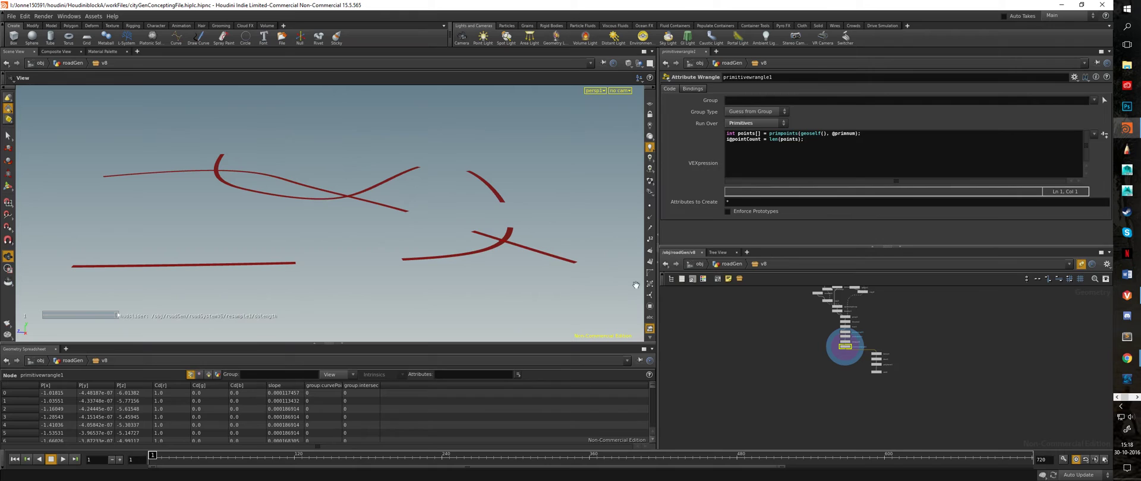
drag(406, 229, 423, 302)
right_drag(423, 301, 629, 249)
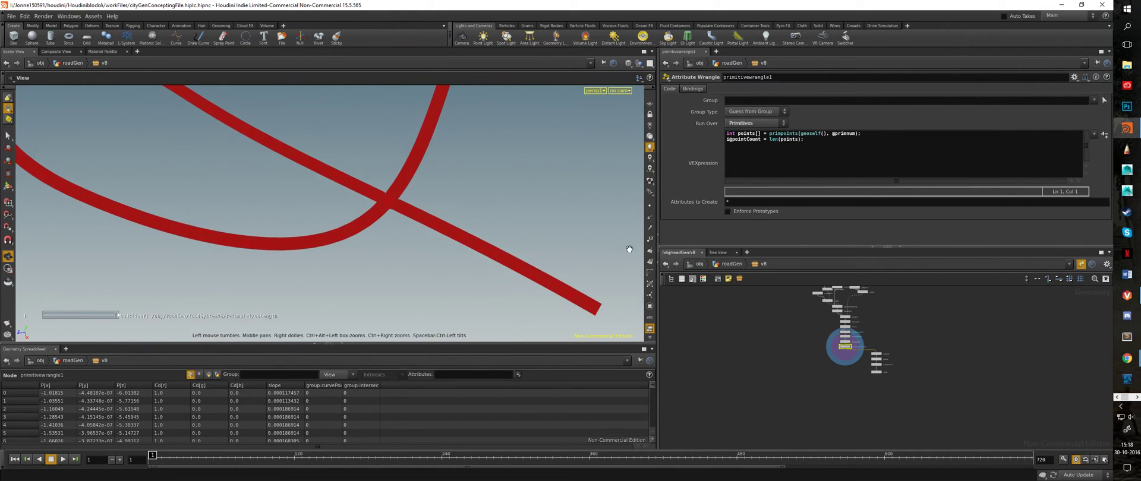
drag(410, 242, 390, 204)
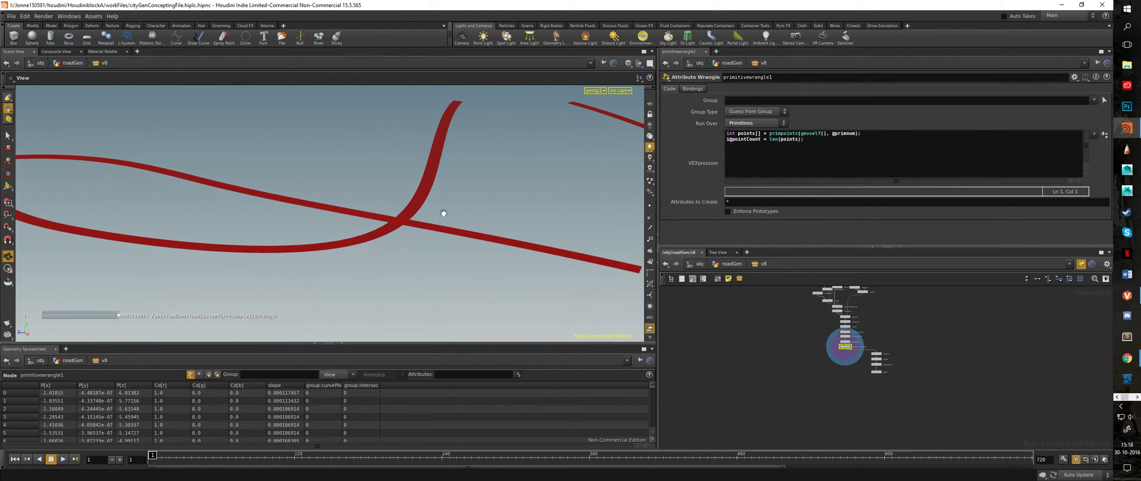
Display the add node below copy1, under the red section of the v8 network
scroll(890, 319, up, 10)
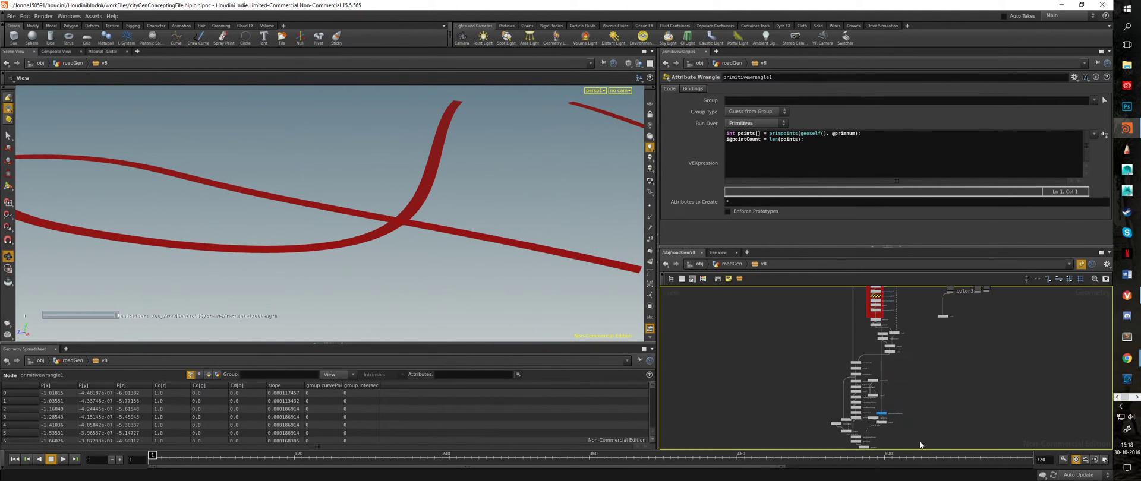
middle_drag(861, 381, 867, 355)
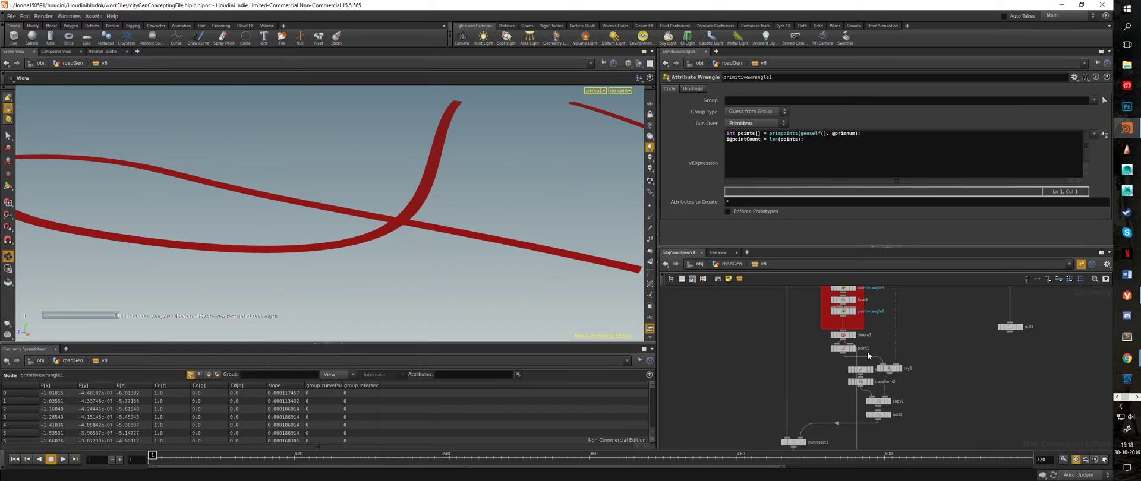
click(889, 415)
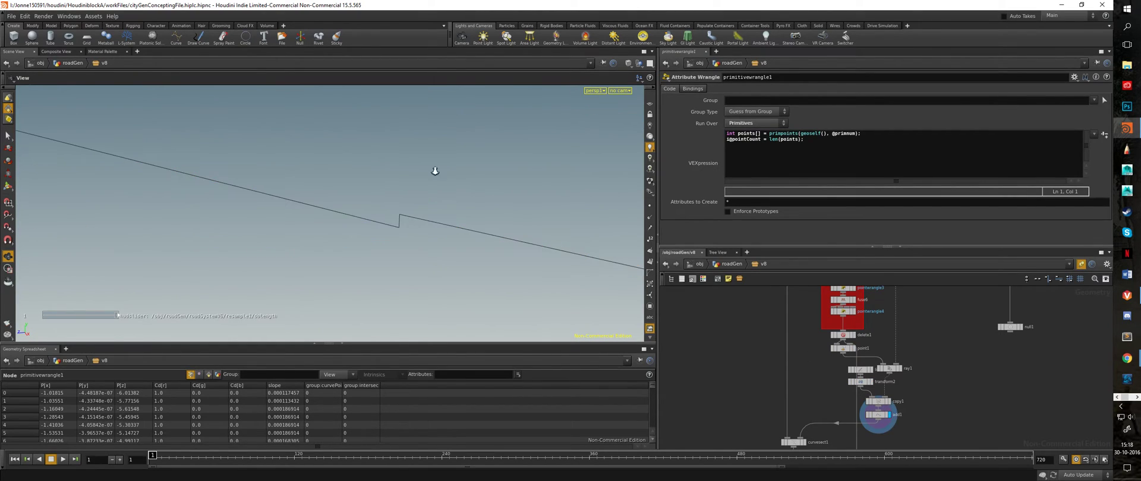
Display the ray1 node beside point1 and examine the coloured road curves and their crossings
click(902, 369)
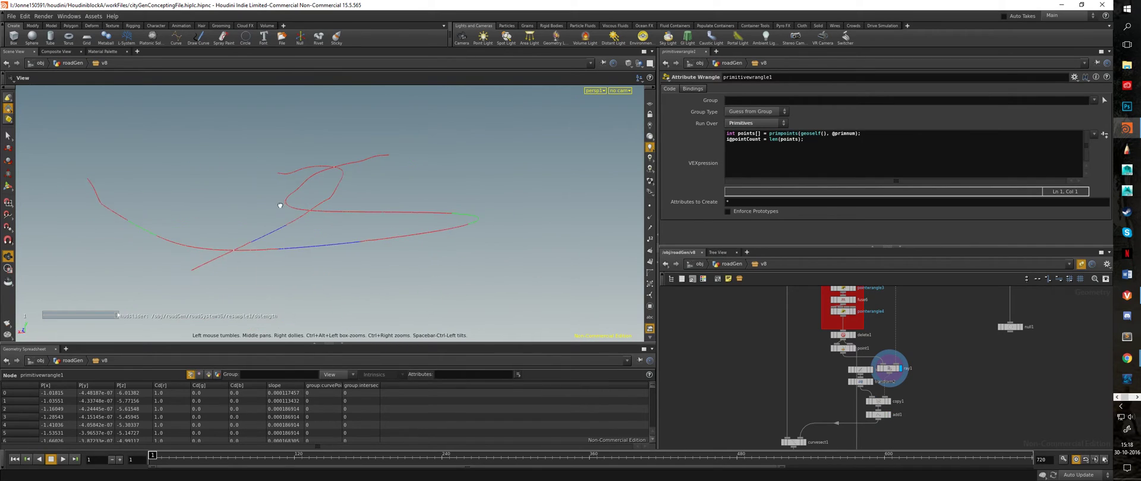
right_drag(280, 206, 362, 239)
middle_drag(122, 290, 352, 226)
right_drag(351, 226, 438, 218)
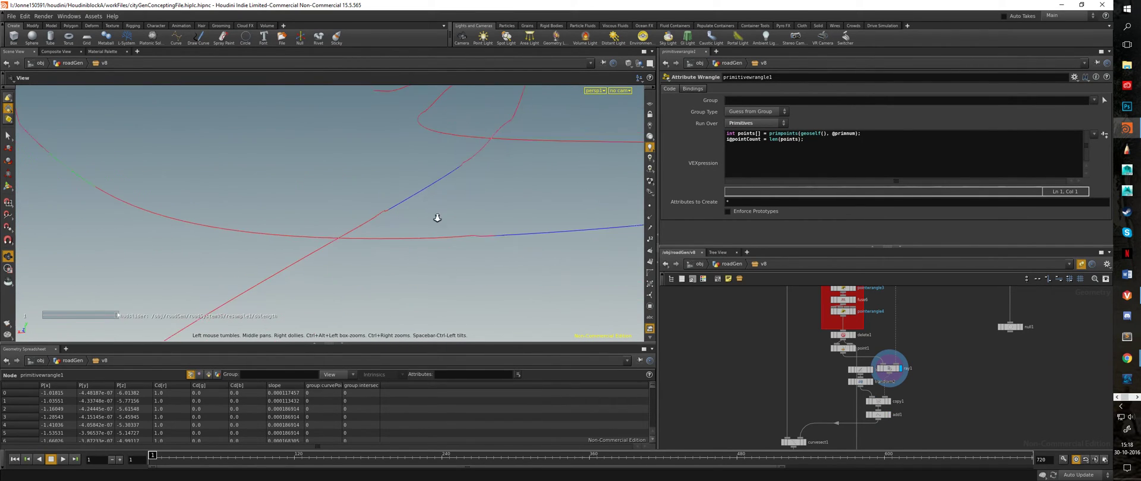
scroll(341, 240, up, 2)
scroll(425, 200, down, 3)
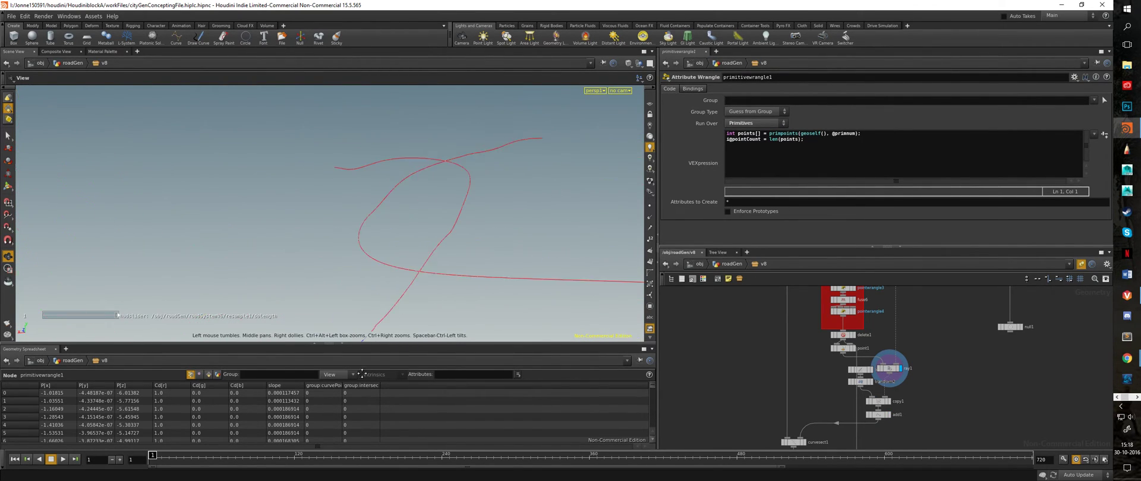
Display the point1 node below the red section and examine the remaining points from another angle
drag(485, 248, 271, 247)
click(854, 349)
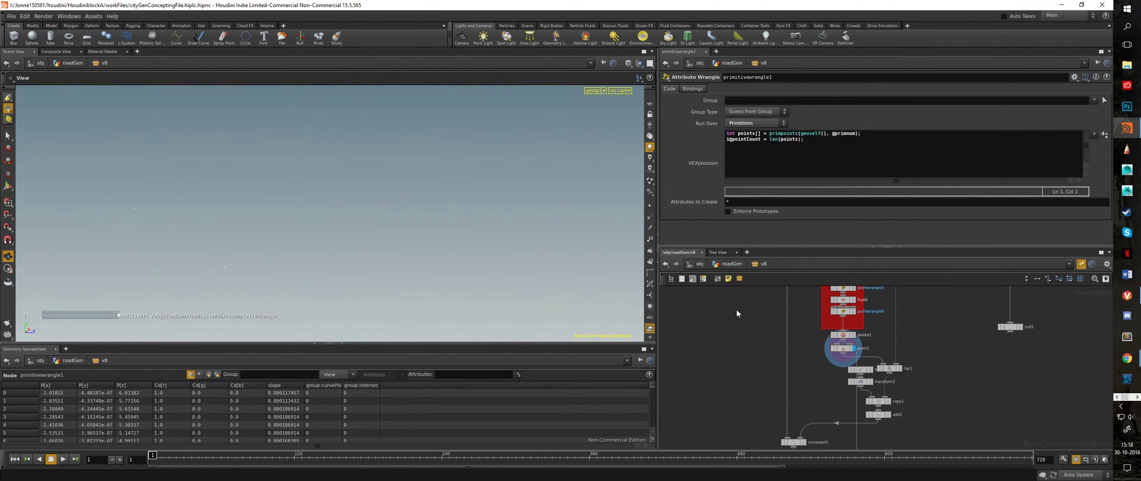
drag(250, 213, 165, 233)
Display the add node below copy1 and inspect its connecting line from several angles
middle_drag(928, 372, 929, 333)
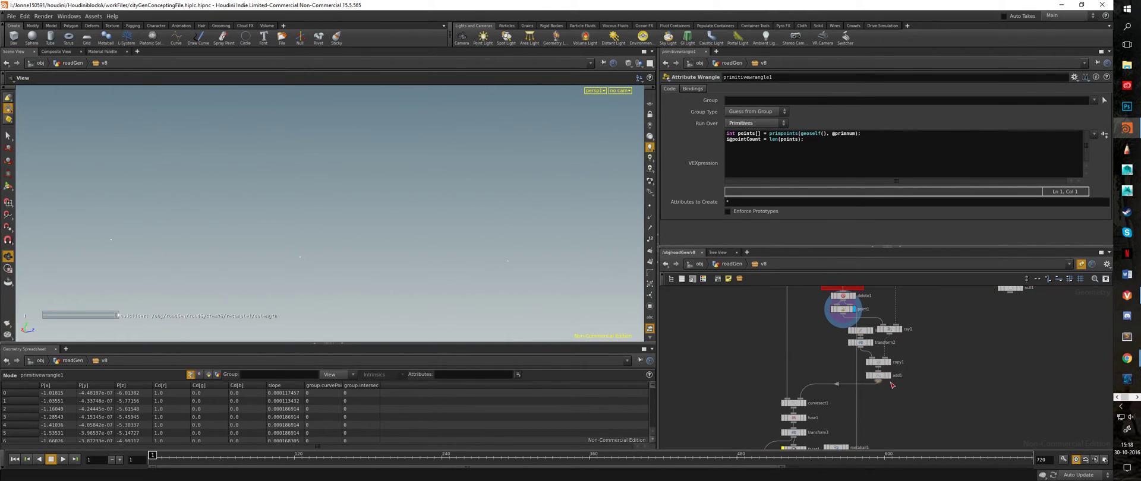
click(889, 376)
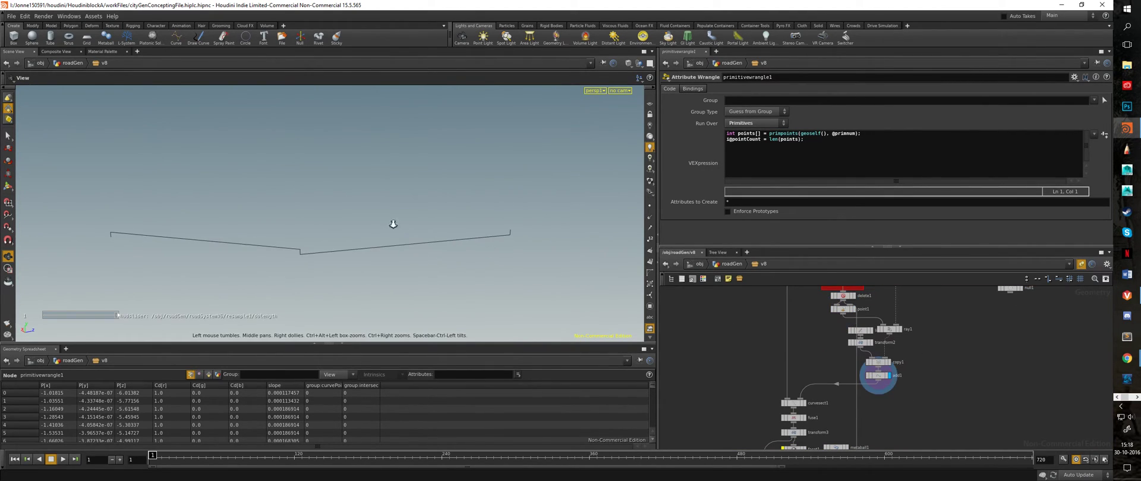
drag(392, 221, 514, 233)
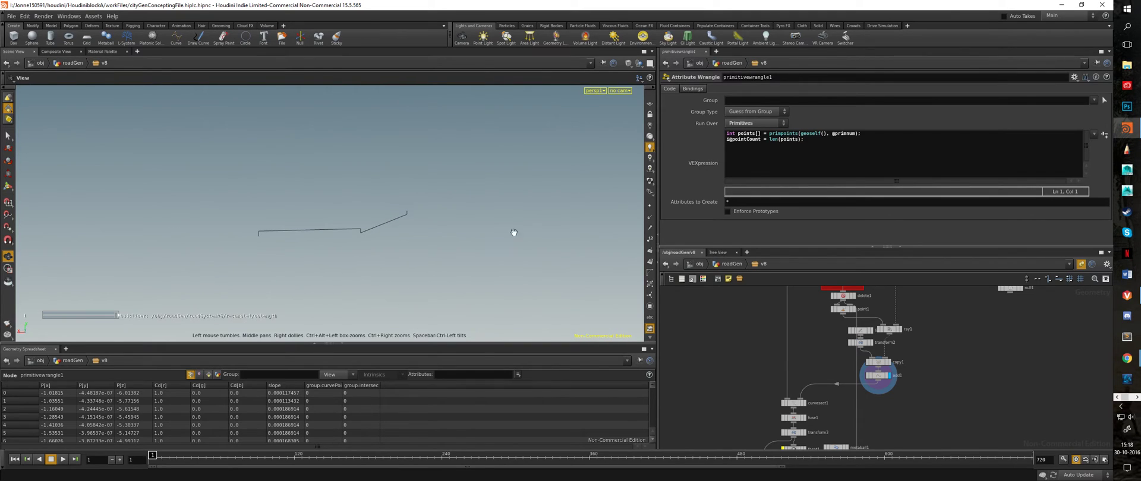
Display the curvesect1 node above the fuse and examine where the blue line meets the red road curves
click(804, 404)
drag(333, 215, 193, 235)
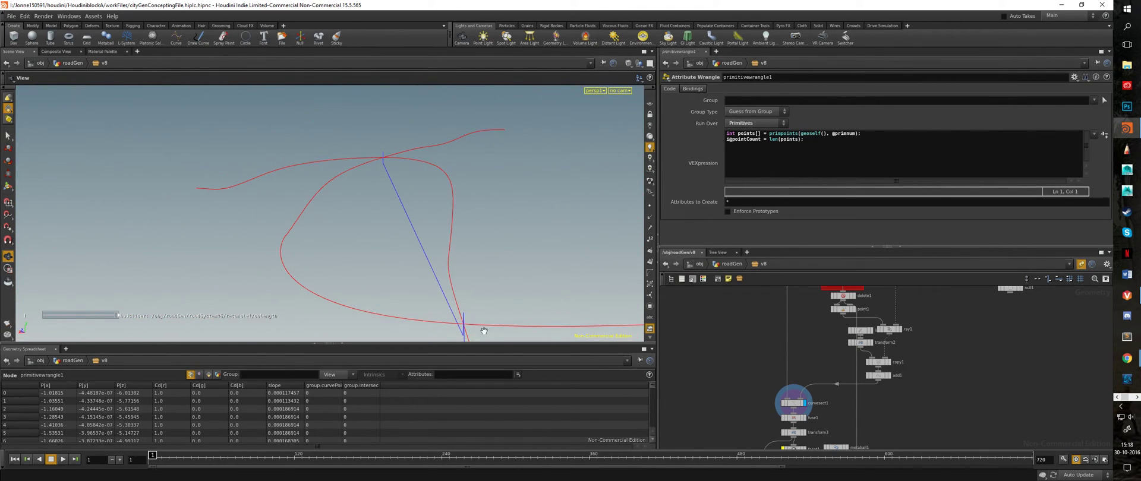
drag(446, 303, 568, 286)
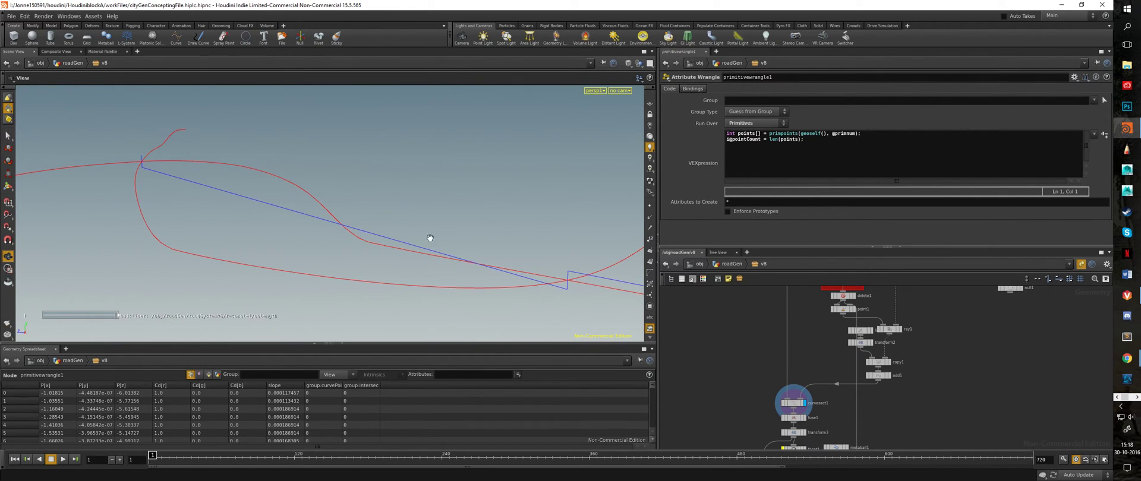
Display the fuse node directly below curvesect1 to view the road curves without the blue line
middle_drag(939, 404, 945, 340)
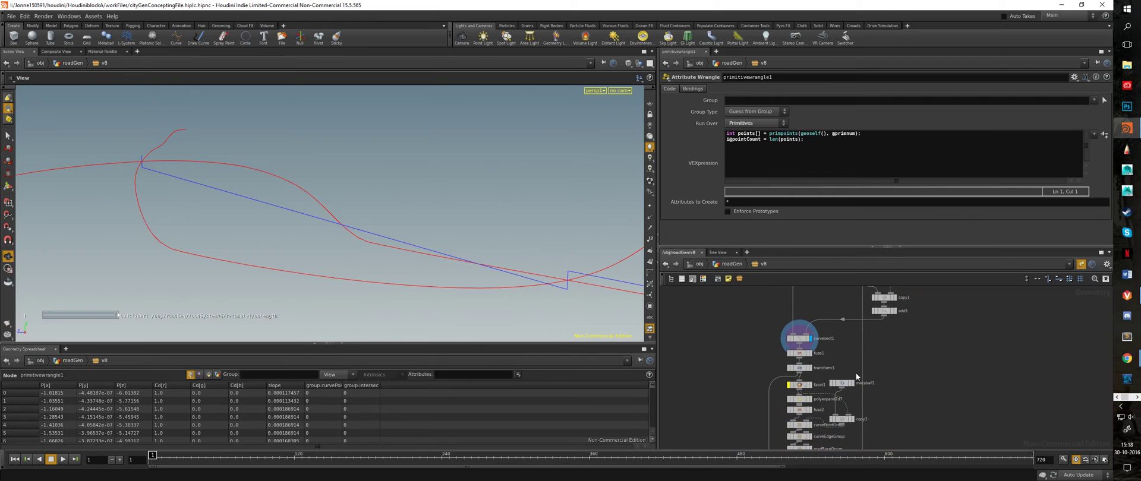
click(809, 353)
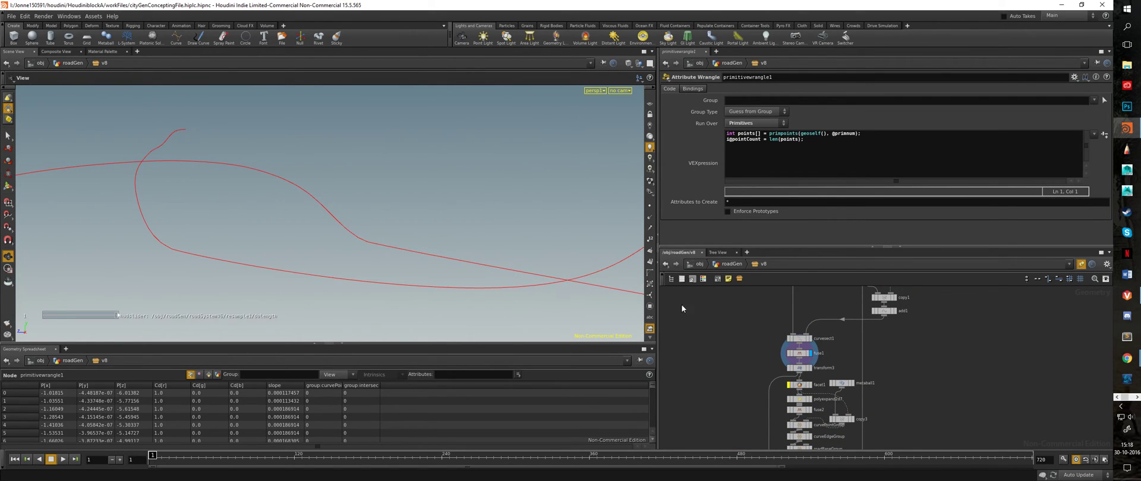
middle_drag(863, 400, 873, 376)
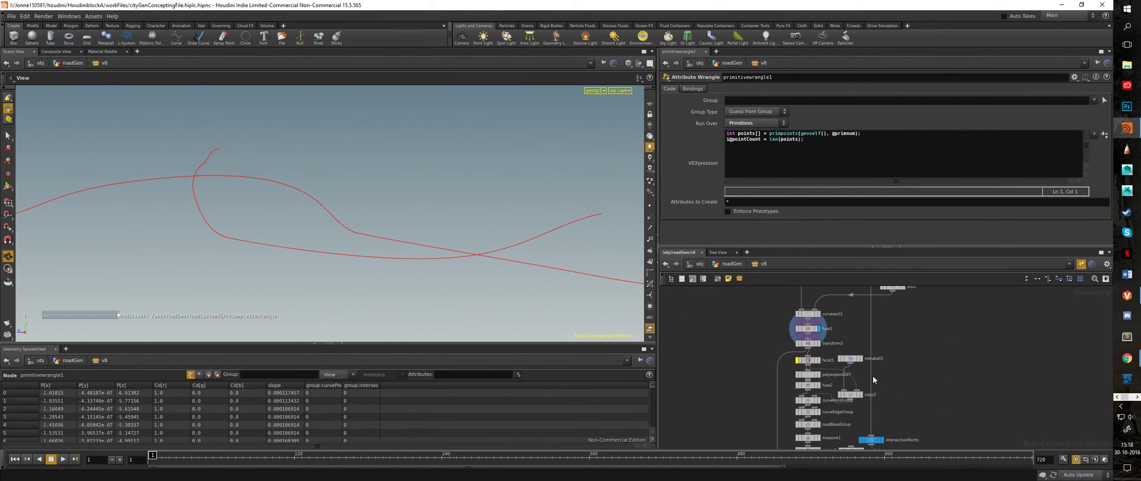
Display the polyexpand2d7 node and move in on a crossing of the expanded road surfaces
click(819, 374)
scroll(275, 237, up, 6)
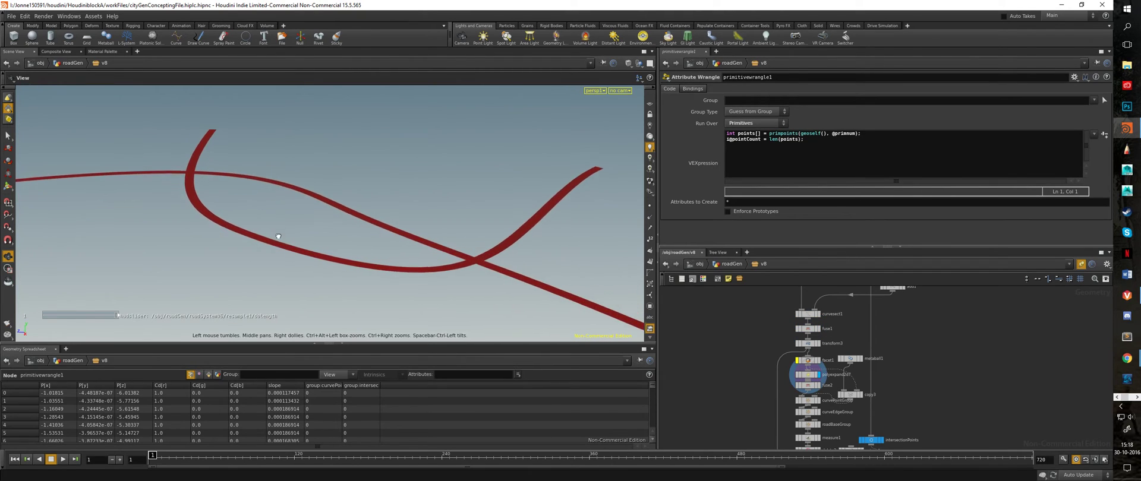
drag(386, 276, 438, 209)
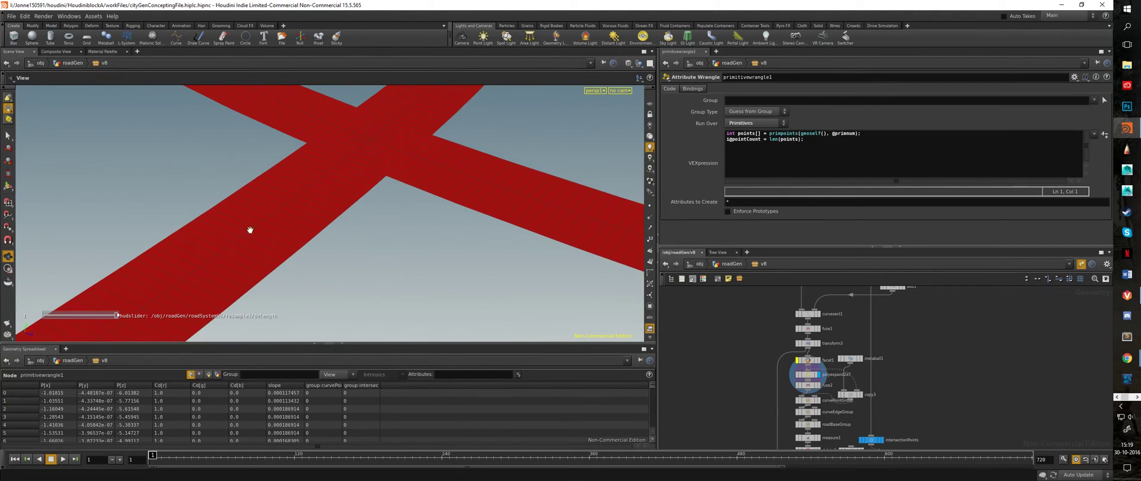
List polyexpand2d7's primitives in an enlarged geometry spreadsheet, sorted by descending primitive number
click(208, 375)
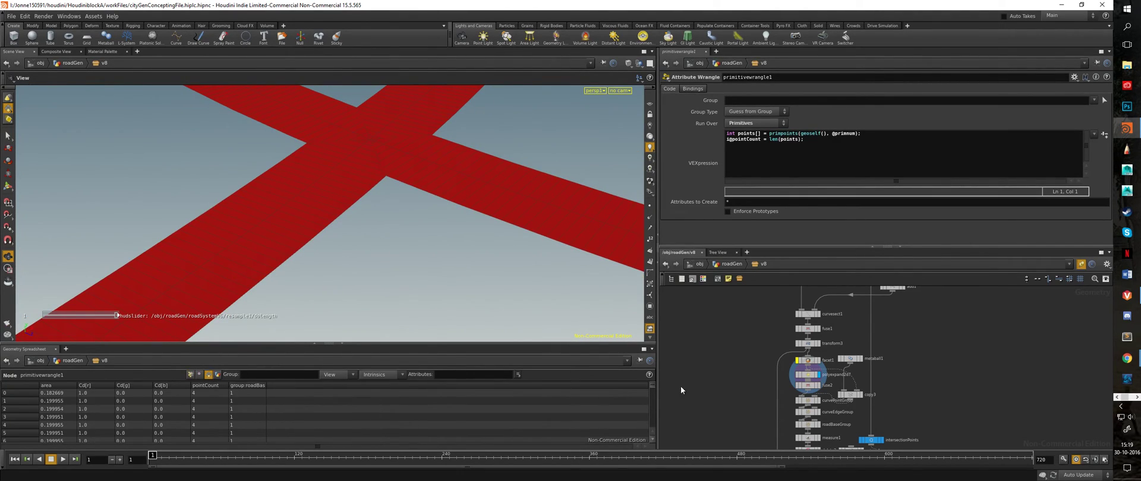
click(807, 375)
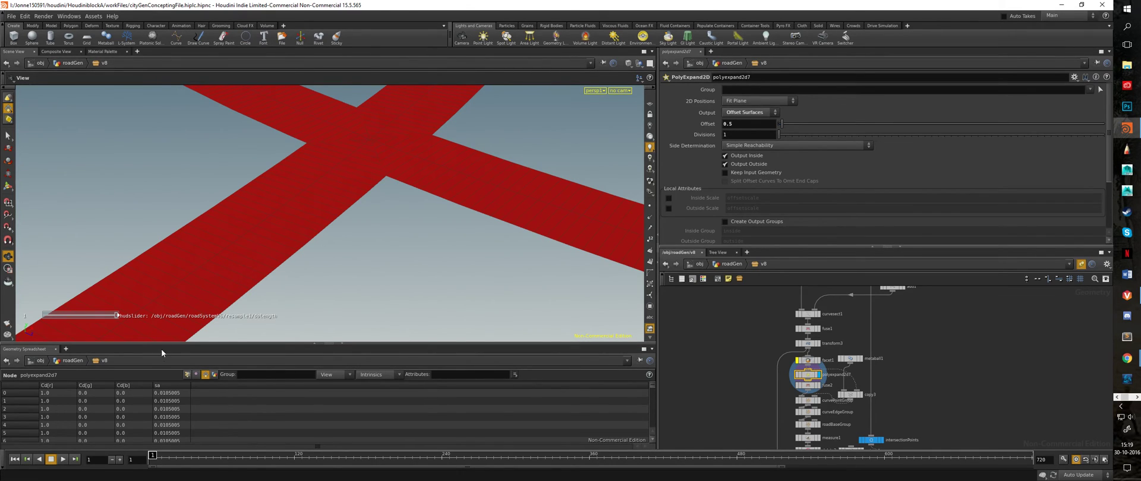
drag(162, 344, 137, 242)
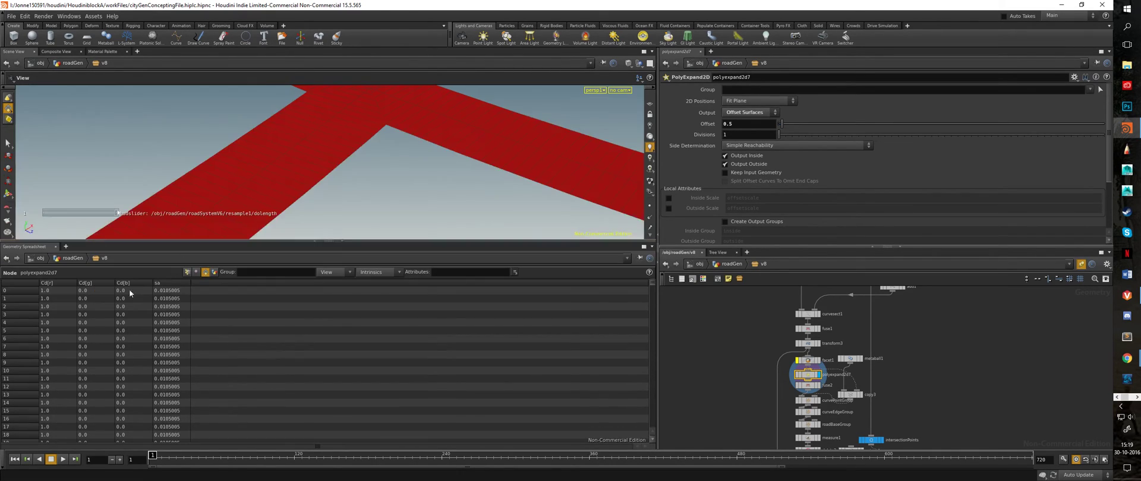
click(27, 281)
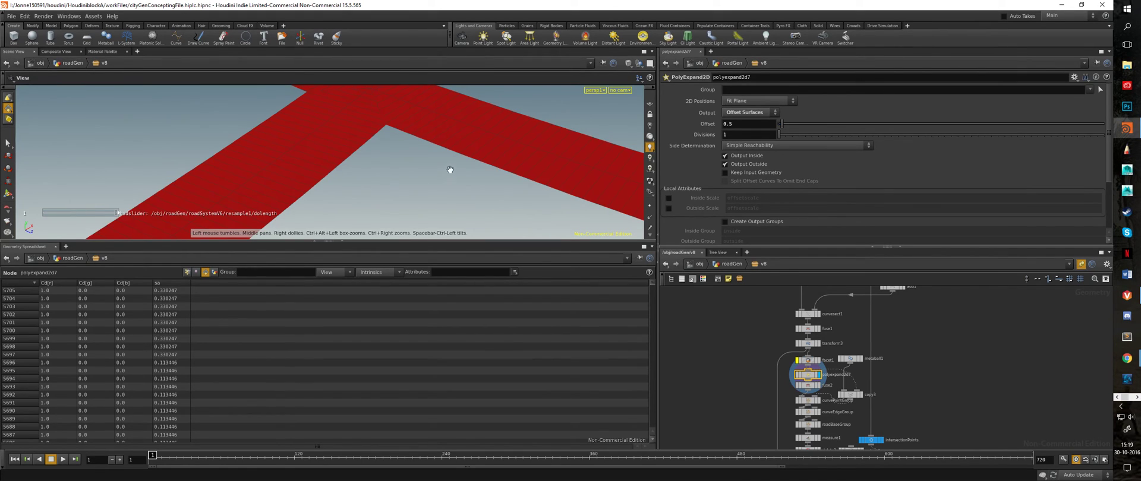
Collapse the geometry spreadsheet and survey the whole expanded road network from different angles
right_drag(451, 171, 223, 170)
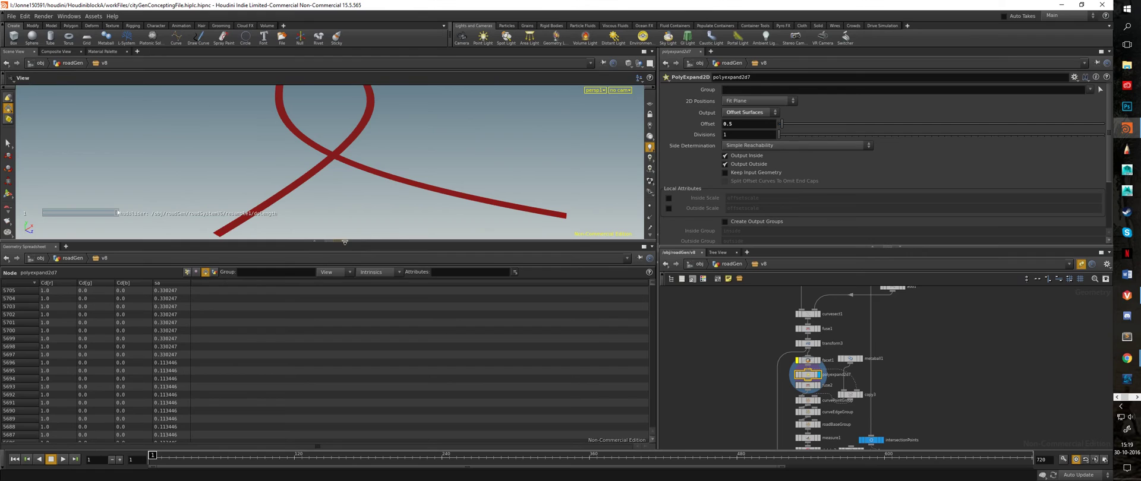
click(345, 242)
drag(395, 211, 476, 190)
right_drag(306, 247, 466, 244)
drag(466, 245, 183, 144)
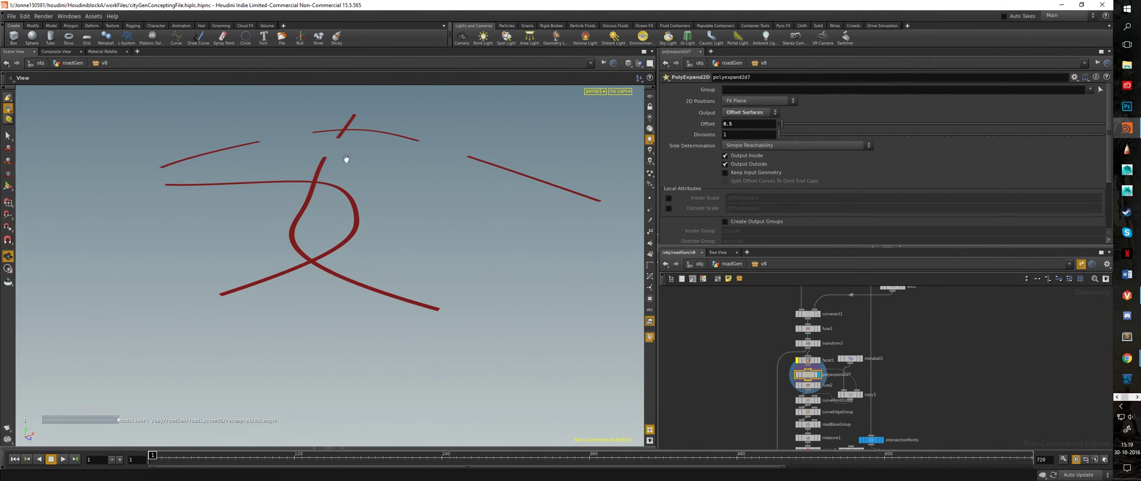
drag(459, 115, 300, 210)
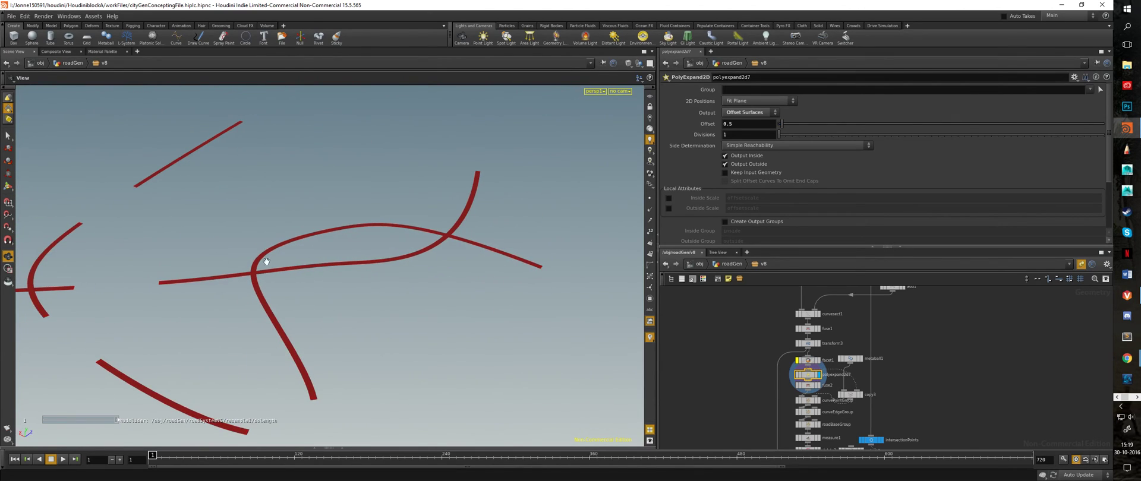
Display the primitivewrangle1 node at the end of the v8 chain and examine its road surface and crossing up close
middle_drag(893, 384, 893, 320)
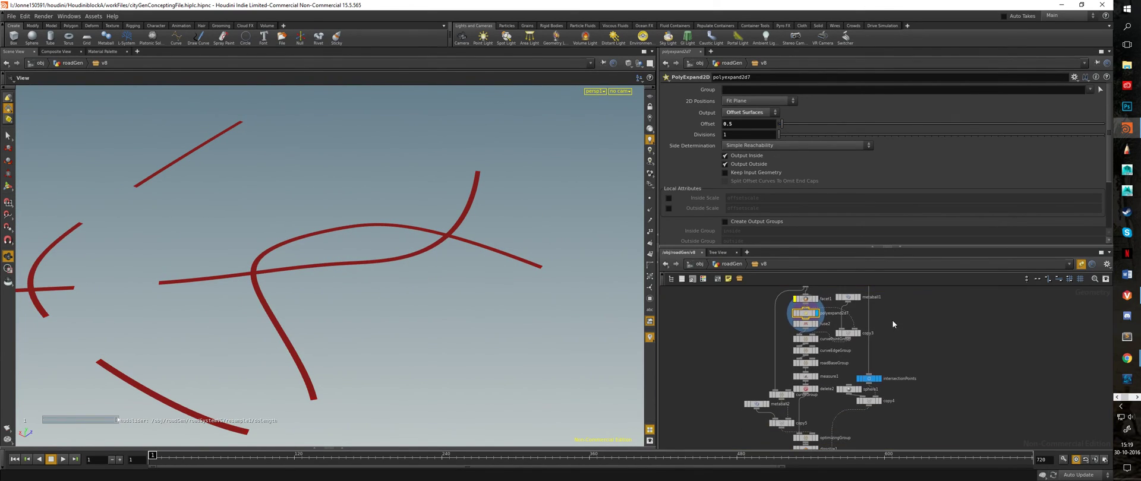
middle_drag(824, 404, 831, 329)
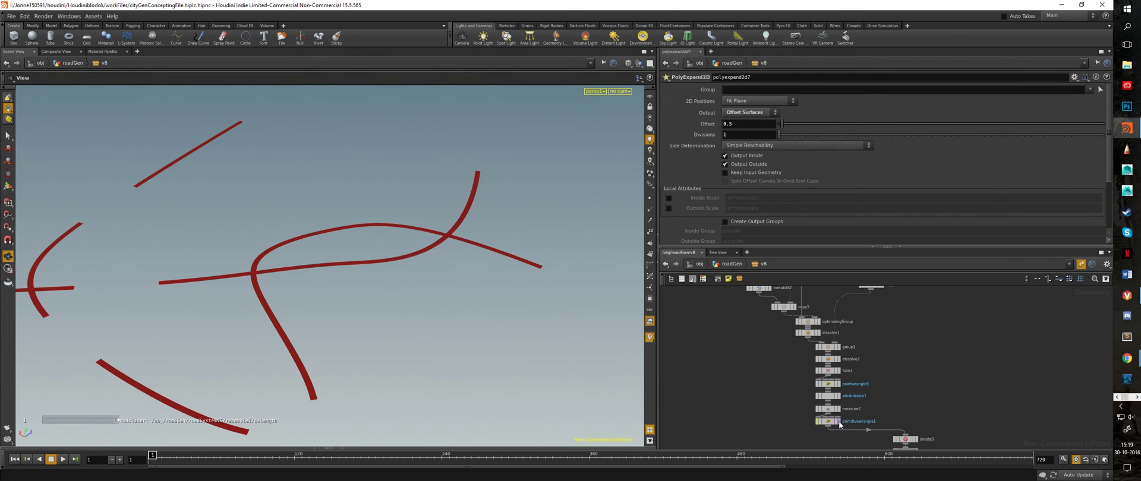
right_drag(346, 224, 955, 275)
right_drag(416, 273, 633, 254)
right_drag(443, 249, 248, 250)
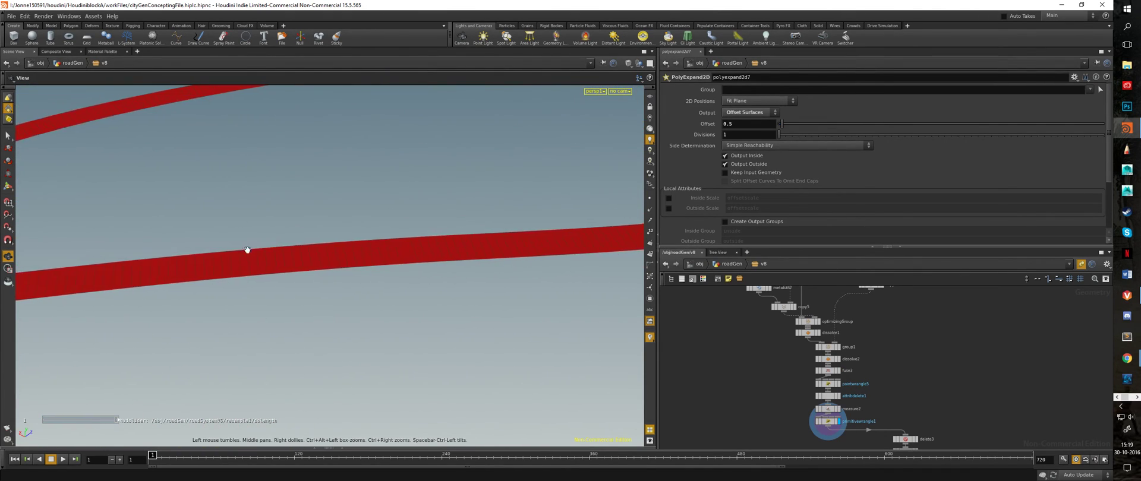
middle_drag(247, 249, 560, 219)
middle_drag(238, 273, 491, 253)
drag(321, 219, 268, 237)
drag(530, 305, 602, 326)
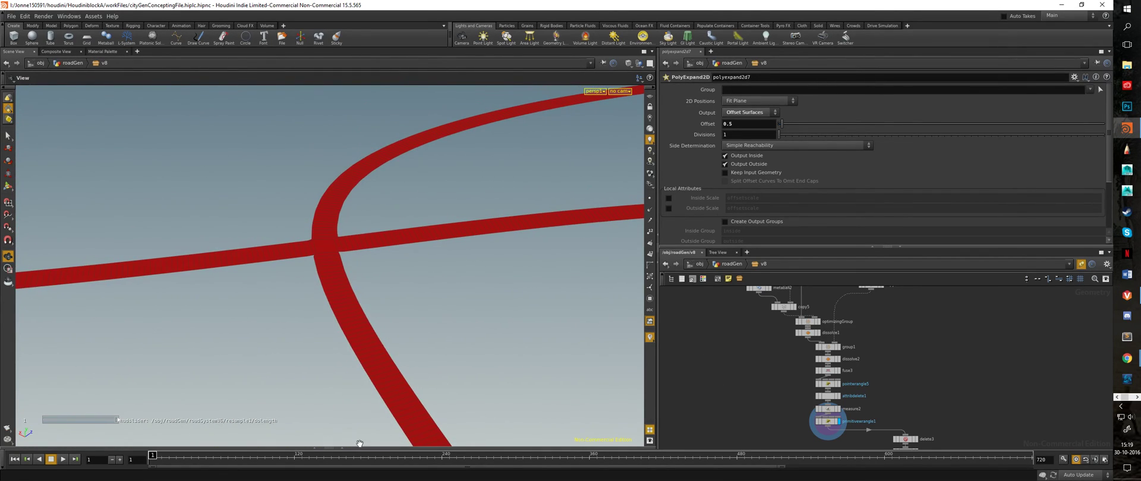
Reopen the geometry spreadsheet with primitivewrangle1's primitive data and survey its roads from different angles
click(329, 447)
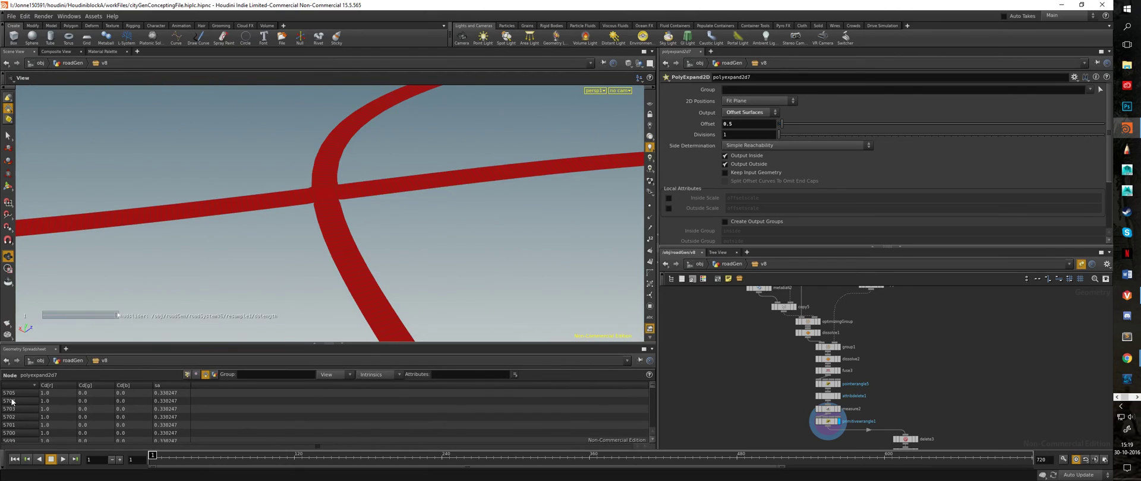
click(829, 422)
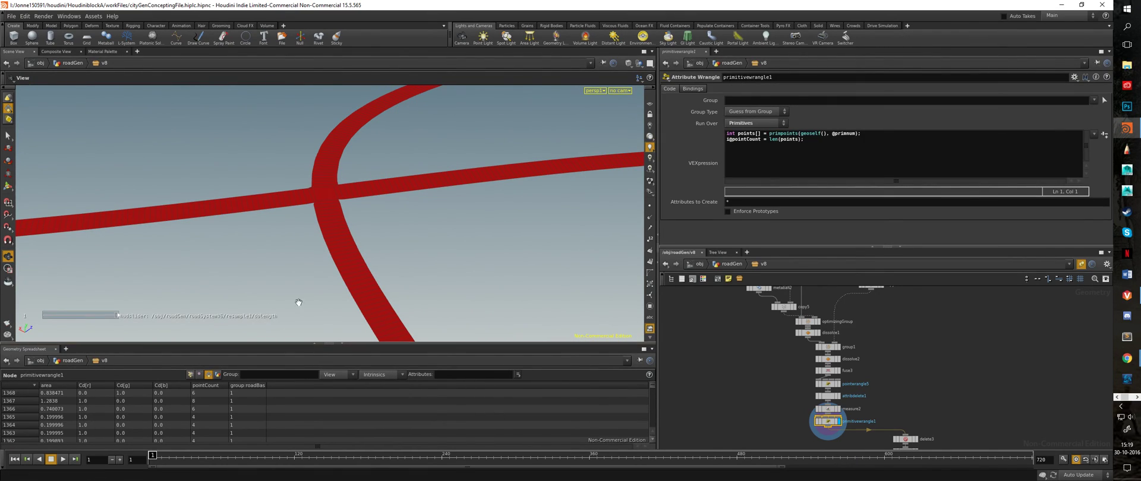
right_drag(299, 302, 205, 245)
drag(205, 245, 402, 226)
right_drag(402, 227, 232, 196)
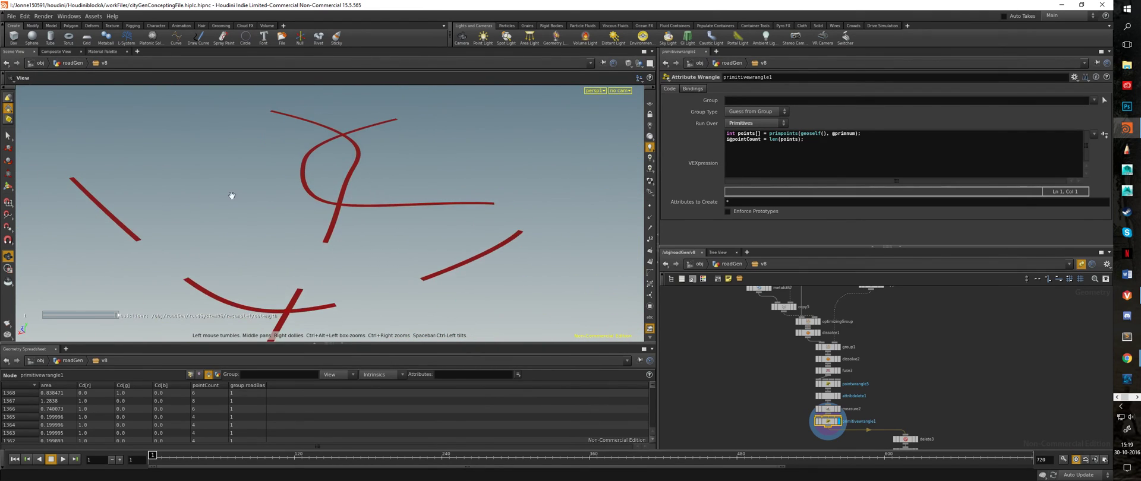
drag(232, 195, 291, 321)
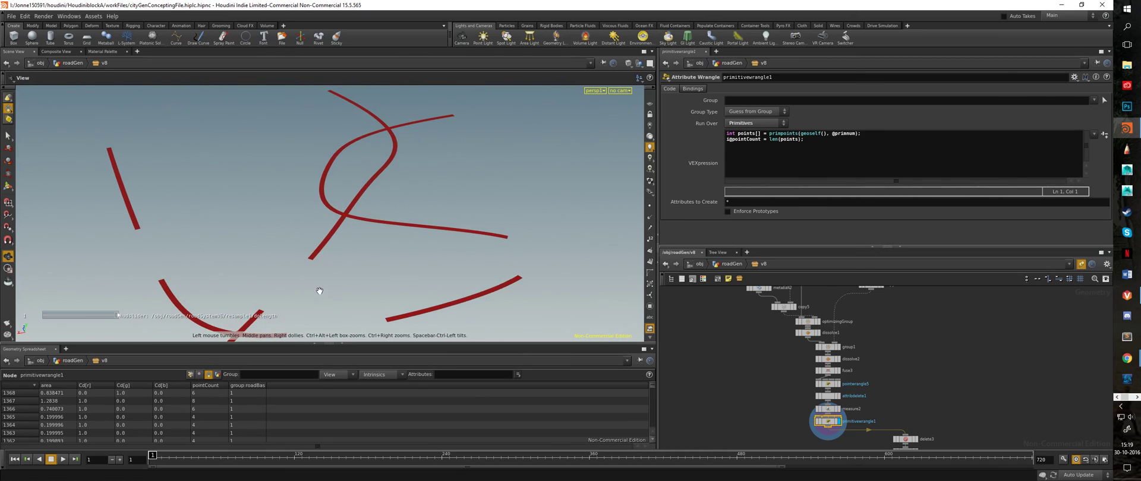
drag(319, 291, 341, 234)
Return from v8 to the roadGen network and view the v8 road surfaces from above
middle_drag(914, 402, 898, 300)
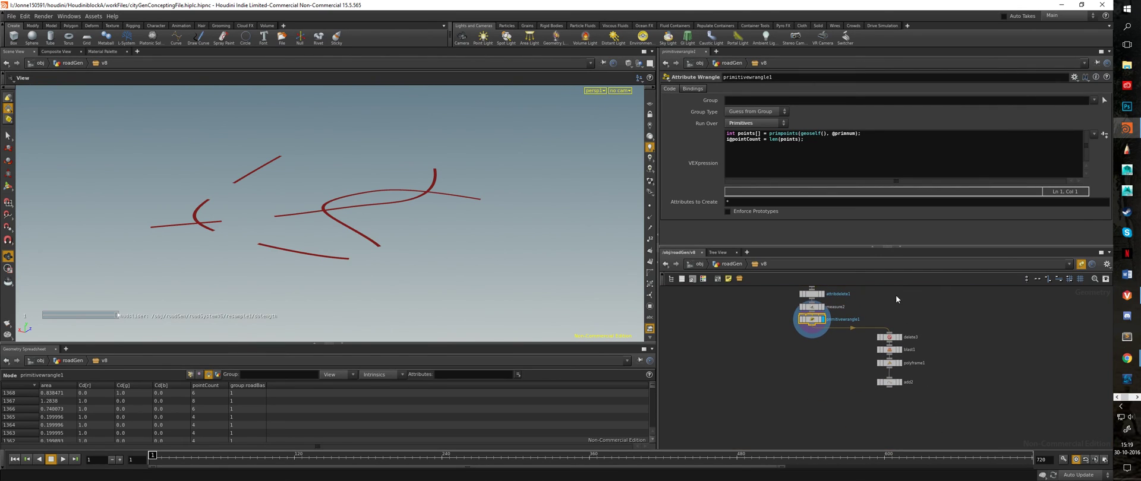
click(731, 265)
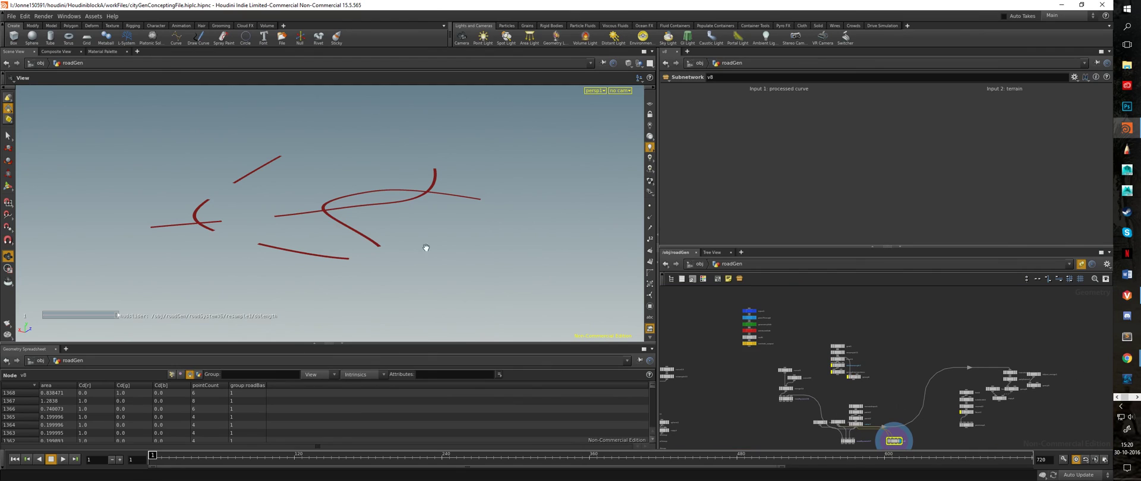
drag(425, 248, 292, 256)
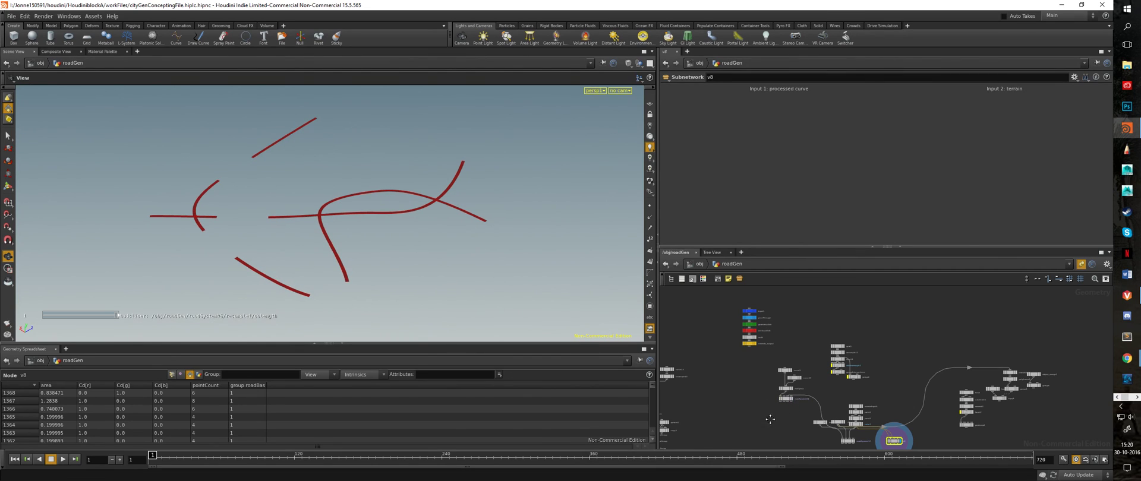
Display the input node above roadSystemV7, beside the terrain input chain, and examine its coloured road curves
middle_drag(771, 420, 690, 365)
scroll(812, 383, up, 4)
middle_drag(782, 355, 866, 353)
click(798, 355)
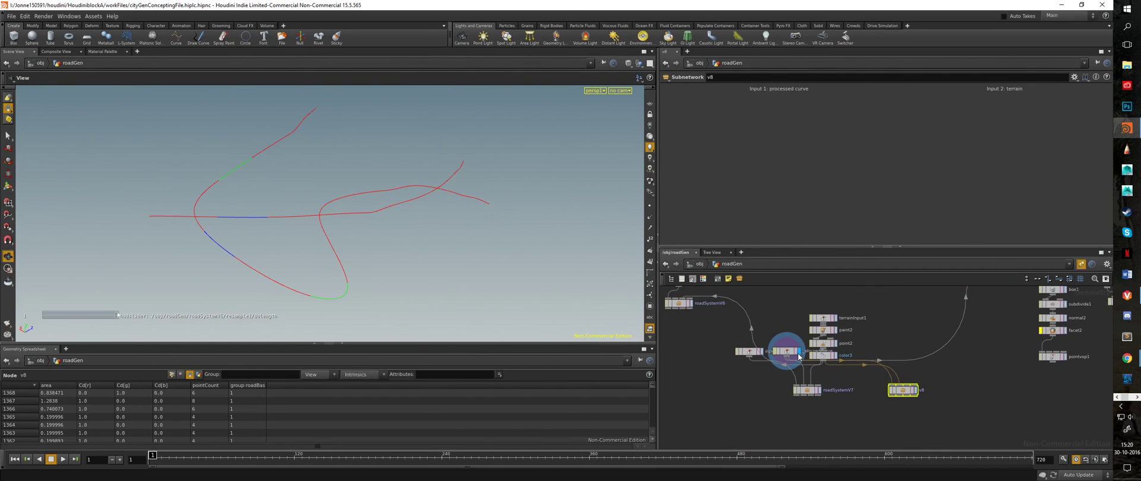
drag(475, 267, 308, 192)
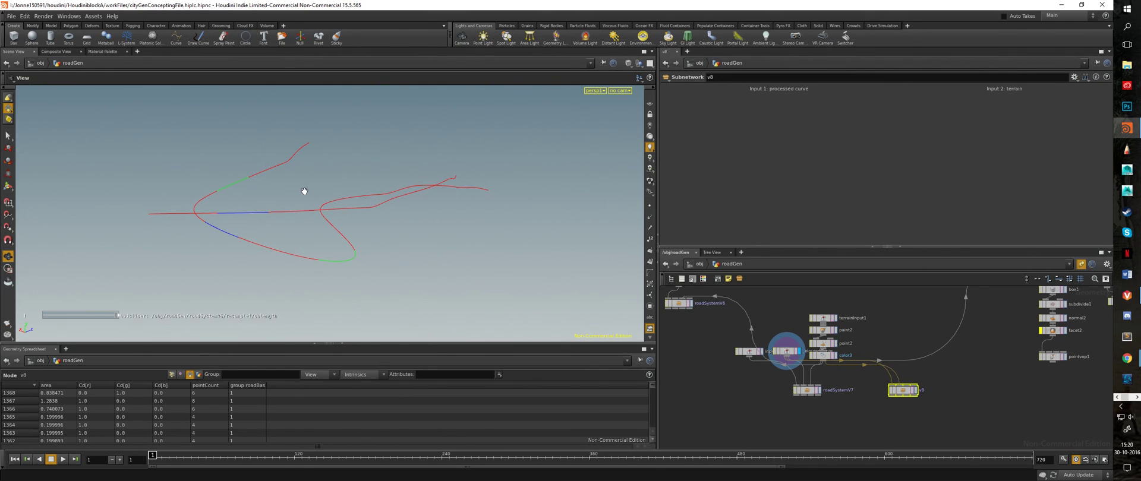